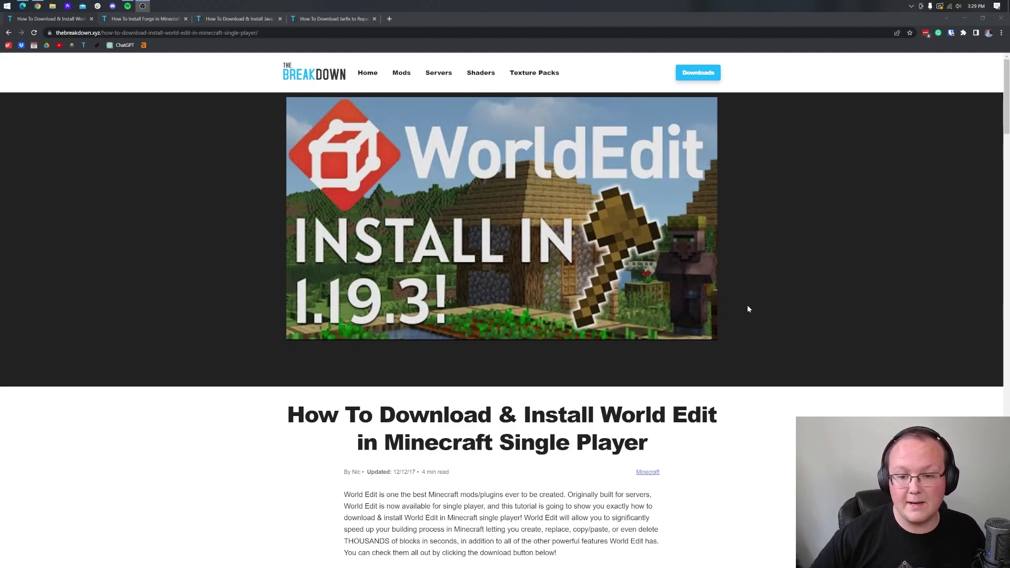
Step: Open the WorldEdit download page through the download link in the World Edit single player guide
{"action": "scroll", "coordinate": [728, 307], "scroll_direction": "down", "scroll_amount": 3}
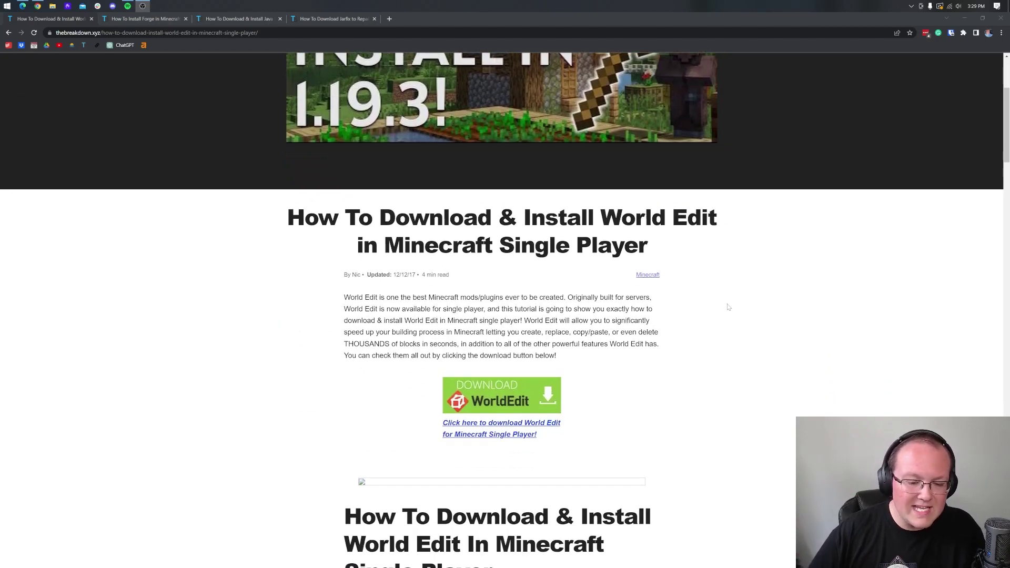
{"action": "scroll", "coordinate": [728, 307], "scroll_direction": "down", "scroll_amount": 2}
{"action": "scroll", "coordinate": [728, 307], "scroll_direction": "up", "scroll_amount": 2}
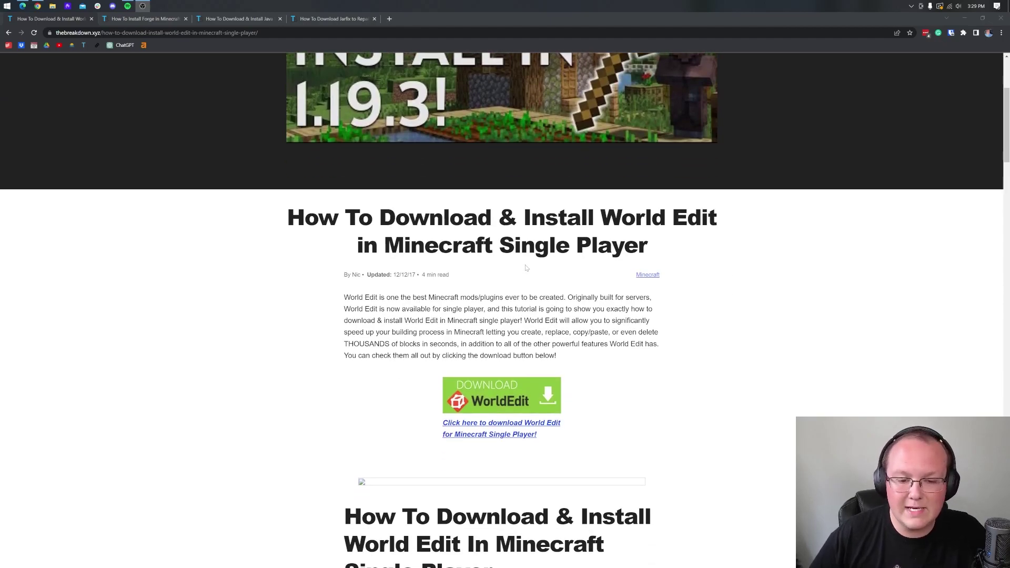
{"action": "scroll", "coordinate": [525, 267], "scroll_direction": "down", "scroll_amount": 3}
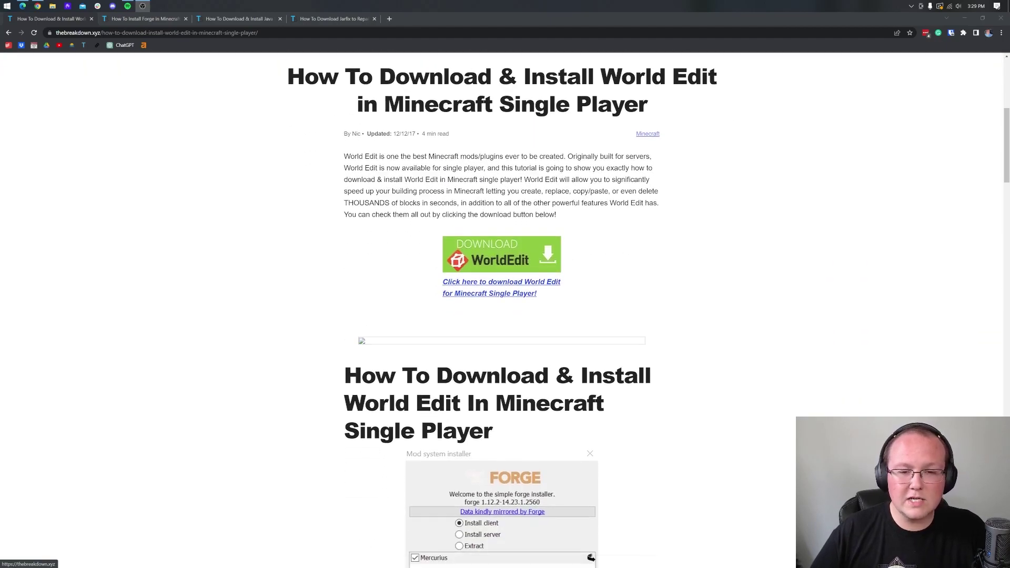
{"action": "scroll", "coordinate": [594, 252], "scroll_direction": "up", "scroll_amount": 2}
{"action": "scroll", "coordinate": [594, 252], "scroll_direction": "down", "scroll_amount": 2}
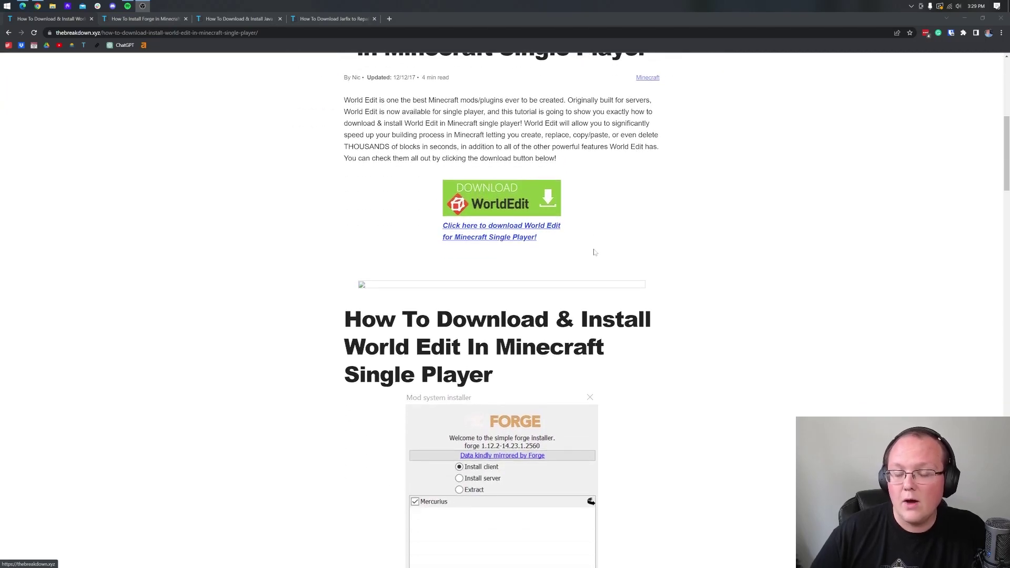
{"action": "left_click", "coordinate": [529, 209]}
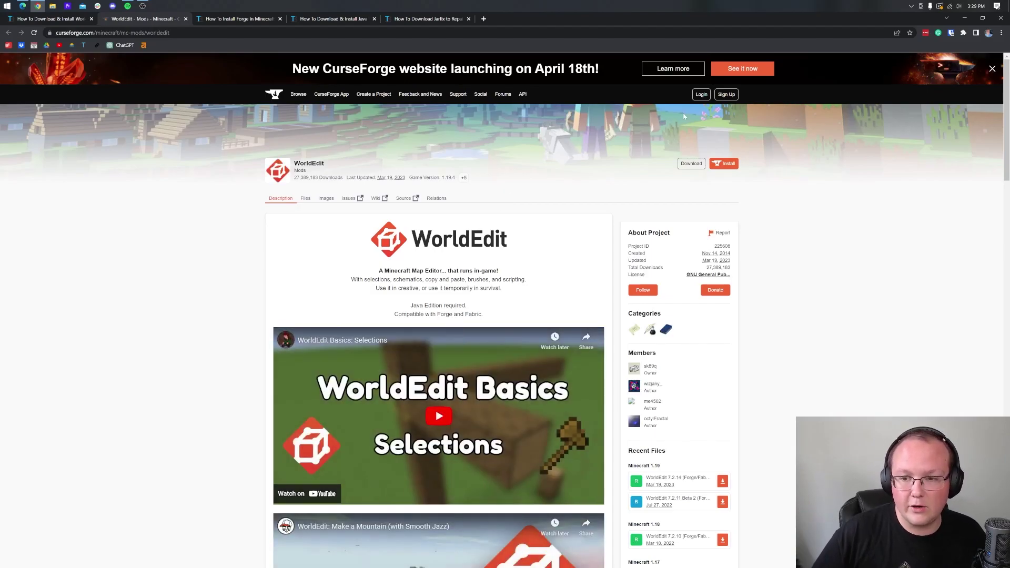
Step: Switch to the new CurseForge website and find the WorldEdit mod's page among the Minecraft mods
{"action": "left_click", "coordinate": [758, 77]}
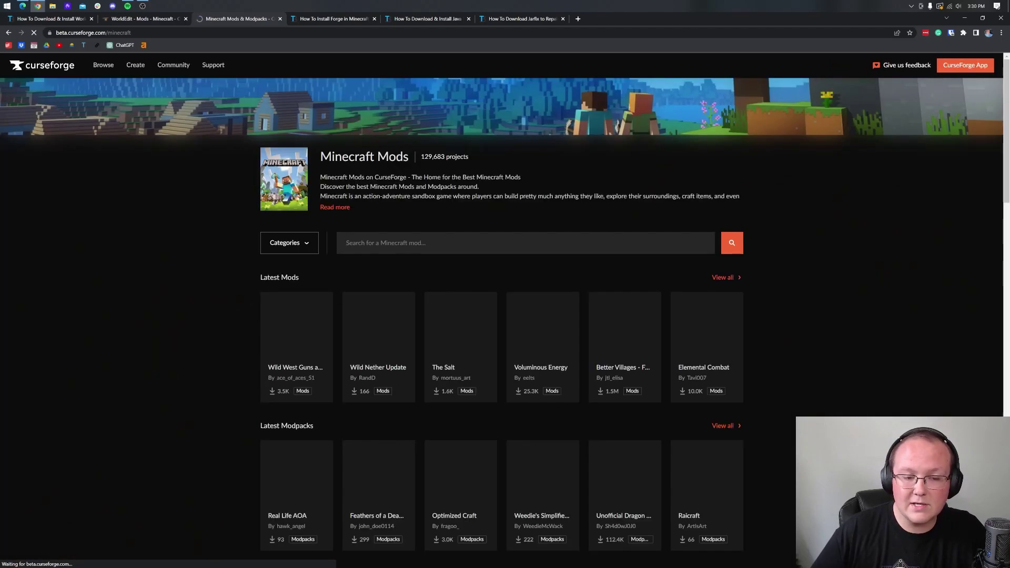
{"action": "left_click", "coordinate": [405, 238]}
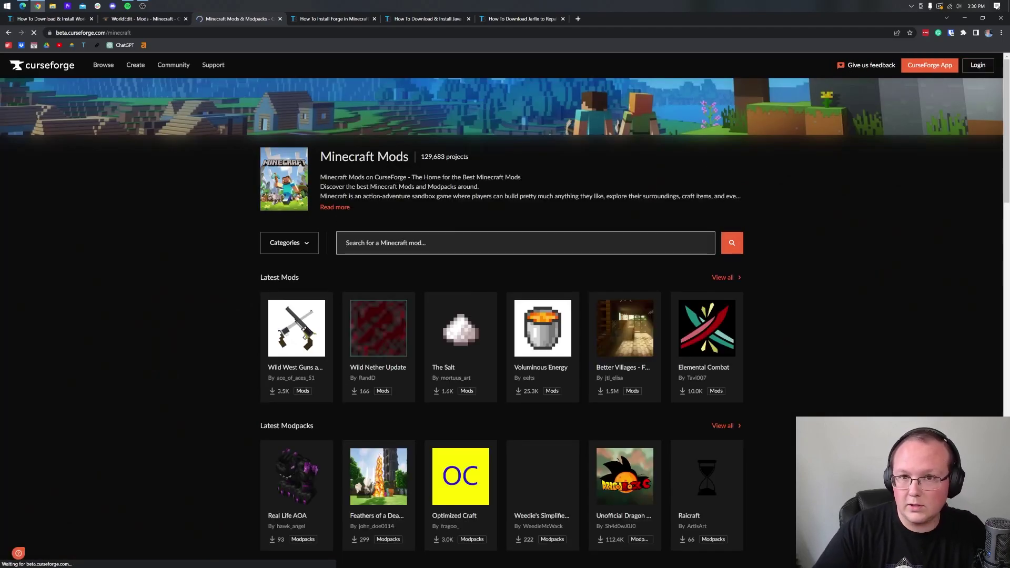
{"action": "type", "text": "w"}
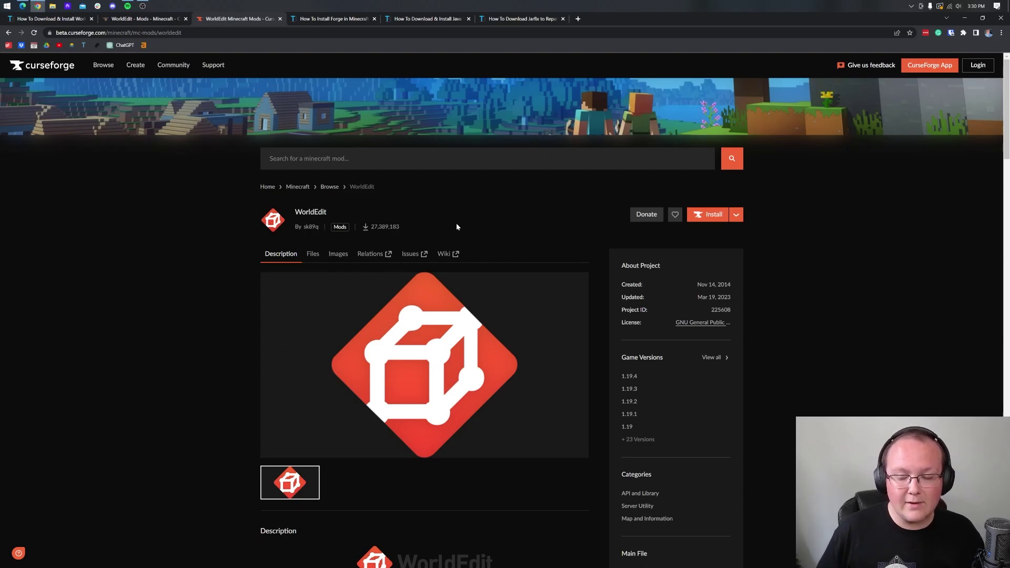
Step: Download the WorldEdit 7.2.14 release file for Minecraft 1.19.4 from the mod's file list
{"action": "left_click", "coordinate": [312, 255]}
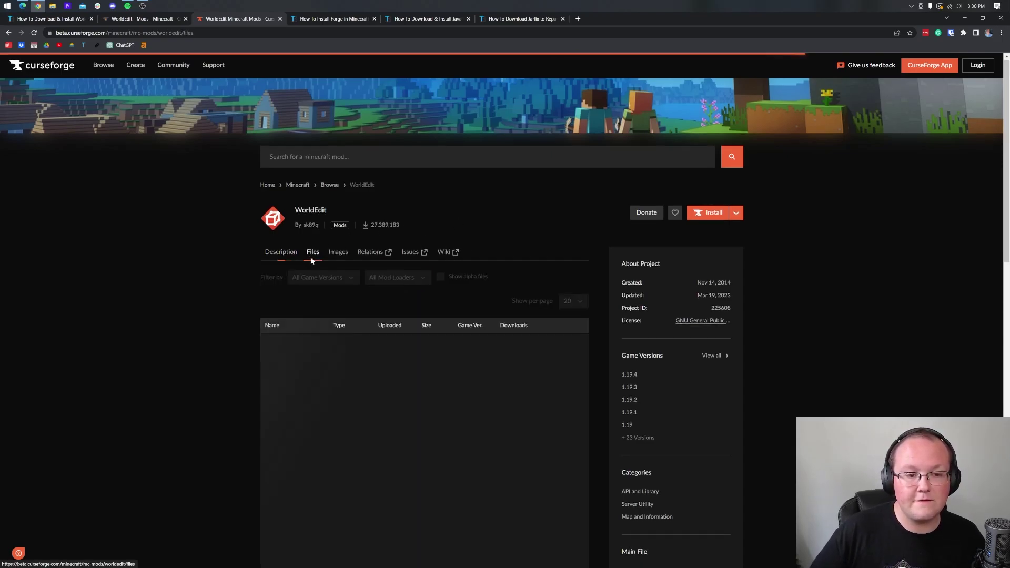
{"action": "scroll", "coordinate": [309, 261], "scroll_direction": "down", "scroll_amount": 3}
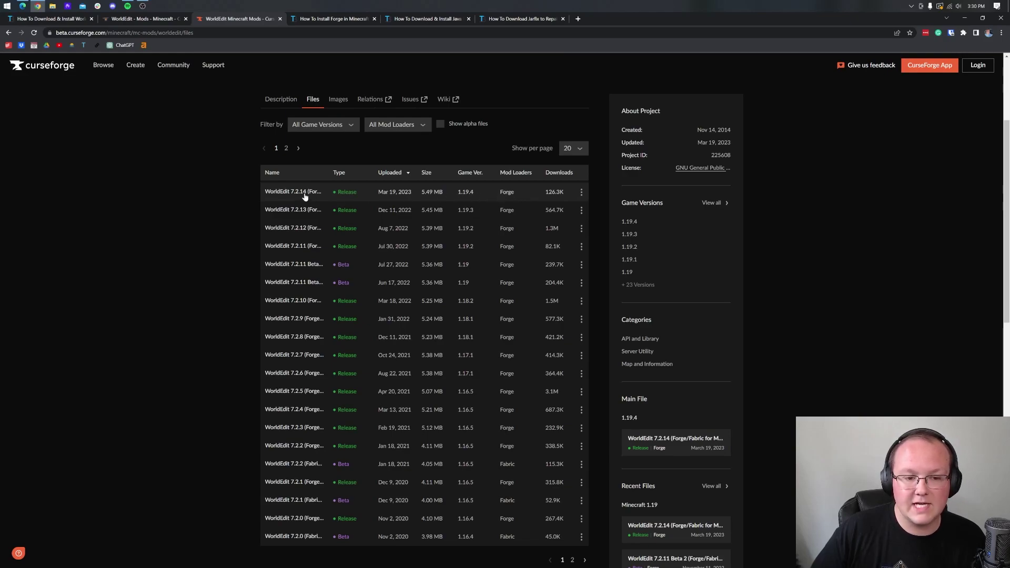
{"action": "left_click", "coordinate": [341, 193]}
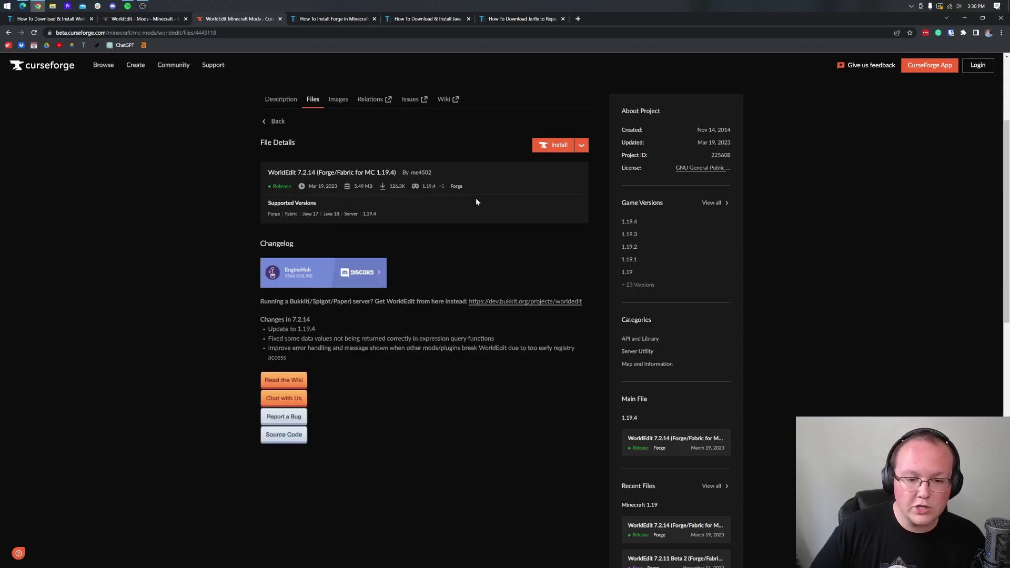
{"action": "left_click", "coordinate": [581, 147]}
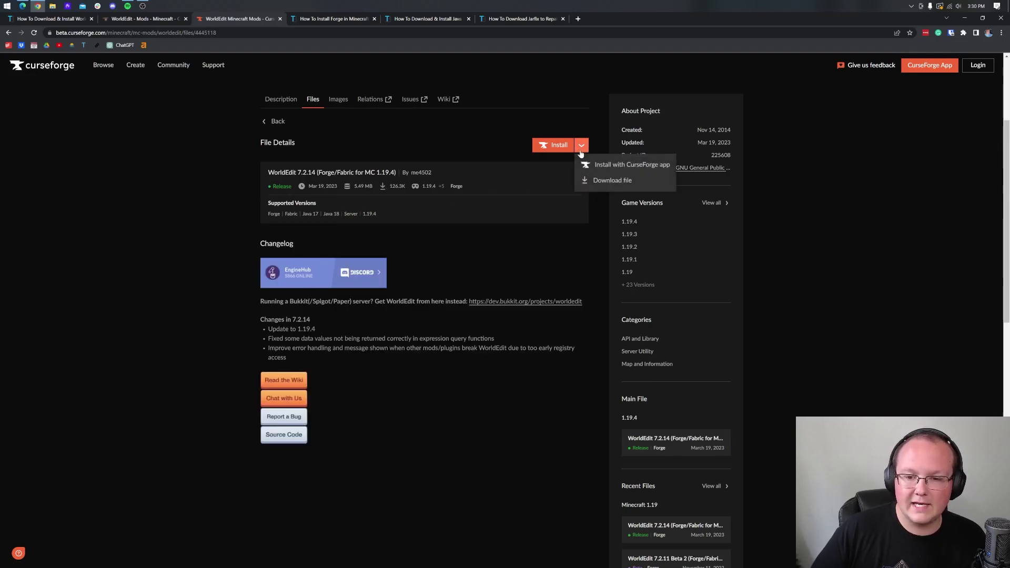
{"action": "left_click", "coordinate": [610, 181]}
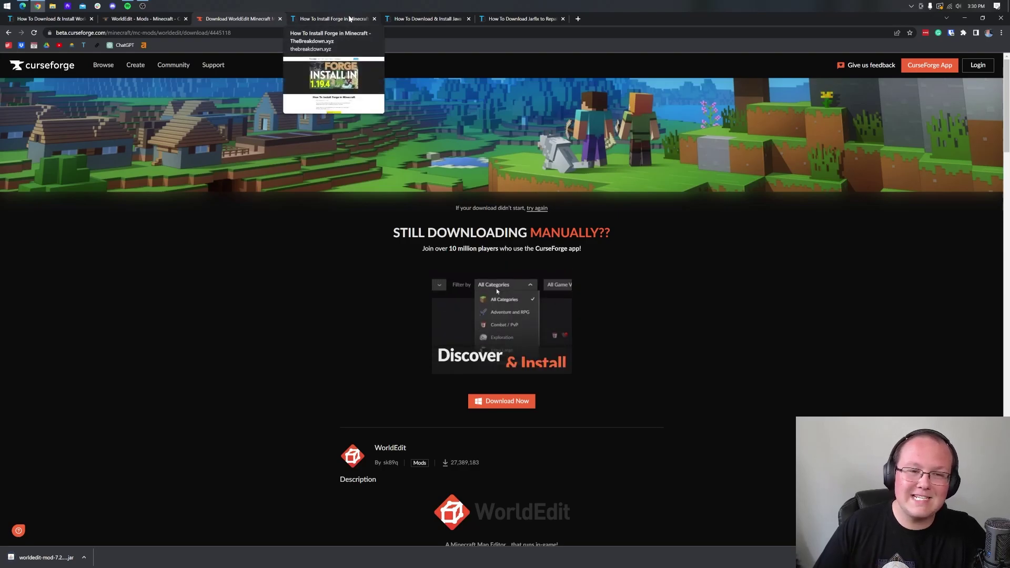
Step: Review the server features advertised on the Apex Hosting page, including hardware, setup time and DDoS protection
{"action": "left_click", "coordinate": [157, 19]}
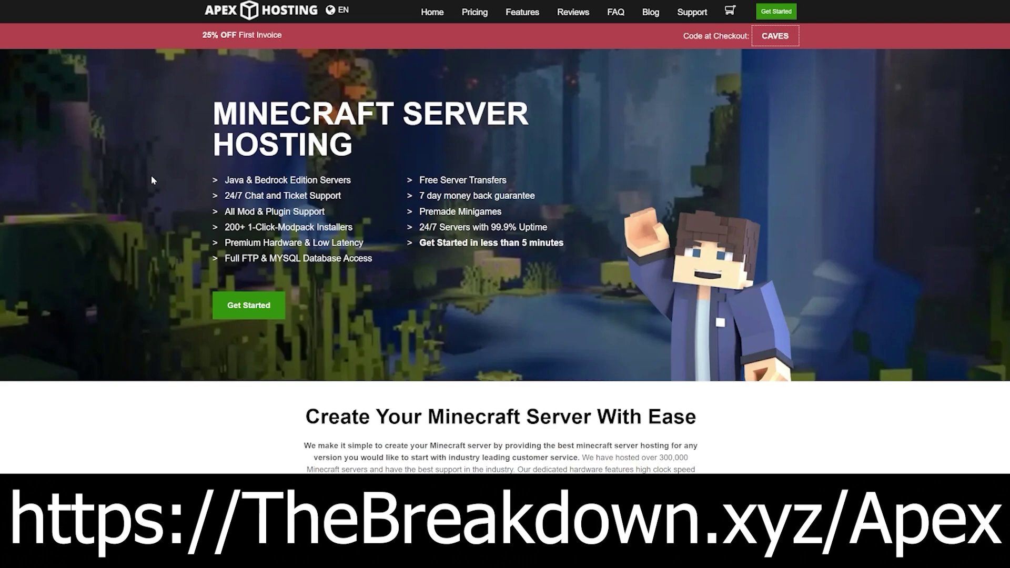
{"action": "left_click_drag", "start_coordinate": [223, 200], "coordinate": [363, 245]}
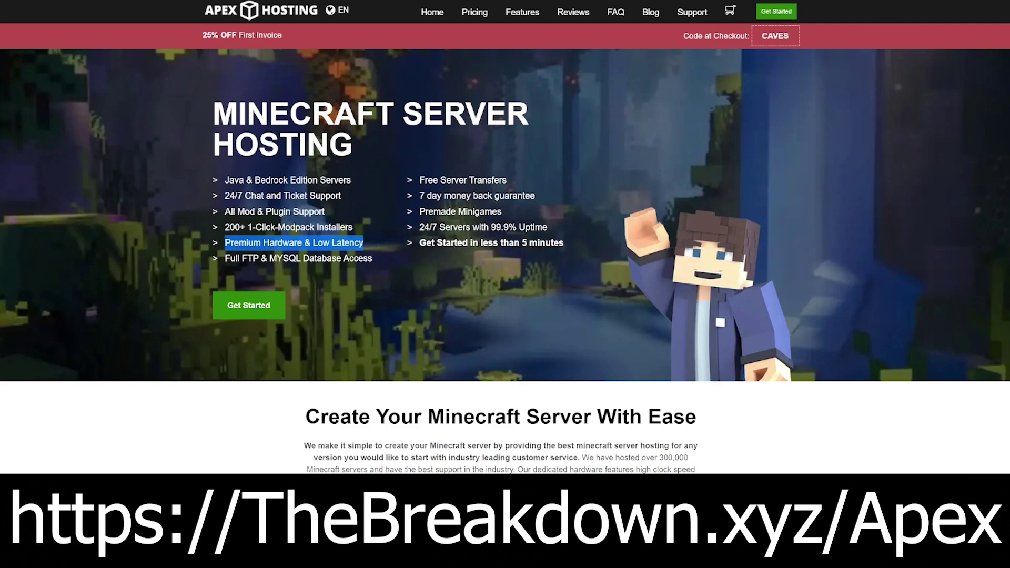
{"action": "left_click_drag", "start_coordinate": [419, 244], "coordinate": [564, 249]}
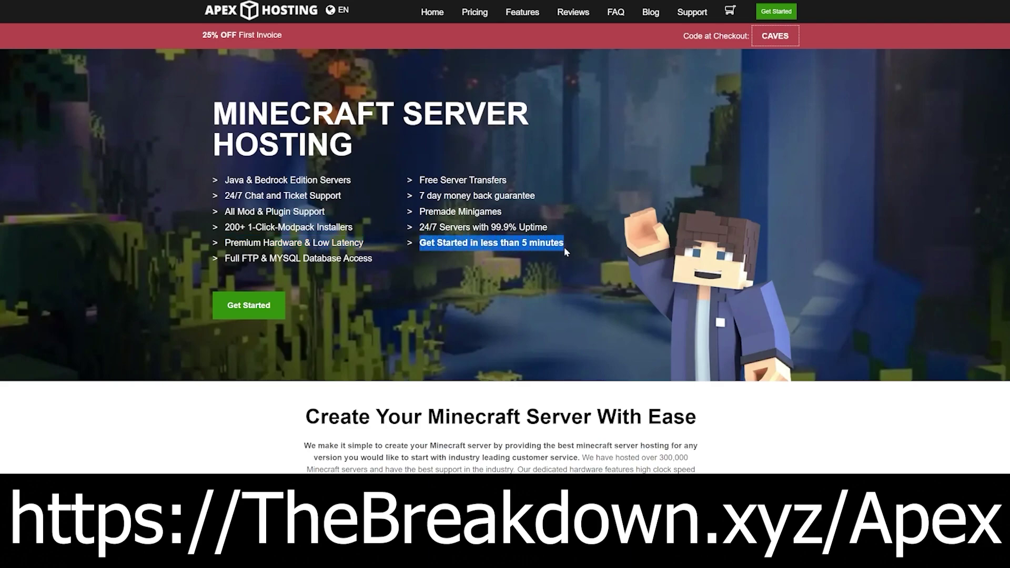
{"action": "scroll", "coordinate": [547, 296], "scroll_direction": "down", "scroll_amount": 5}
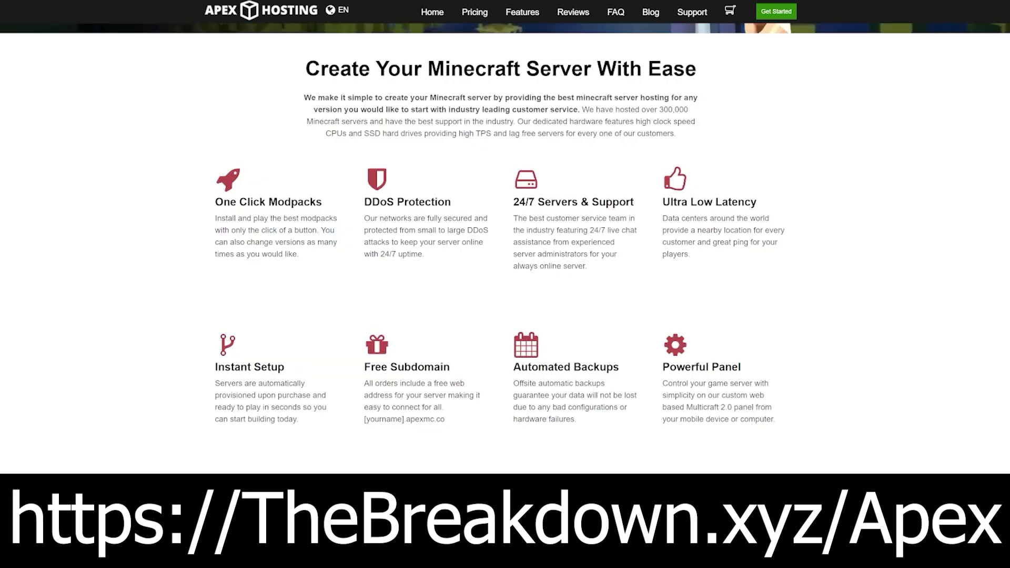
{"action": "left_click_drag", "start_coordinate": [368, 231], "coordinate": [387, 243]}
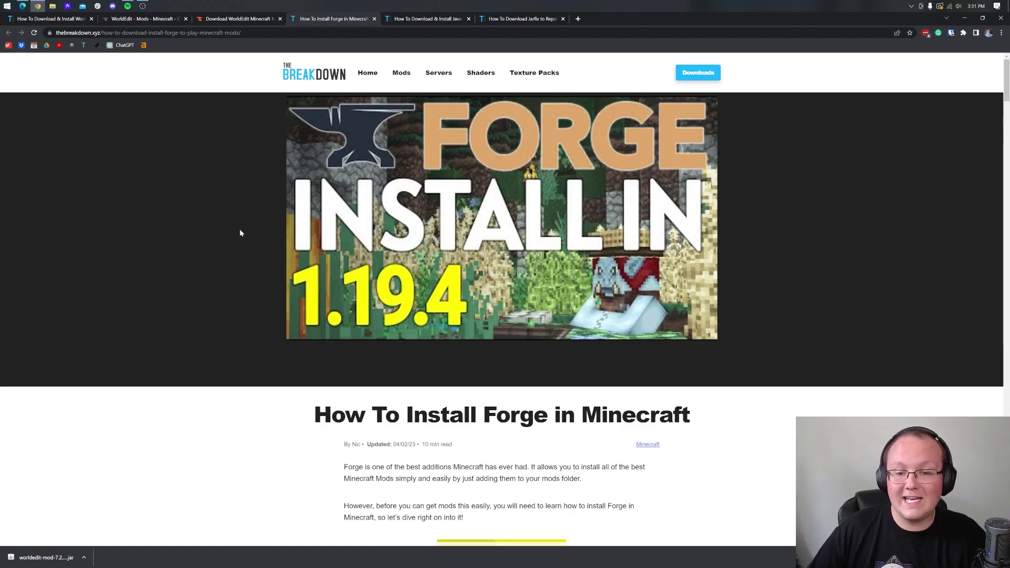
Step: Skim the Forge installation guide and open the Forge download site through its download link
{"action": "scroll", "coordinate": [286, 219], "scroll_direction": "down", "scroll_amount": 7}
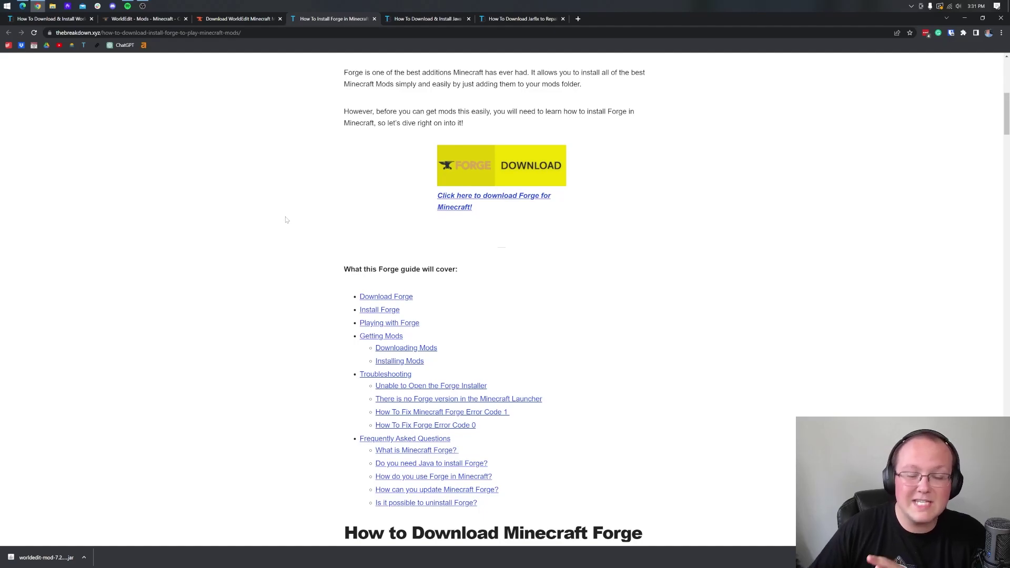
{"action": "scroll", "coordinate": [286, 219], "scroll_direction": "down", "scroll_amount": 6}
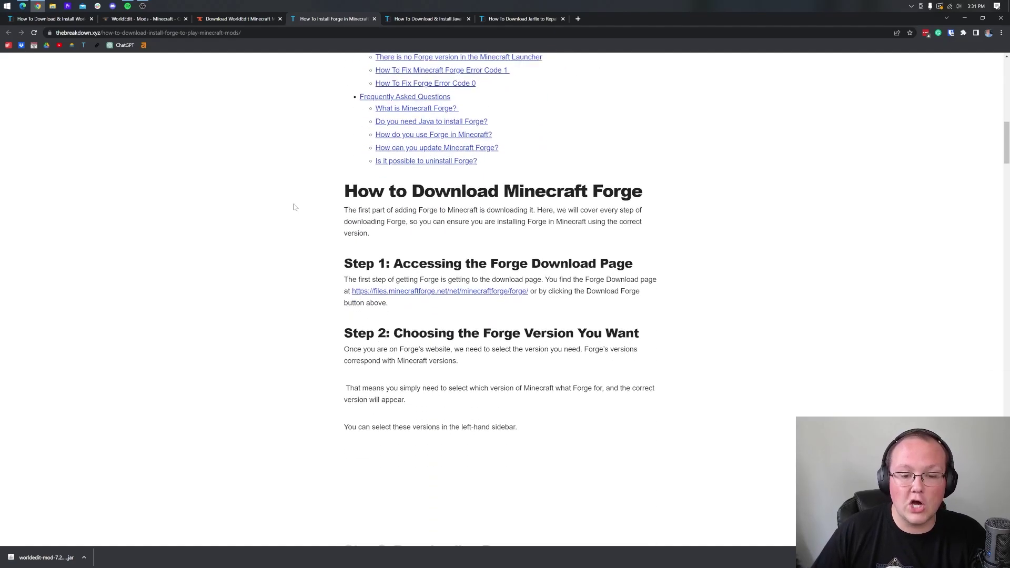
{"action": "scroll", "coordinate": [295, 200], "scroll_direction": "down", "scroll_amount": 9}
{"action": "scroll", "coordinate": [300, 193], "scroll_direction": "up", "scroll_amount": 5}
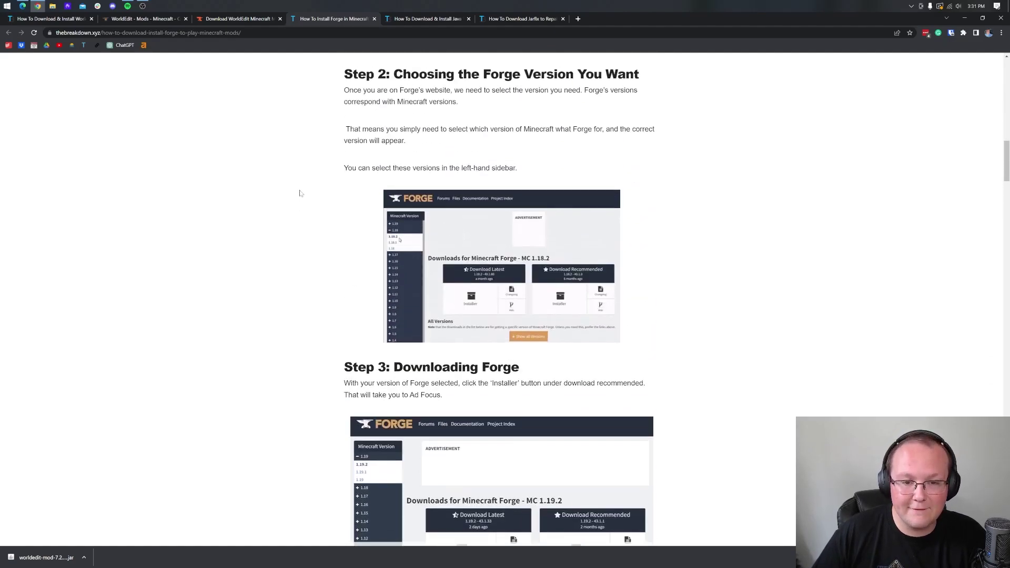
{"action": "scroll", "coordinate": [300, 193], "scroll_direction": "up", "scroll_amount": 8}
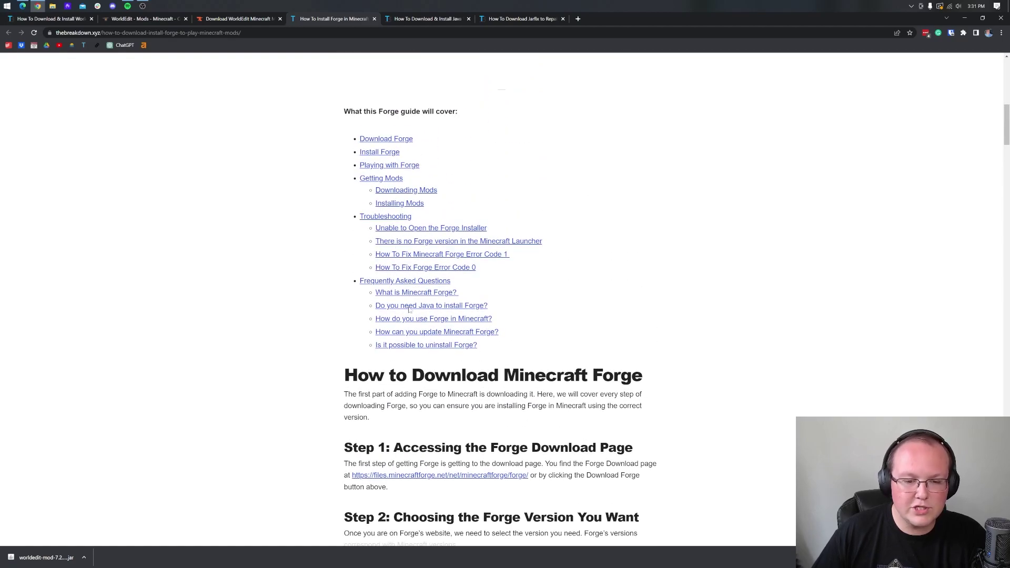
{"action": "scroll", "coordinate": [409, 310], "scroll_direction": "up", "scroll_amount": 5}
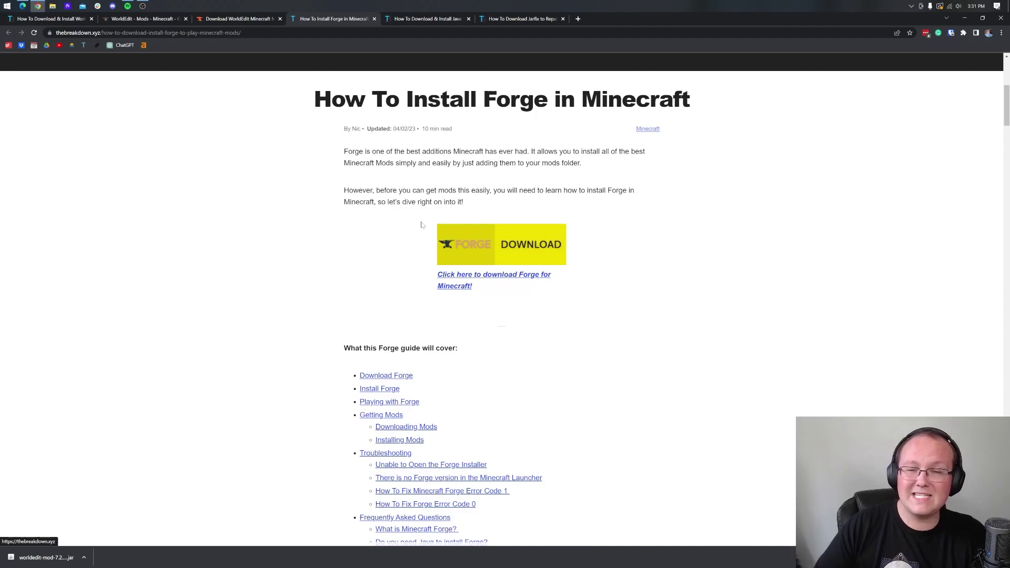
{"action": "left_click", "coordinate": [475, 248]}
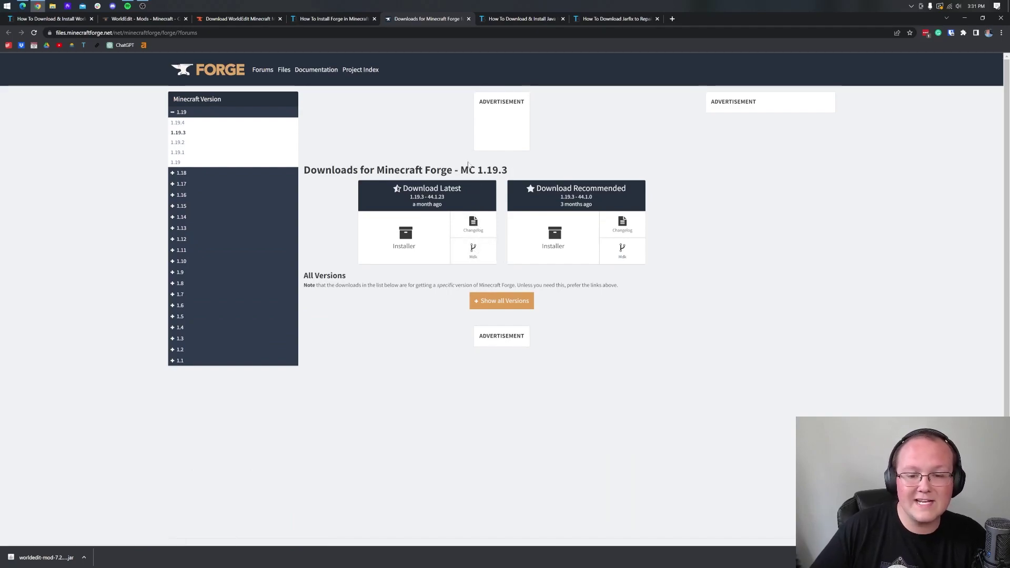
Step: Show the Minecraft Forge downloads for Minecraft version 1.19.4
{"action": "left_click_drag", "start_coordinate": [461, 170], "coordinate": [506, 170]}
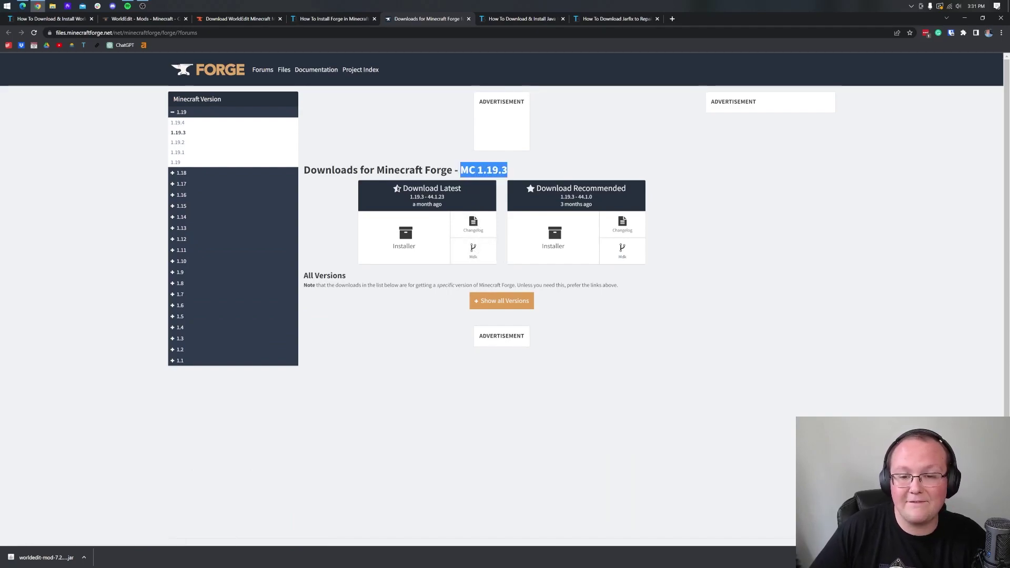
{"action": "left_click", "coordinate": [514, 167]}
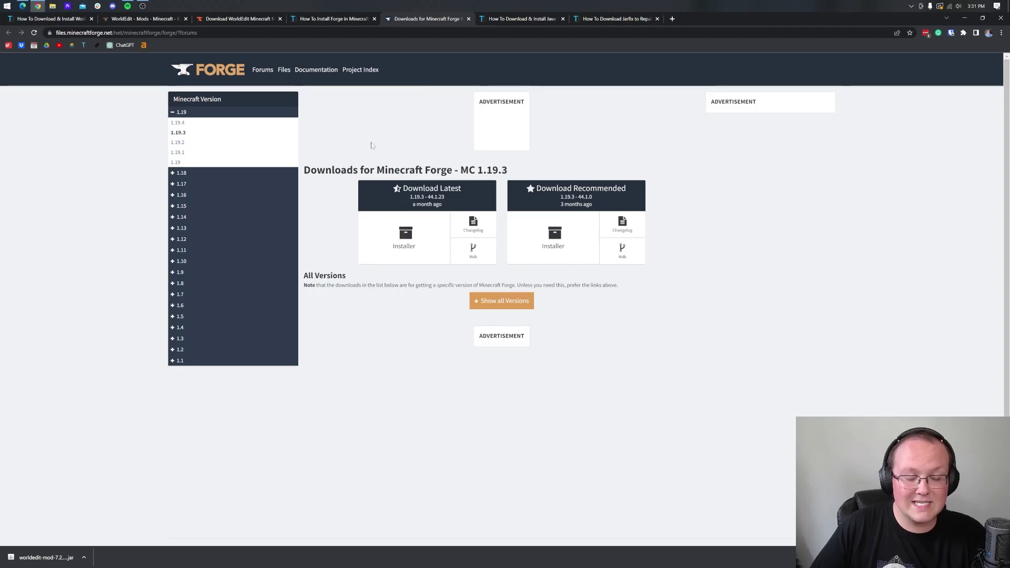
{"action": "left_click", "coordinate": [191, 114]}
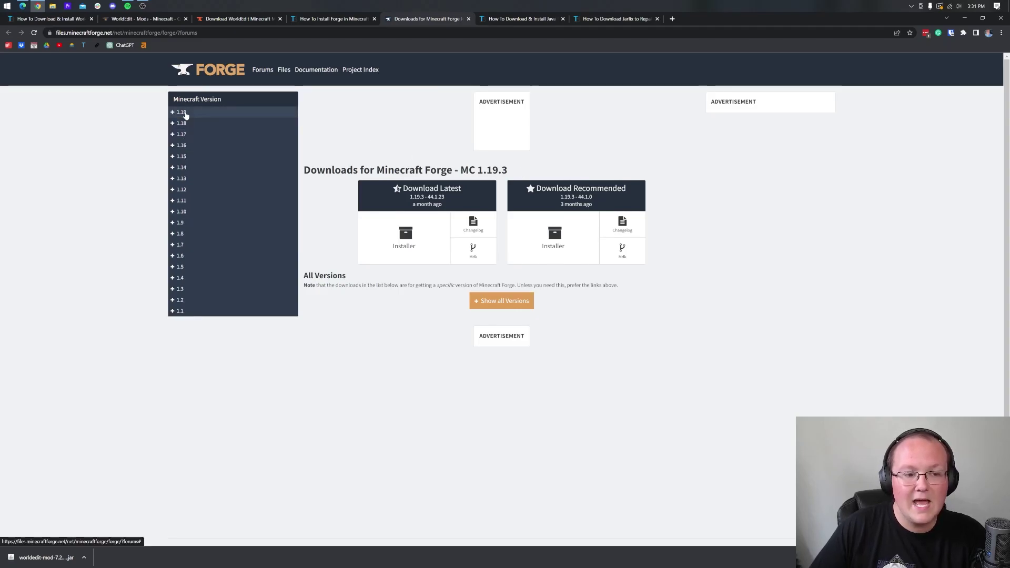
{"action": "left_click", "coordinate": [193, 115]}
{"action": "left_click", "coordinate": [178, 123]}
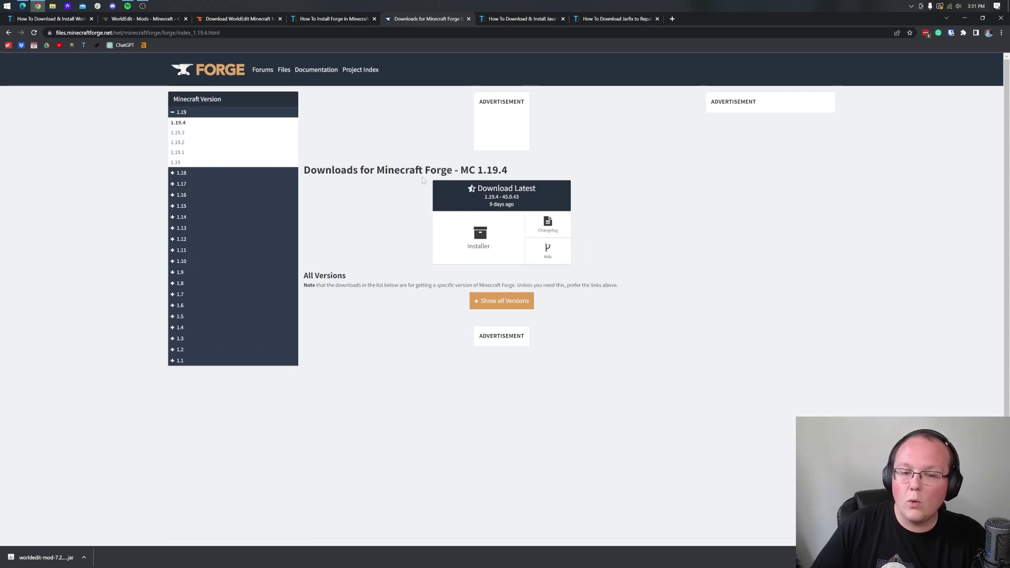
Step: Download the latest Forge installer for 1.19.4, version 45.0.43, and close the AdFoc.us page
{"action": "left_click_drag", "start_coordinate": [468, 170], "coordinate": [508, 170]}
{"action": "left_click", "coordinate": [513, 171]}
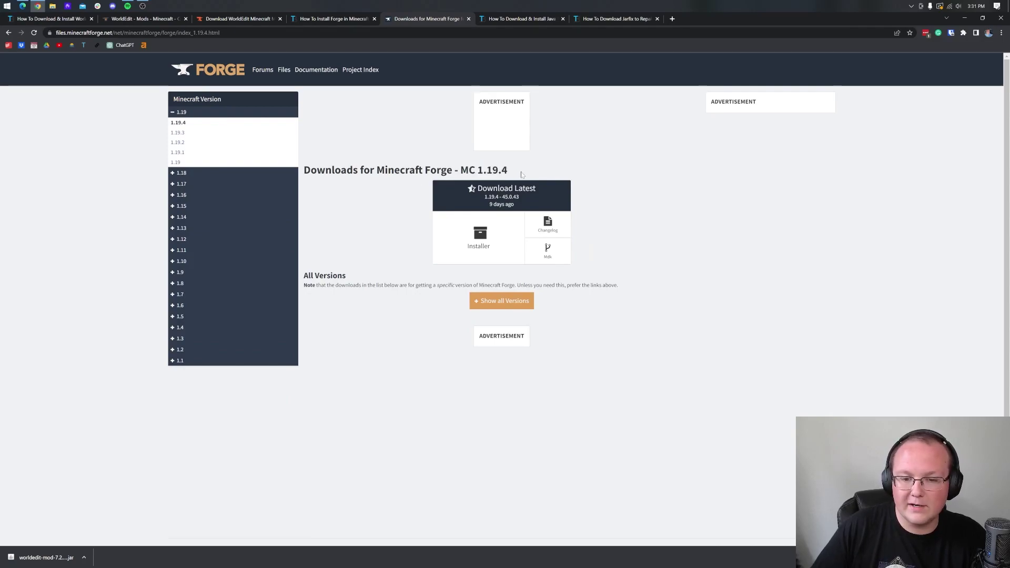
{"action": "left_click", "coordinate": [481, 240]}
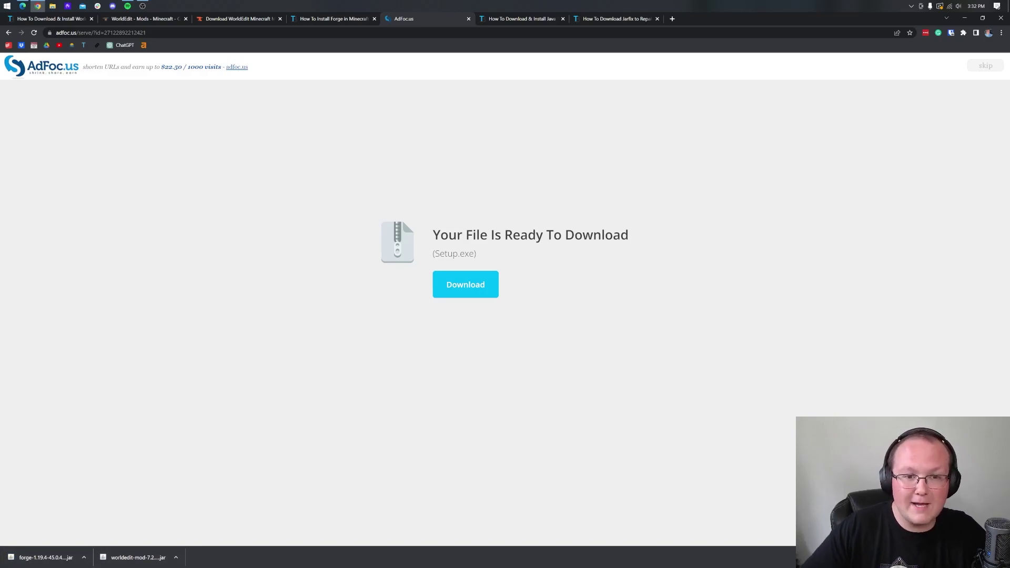
{"action": "key", "text": "ctrl+w"}
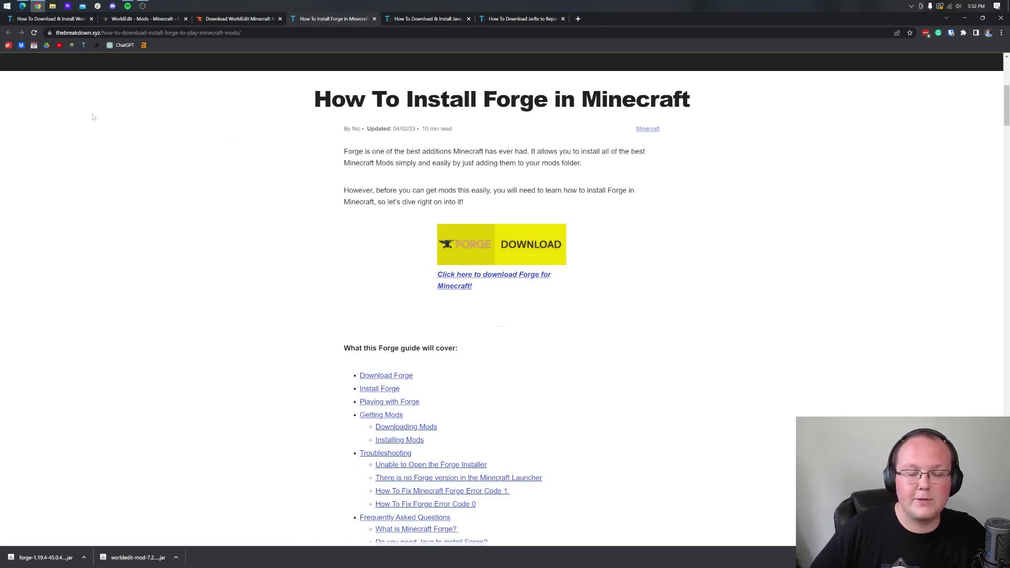
Step: Switch to the desktop, search Windows for "down" and open the Downloads folder in File Explorer
{"action": "key", "text": "ctrl+w"}
{"action": "key", "text": "super+d"}
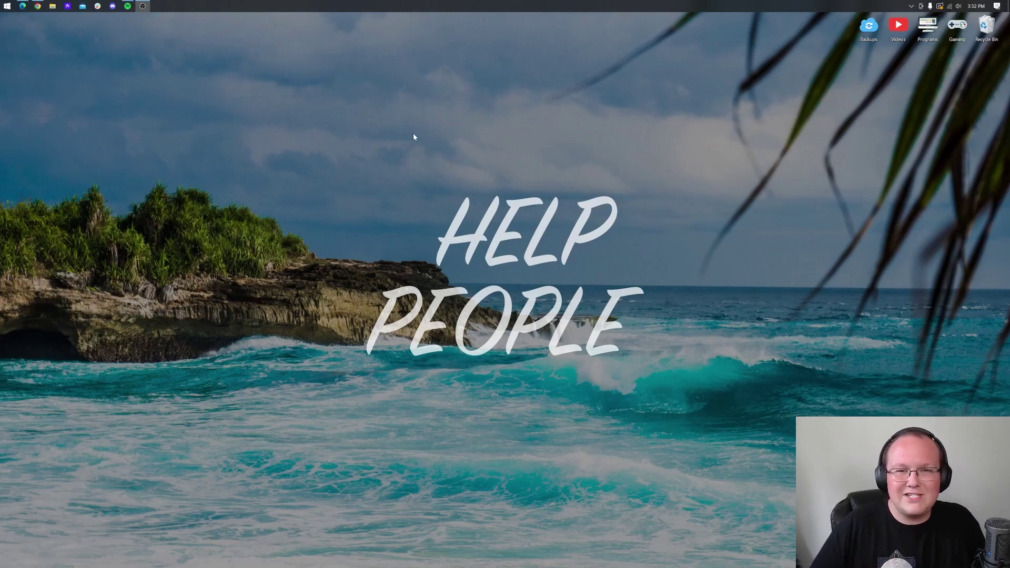
{"action": "left_click", "coordinate": [6, 5]}
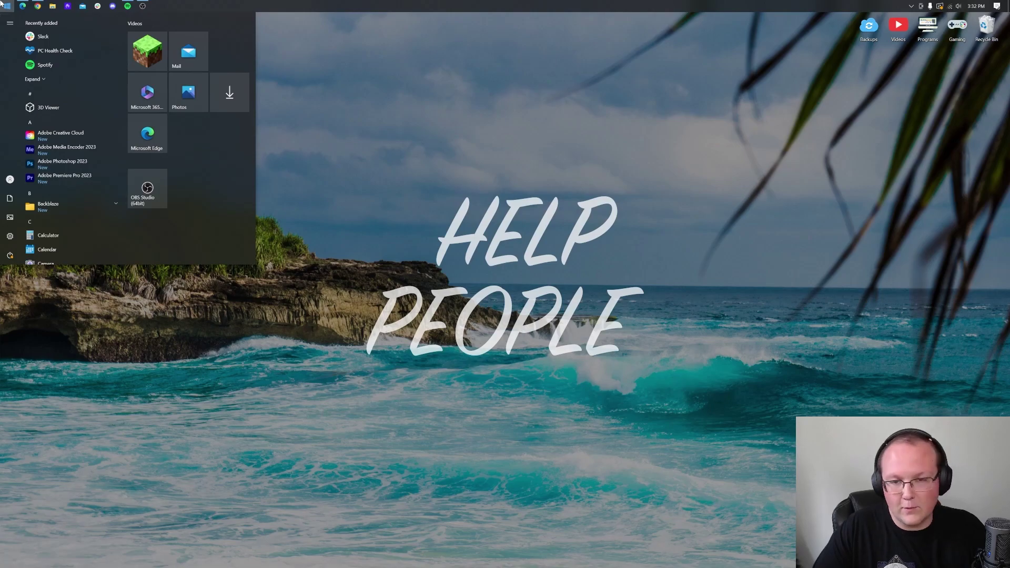
{"action": "type", "text": "down"}
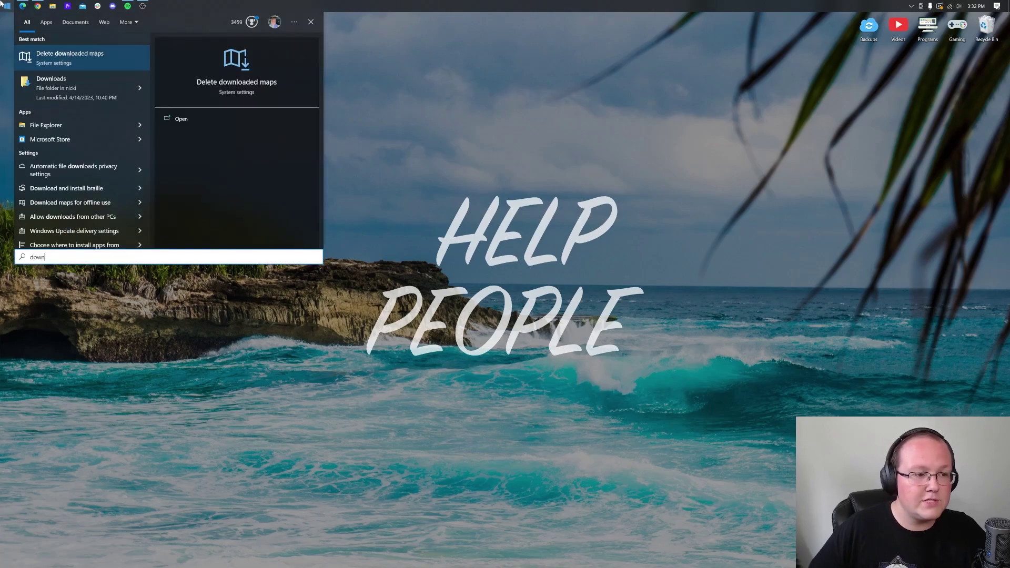
{"action": "left_click", "coordinate": [73, 97]}
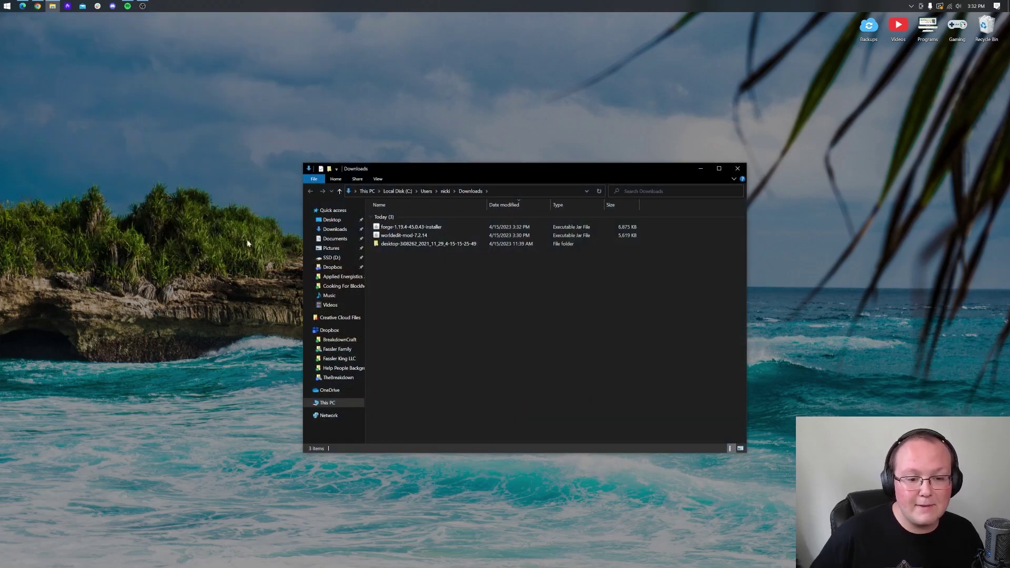
Step: Move the Forge installer and WorldEdit jar from Downloads to the desktop, close the folder and place the two files side by side
{"action": "left_click", "coordinate": [327, 402]}
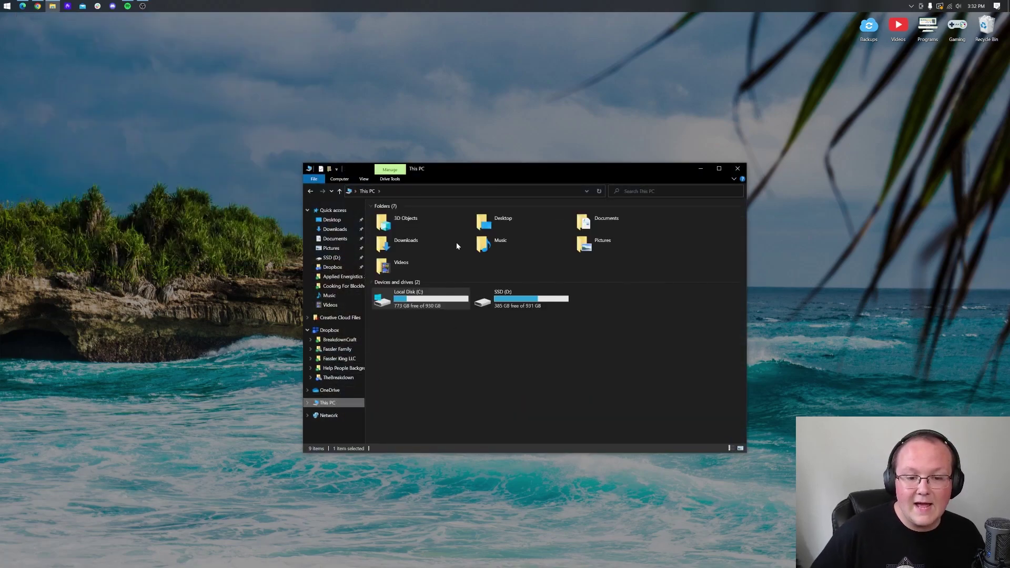
{"action": "double_click", "coordinate": [434, 244]}
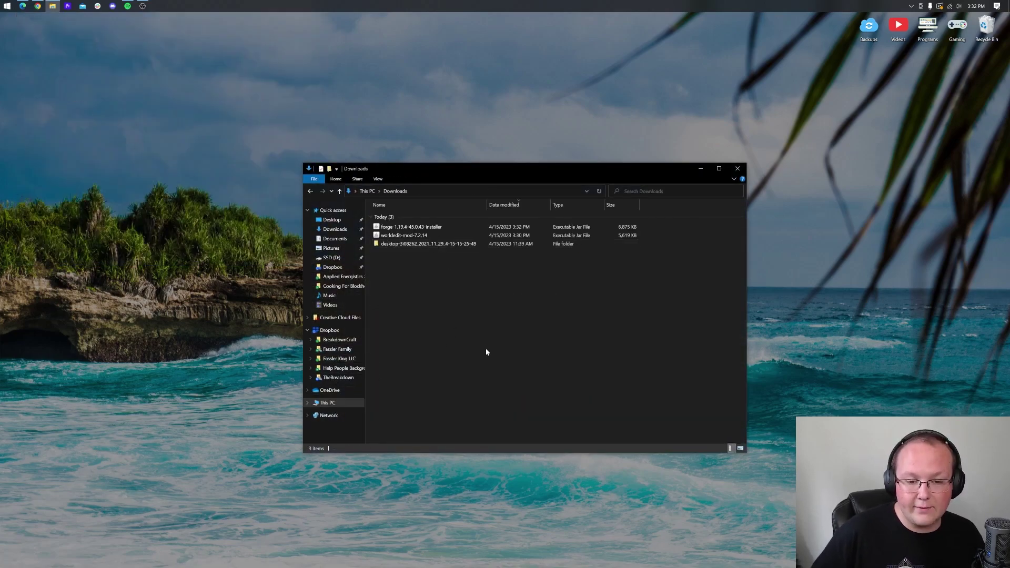
{"action": "left_click", "coordinate": [399, 234]}
{"action": "left_click", "coordinate": [401, 228]}
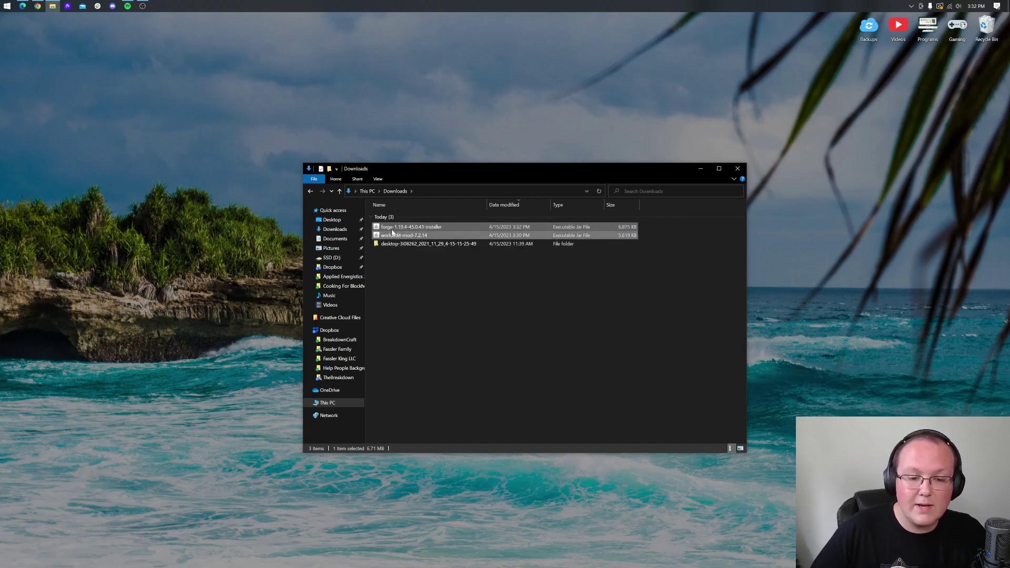
{"action": "left_click_drag", "start_coordinate": [392, 232], "coordinate": [479, 106]}
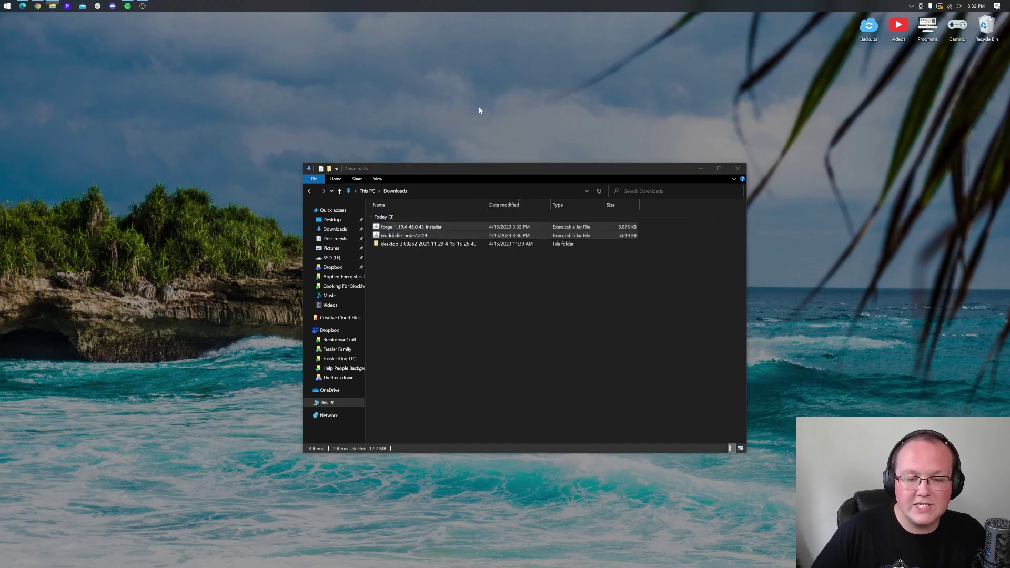
{"action": "left_click", "coordinate": [737, 168]}
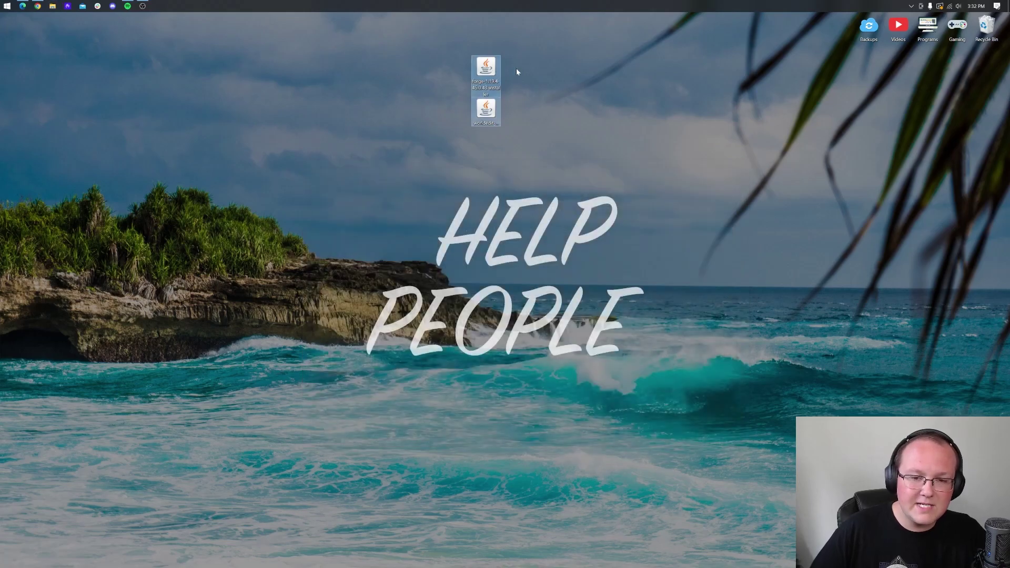
{"action": "left_click", "coordinate": [485, 67]}
{"action": "left_click_drag", "start_coordinate": [486, 68], "coordinate": [429, 110]}
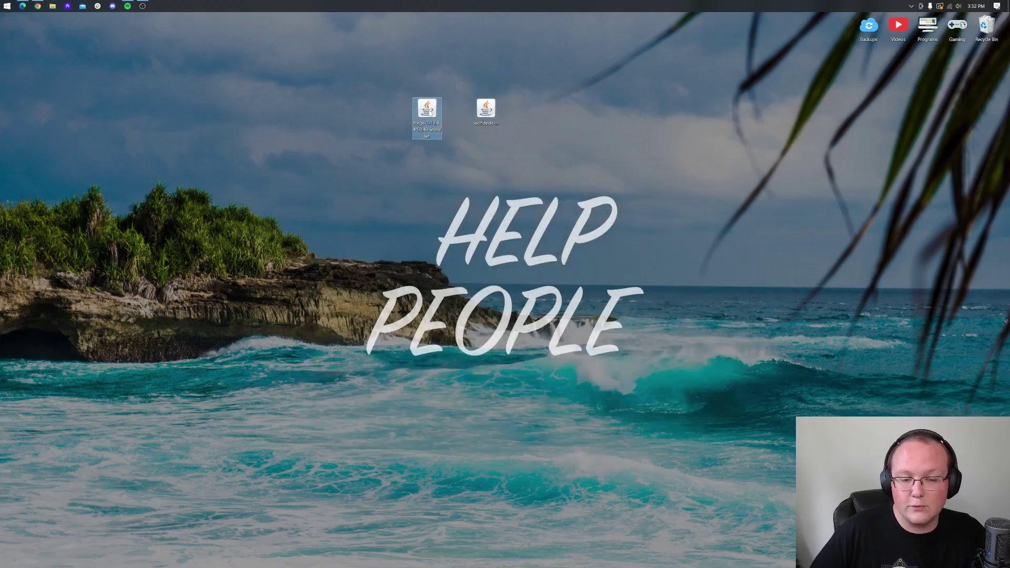
{"action": "right_click", "coordinate": [429, 112]}
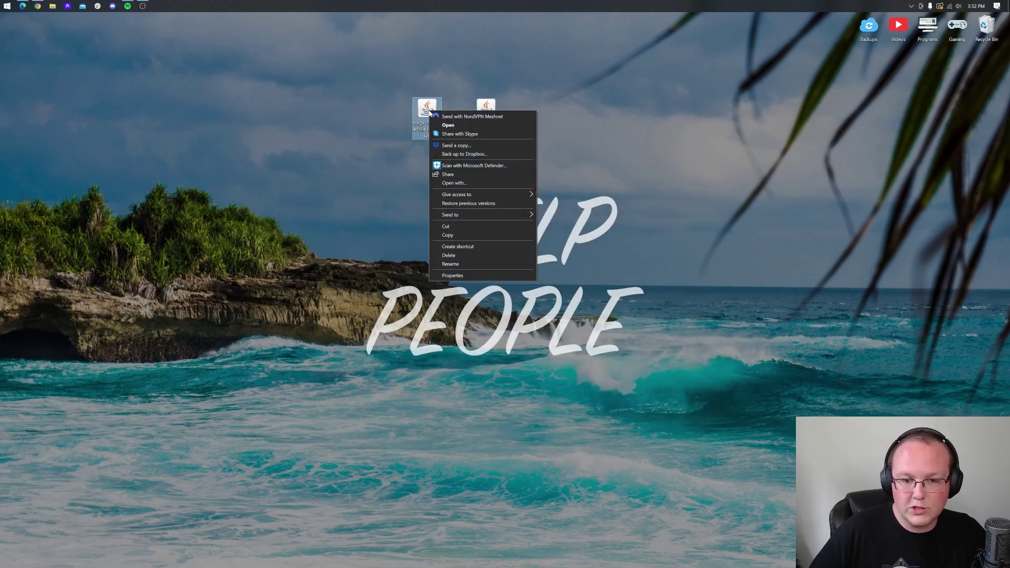
{"action": "left_click", "coordinate": [473, 182]}
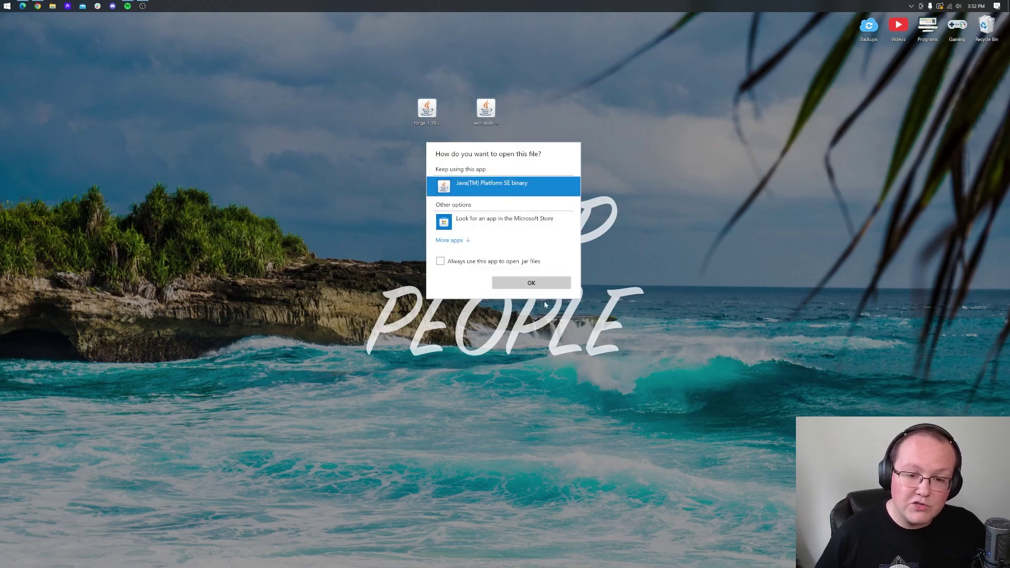
{"action": "left_click", "coordinate": [445, 134]}
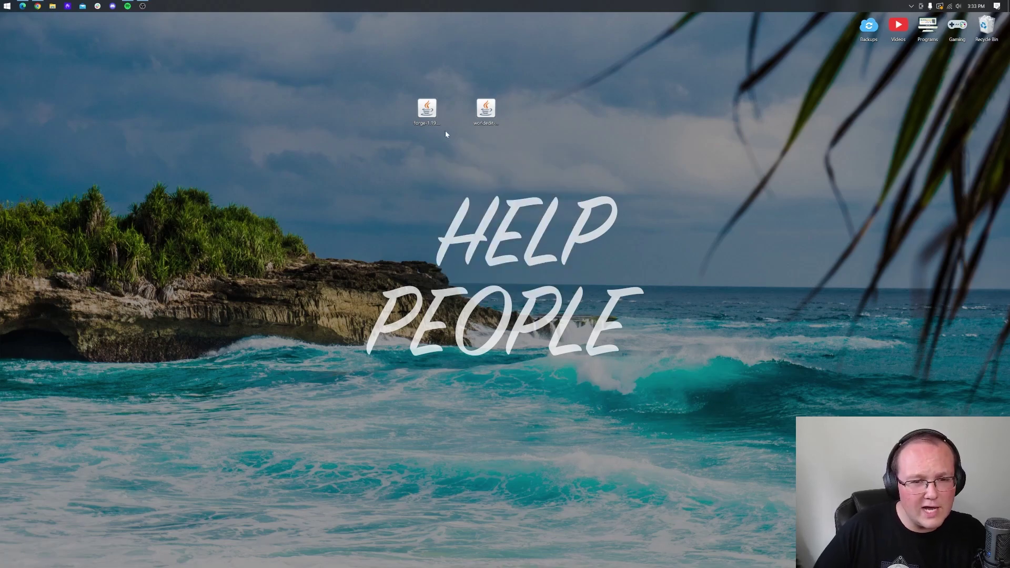
Step: Switch to the browser and skim the guide on downloading and installing Java for Minecraft mods and servers
{"action": "left_click", "coordinate": [37, 6]}
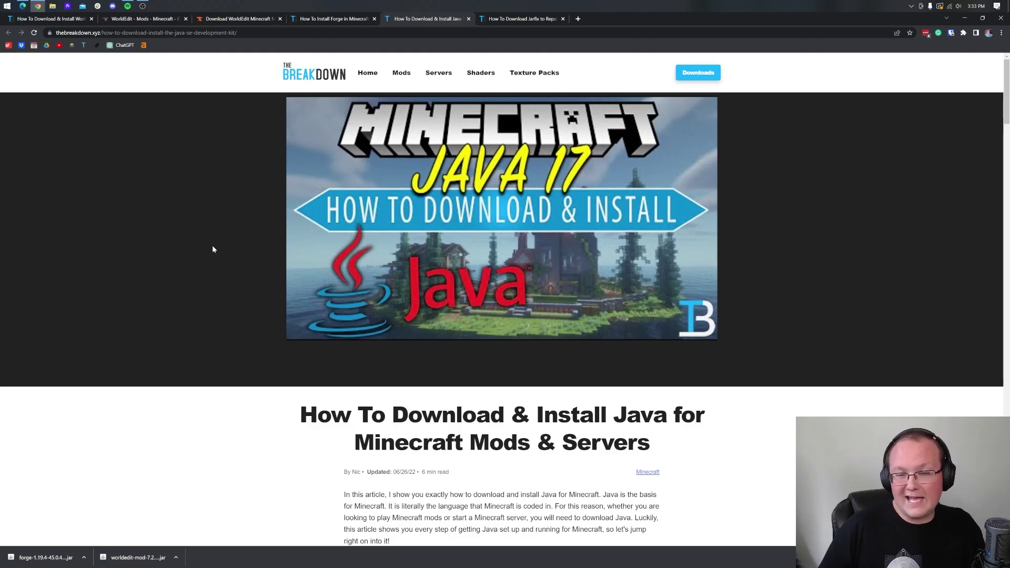
{"action": "scroll", "coordinate": [410, 363], "scroll_direction": "down", "scroll_amount": 2}
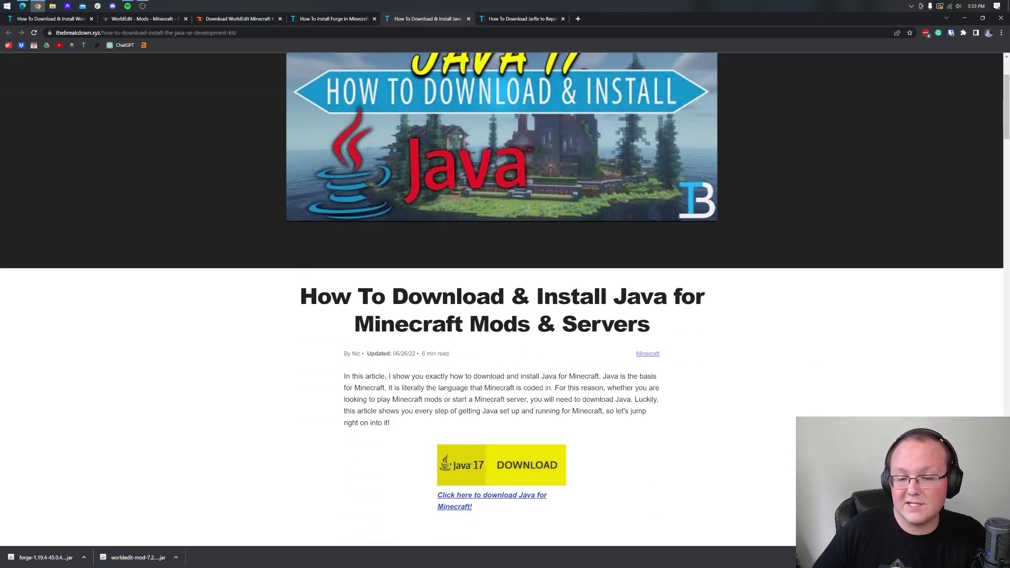
{"action": "scroll", "coordinate": [608, 310], "scroll_direction": "down", "scroll_amount": 3}
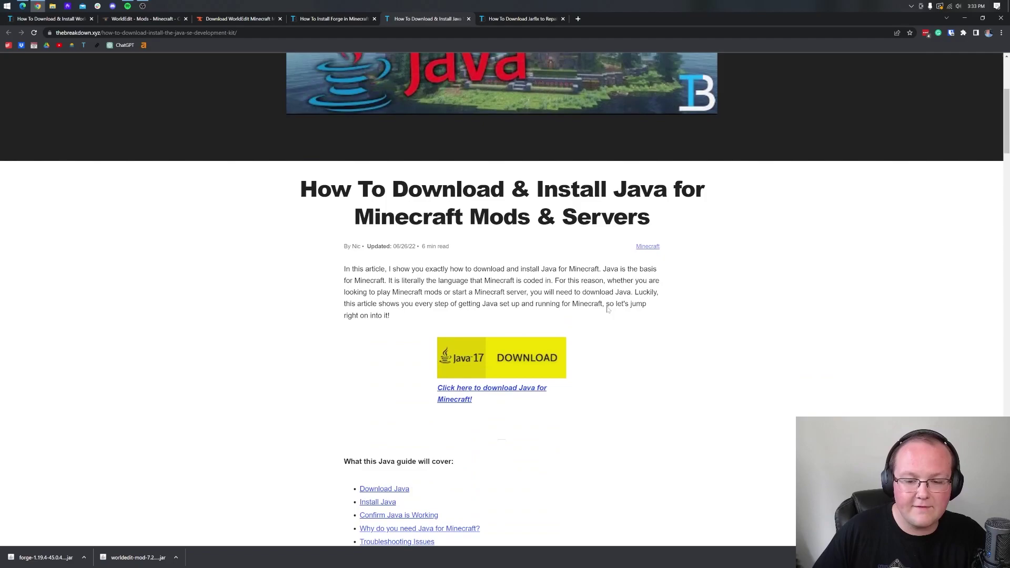
{"action": "scroll", "coordinate": [607, 309], "scroll_direction": "up", "scroll_amount": 5}
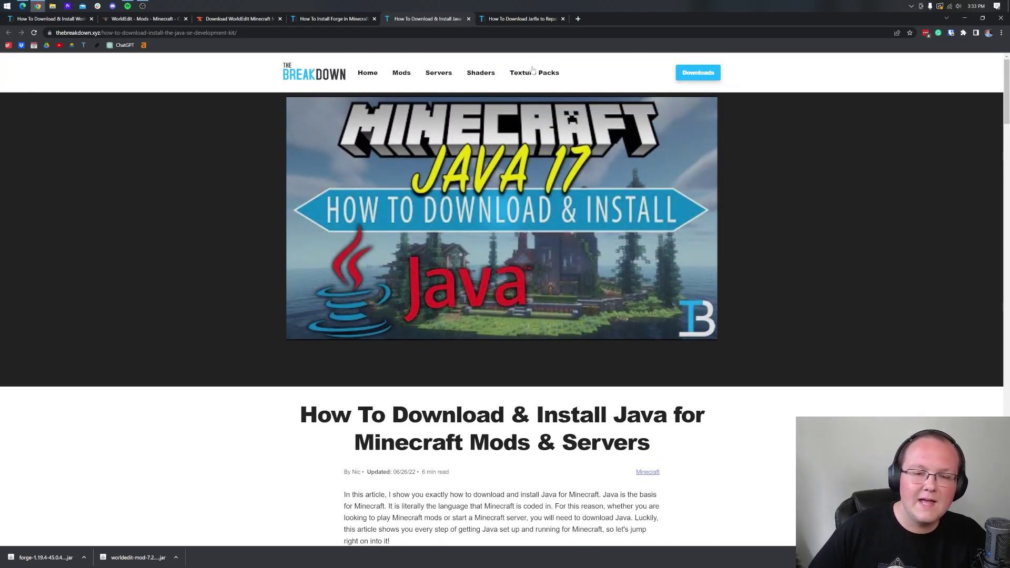
Step: Skim the guide on repairing .jar files with Jarfix, flip between it and the Java guide, and minimize the browser
{"action": "left_click", "coordinate": [518, 19]}
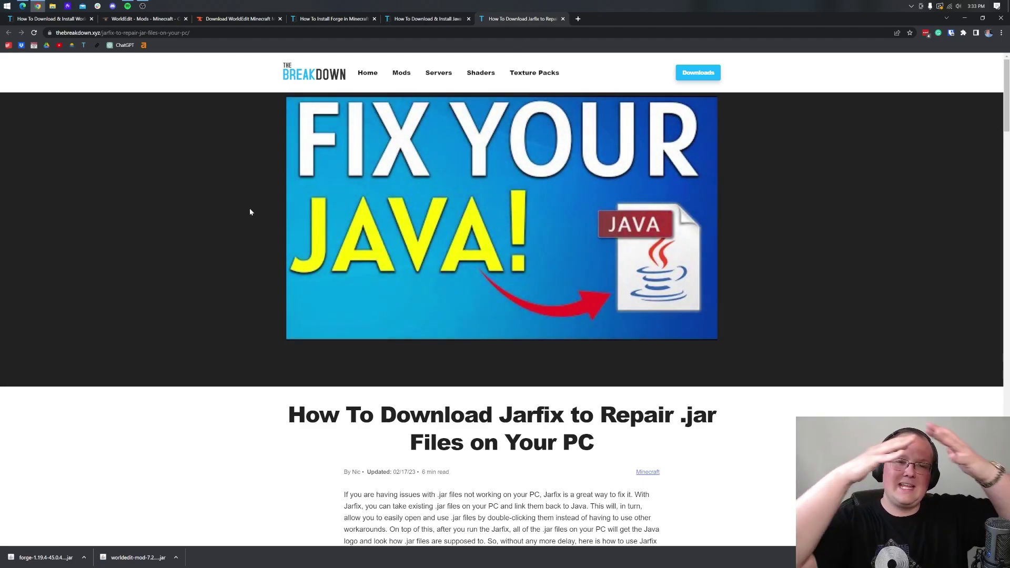
{"action": "scroll", "coordinate": [266, 208], "scroll_direction": "down", "scroll_amount": 5}
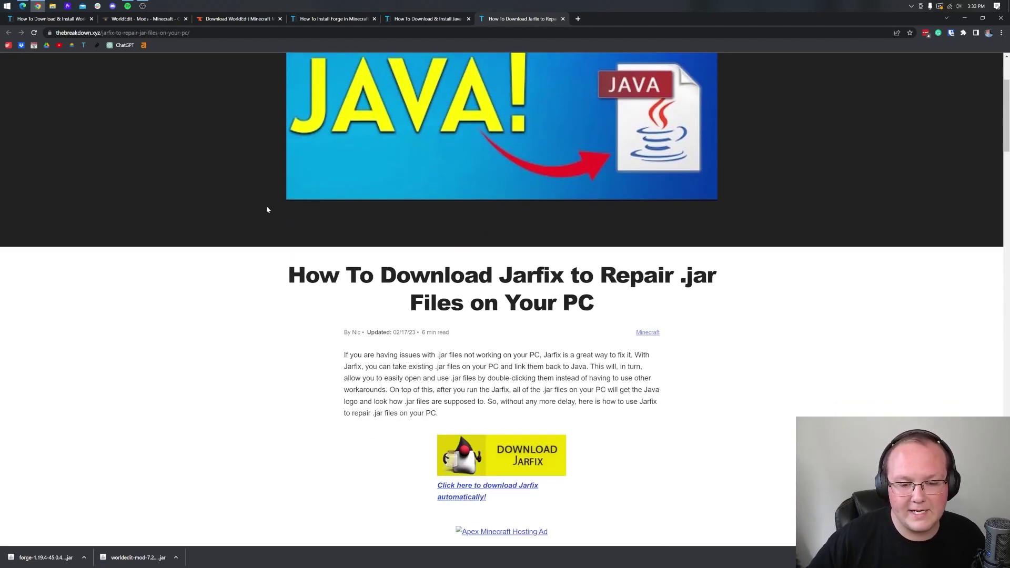
{"action": "scroll", "coordinate": [266, 208], "scroll_direction": "down", "scroll_amount": 6}
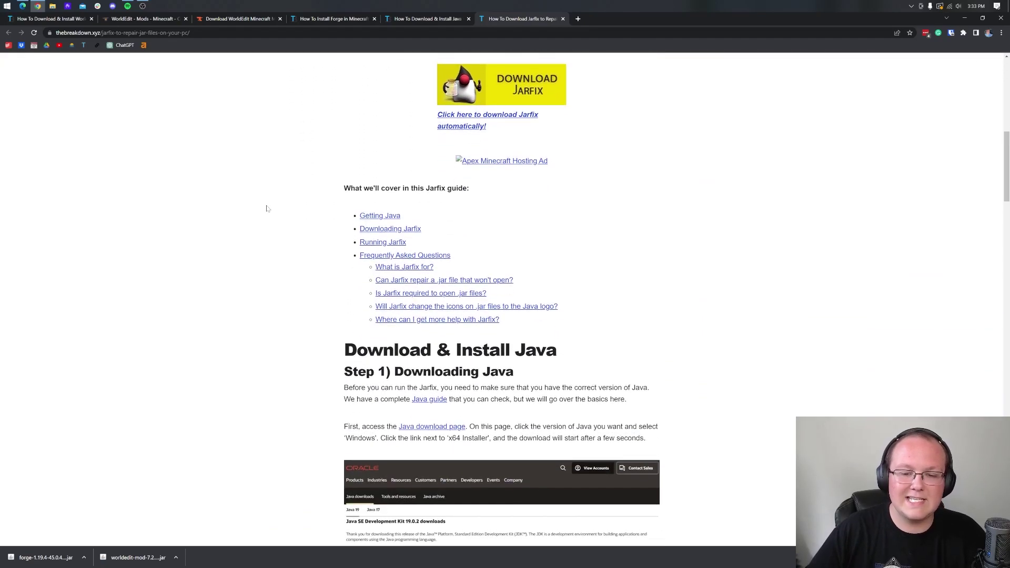
{"action": "scroll", "coordinate": [266, 208], "scroll_direction": "down", "scroll_amount": 1}
{"action": "scroll", "coordinate": [266, 208], "scroll_direction": "up", "scroll_amount": 1}
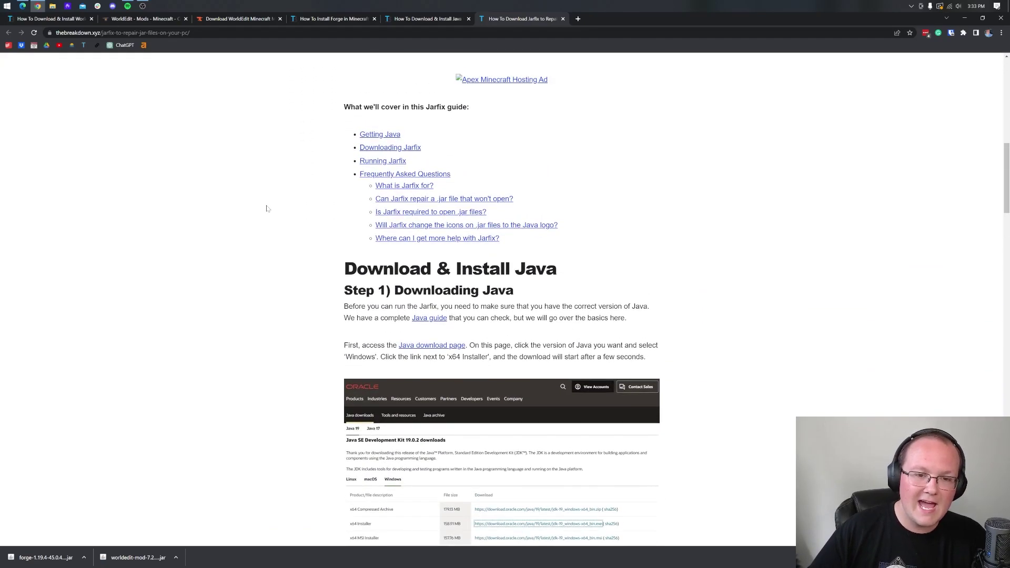
{"action": "left_click", "coordinate": [404, 21]}
{"action": "left_click", "coordinate": [522, 19]}
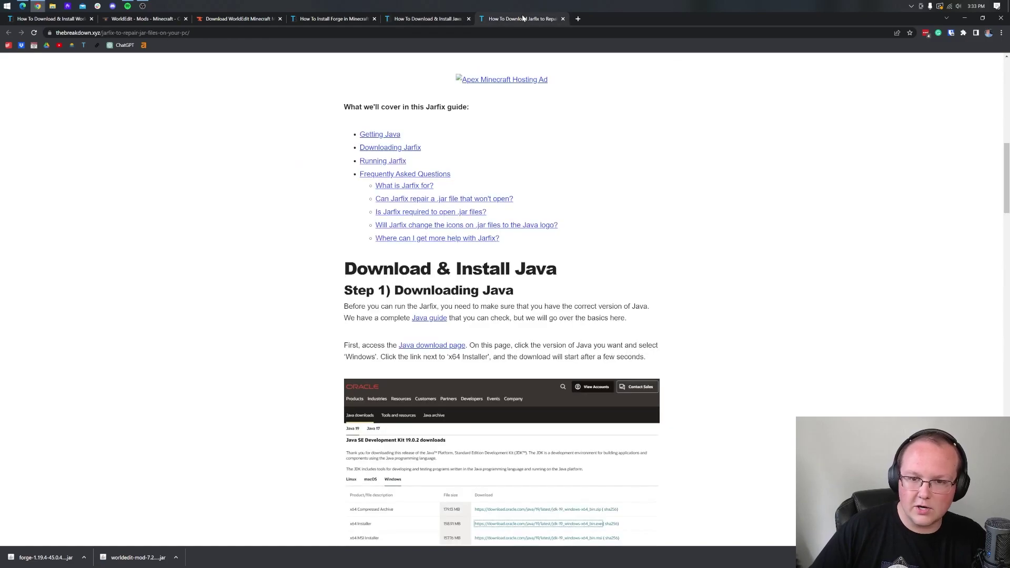
{"action": "left_click", "coordinate": [443, 21]}
{"action": "left_click", "coordinate": [527, 22]}
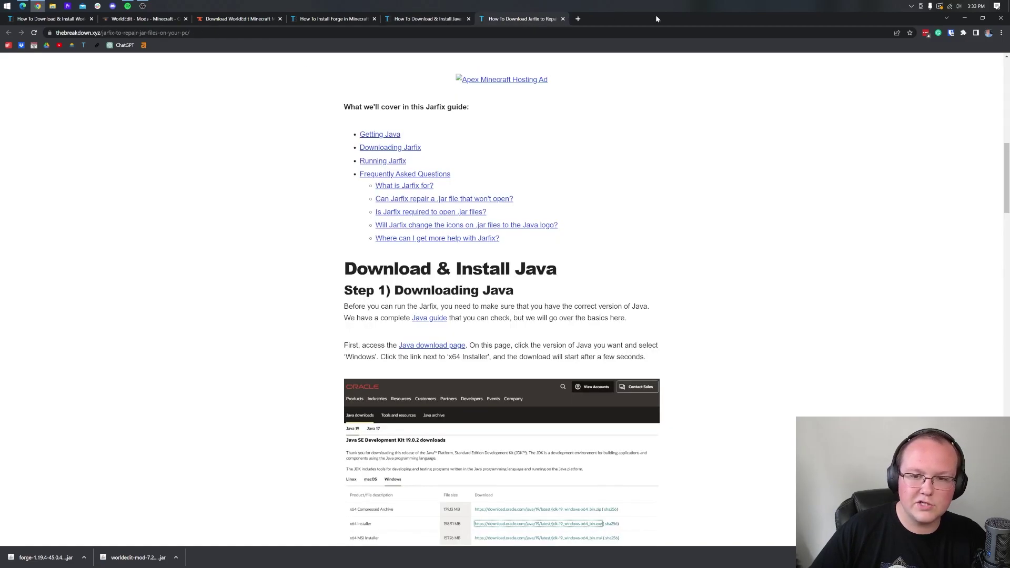
{"action": "left_click", "coordinate": [967, 17]}
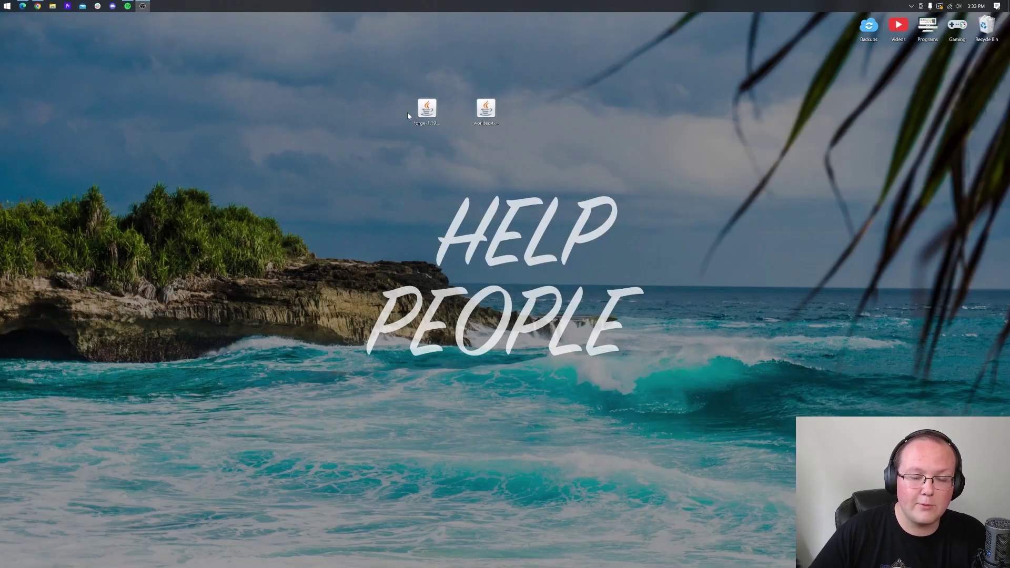
Step: Open the Forge installer on the desktop with Java(TM) Platform SE binary
{"action": "right_click", "coordinate": [436, 106]}
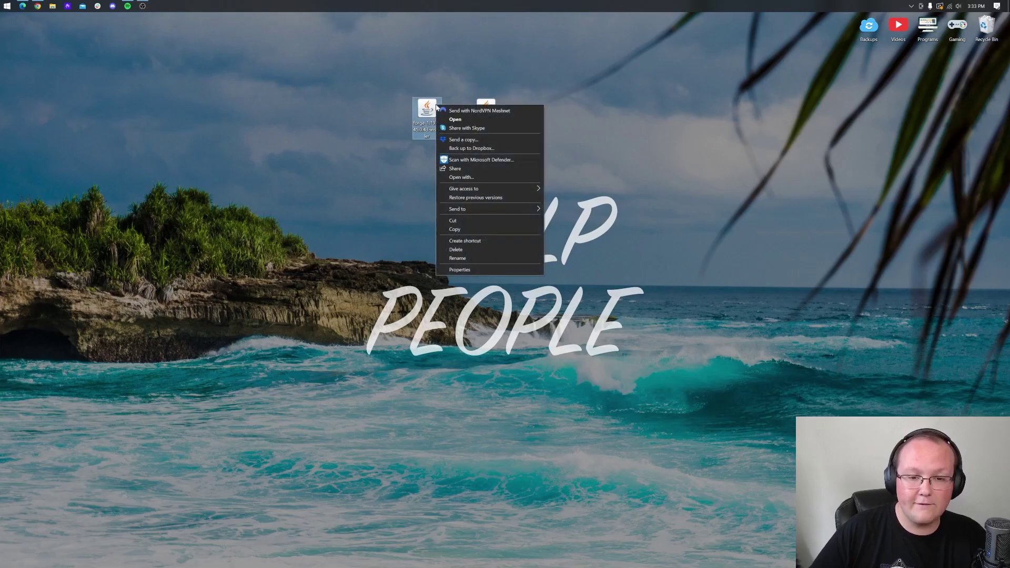
{"action": "left_click", "coordinate": [484, 178]}
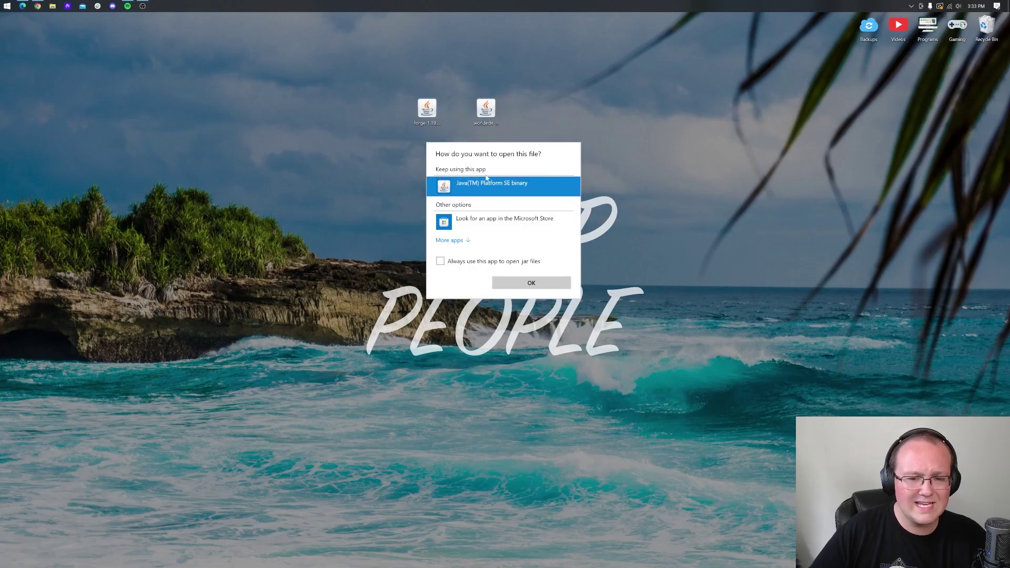
{"action": "left_click", "coordinate": [529, 282]}
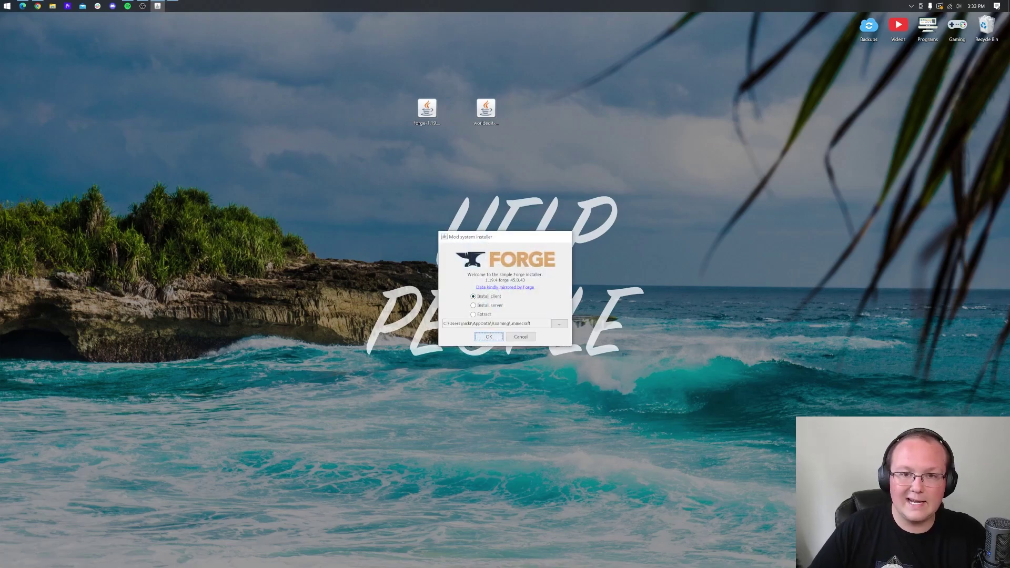
Step: Install the Forge client into the default .minecraft folder and move the installer file to the Recycle Bin
{"action": "left_click", "coordinate": [488, 336]}
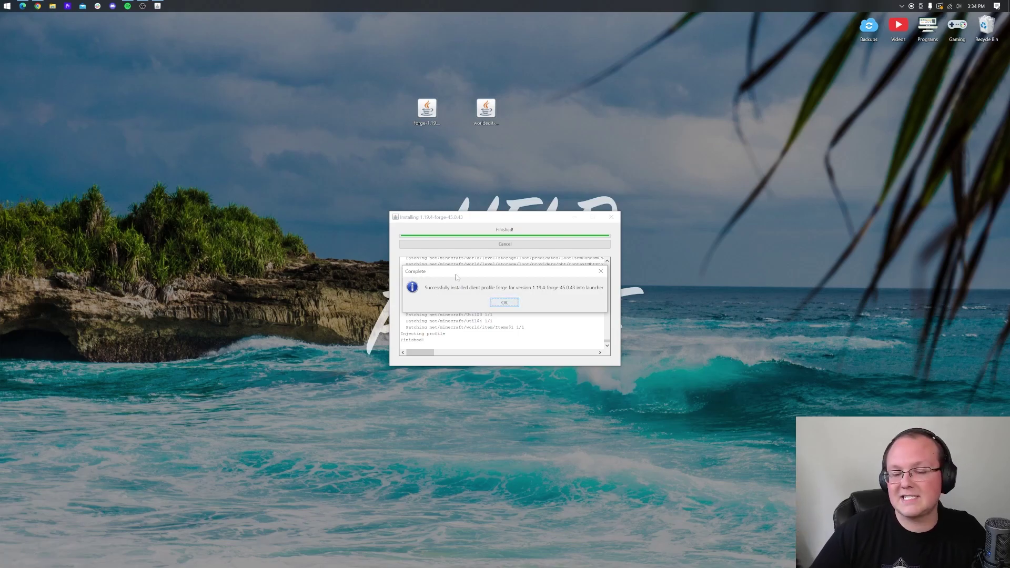
{"action": "left_click", "coordinate": [503, 303]}
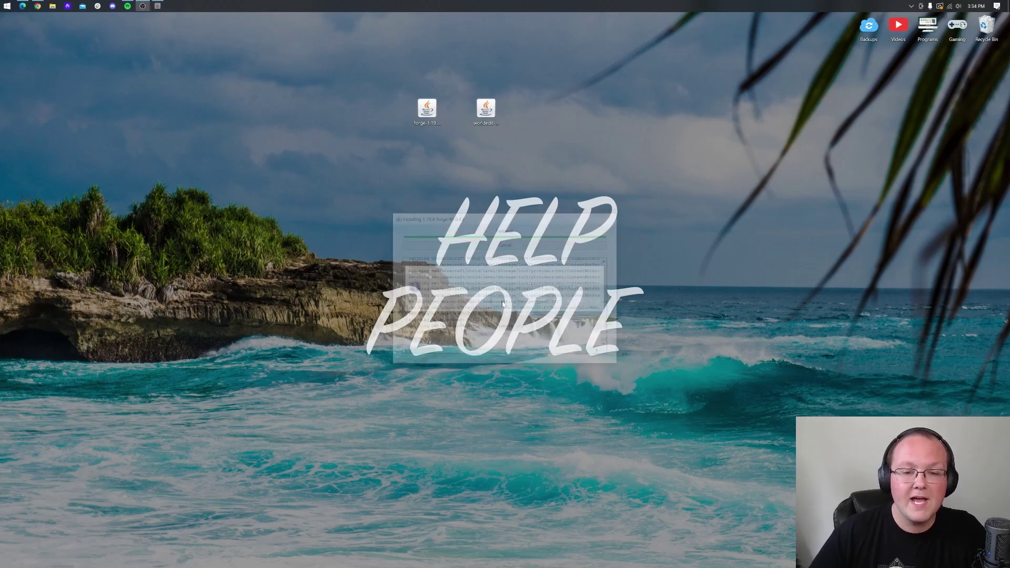
{"action": "left_click_drag", "start_coordinate": [423, 118], "coordinate": [953, 33]}
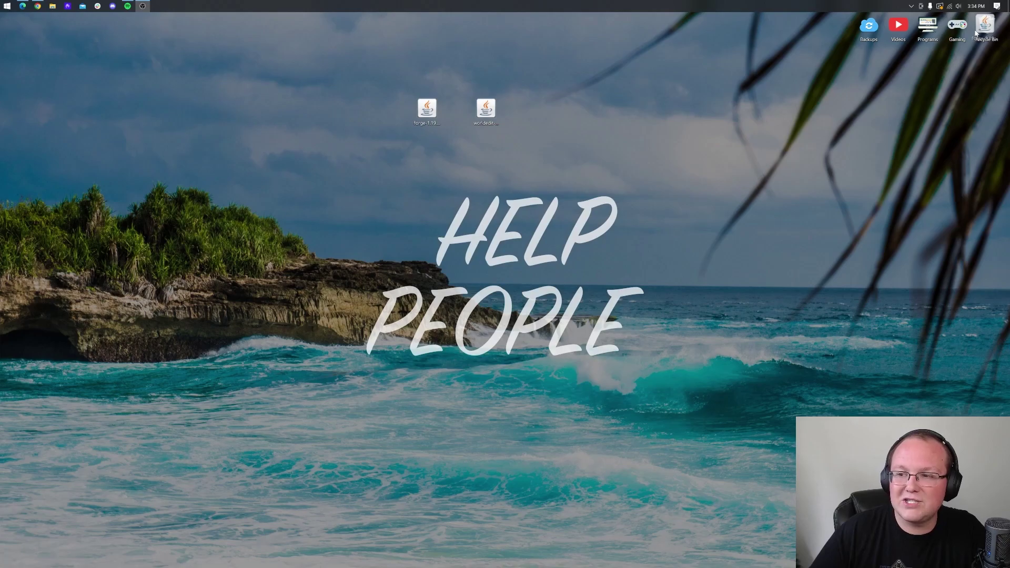
Step: Open the Minecraft Launcher, select the forge 1.19.4-forge-45.0.43 installation, and start to launch it but back out at the modified-installation warning
{"action": "key", "text": "super"}
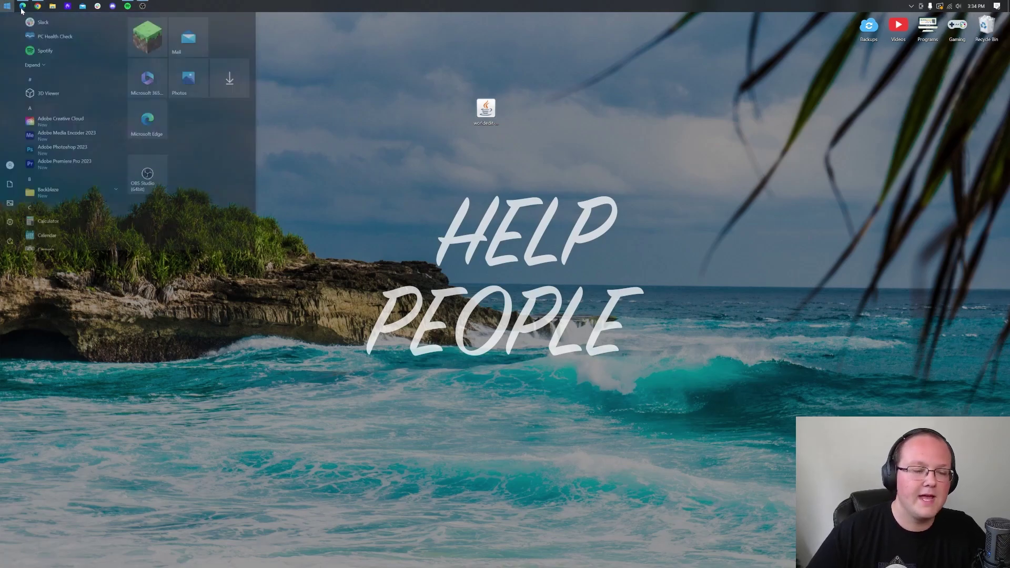
{"action": "left_click", "coordinate": [141, 52]}
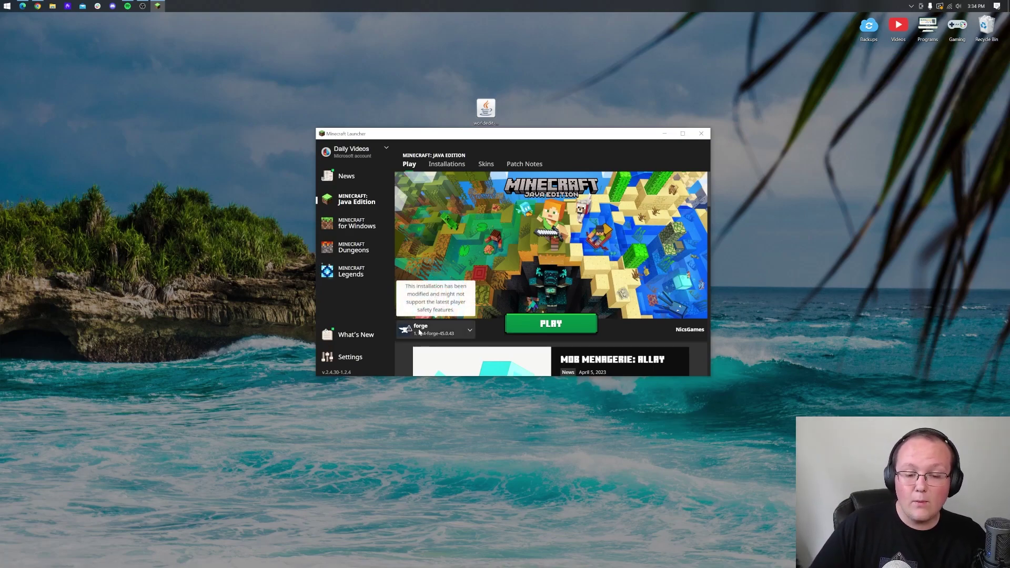
{"action": "left_click", "coordinate": [463, 334]}
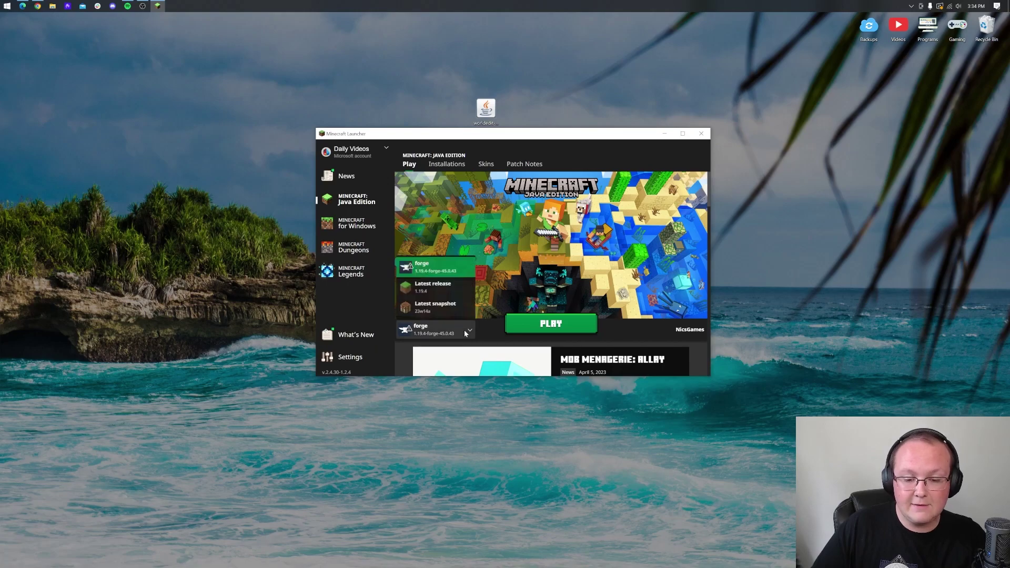
{"action": "left_click", "coordinate": [436, 263]}
{"action": "left_click", "coordinate": [551, 324]}
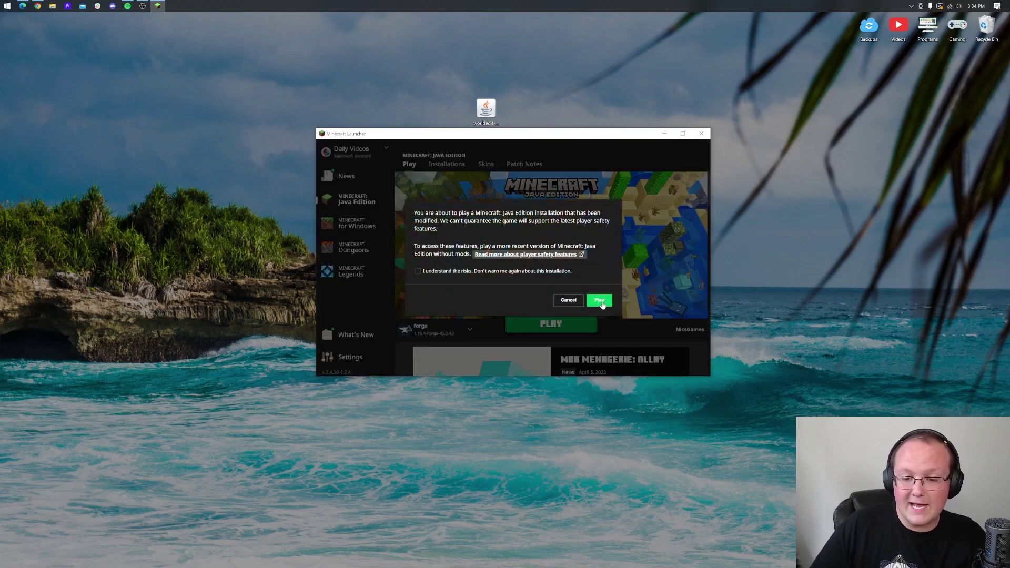
{"action": "left_click", "coordinate": [601, 302]}
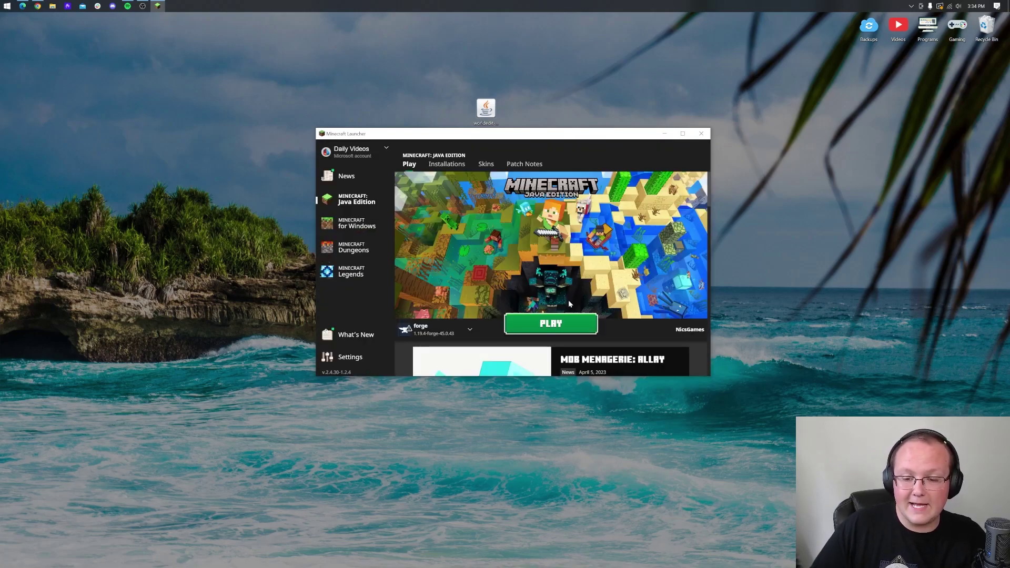
Step: Show the list of Java Edition installations with the Releases, Modded and Snapshots version filters all enabled
{"action": "left_click", "coordinate": [441, 165]}
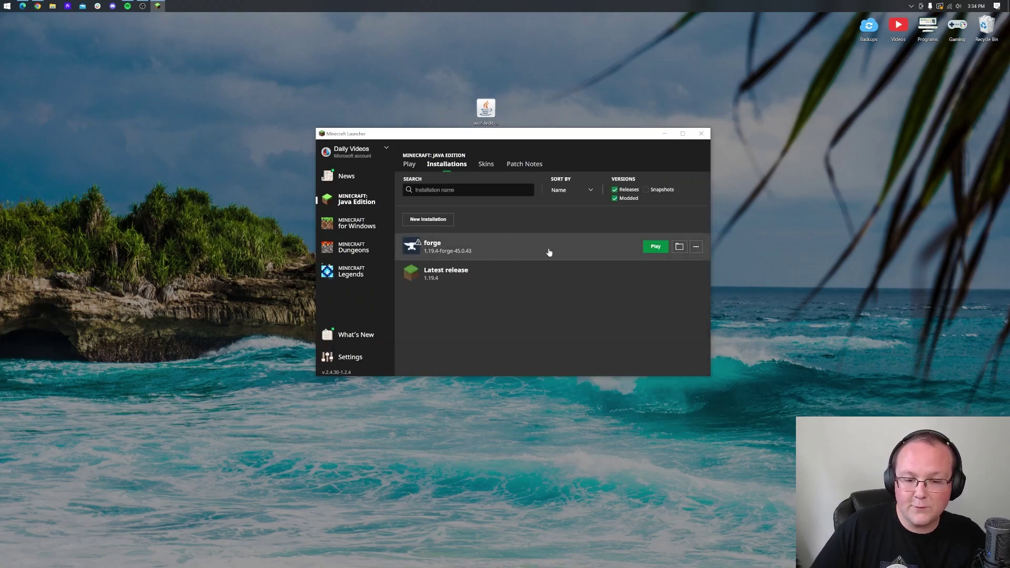
{"action": "left_click", "coordinate": [616, 199]}
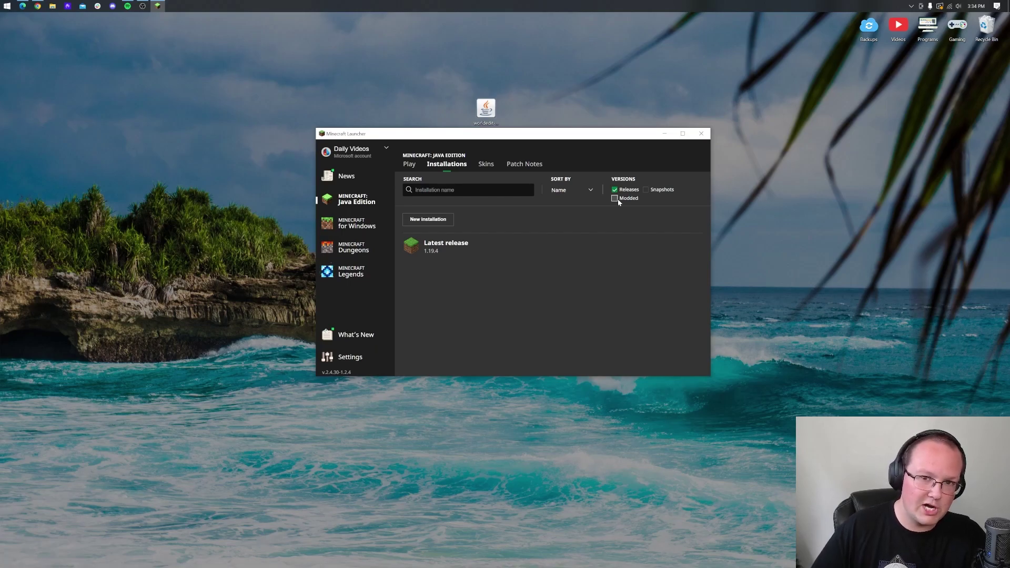
{"action": "left_click", "coordinate": [616, 199]}
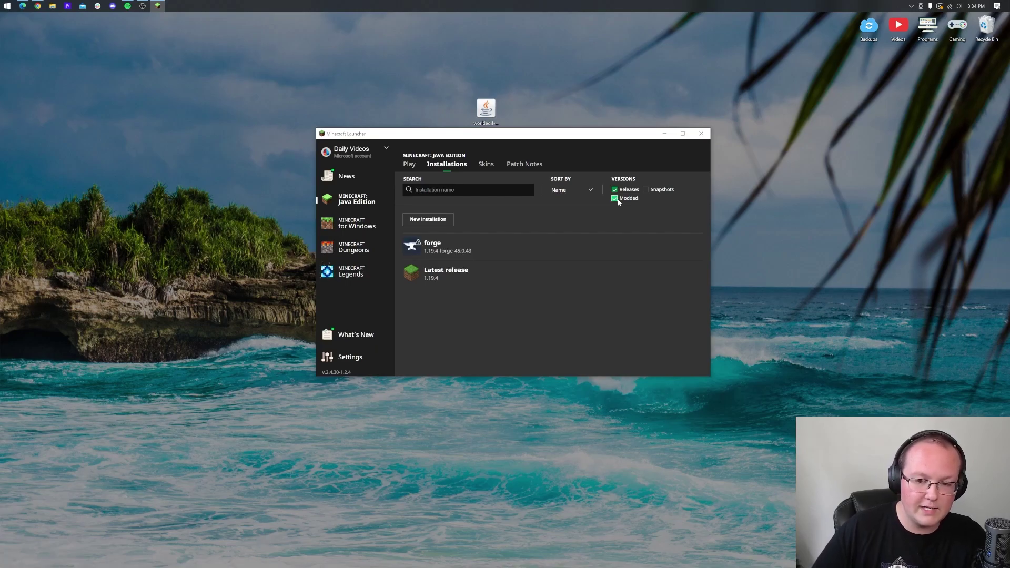
{"action": "left_click", "coordinate": [617, 199]}
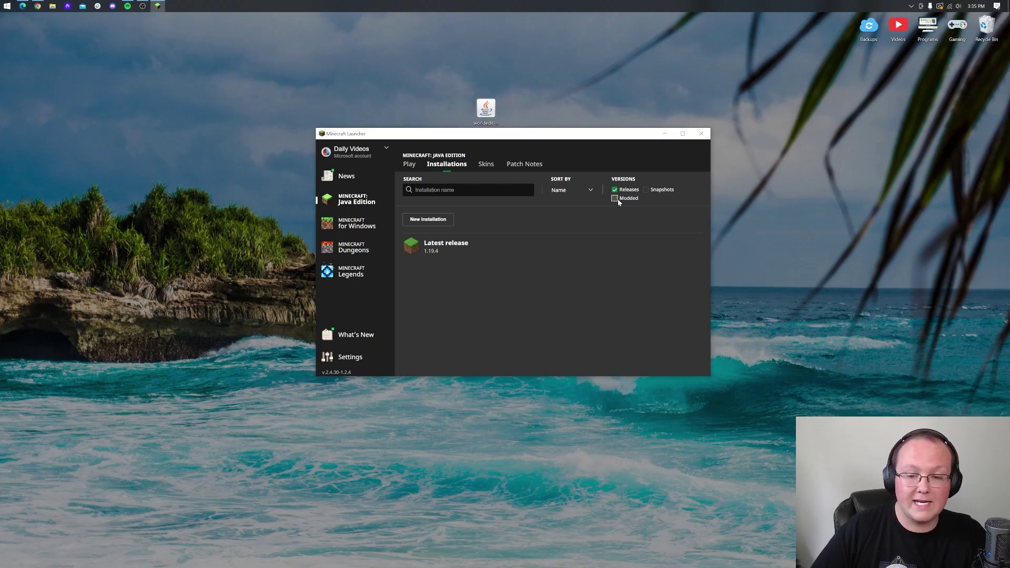
{"action": "left_click", "coordinate": [617, 199]}
{"action": "left_click", "coordinate": [657, 191]}
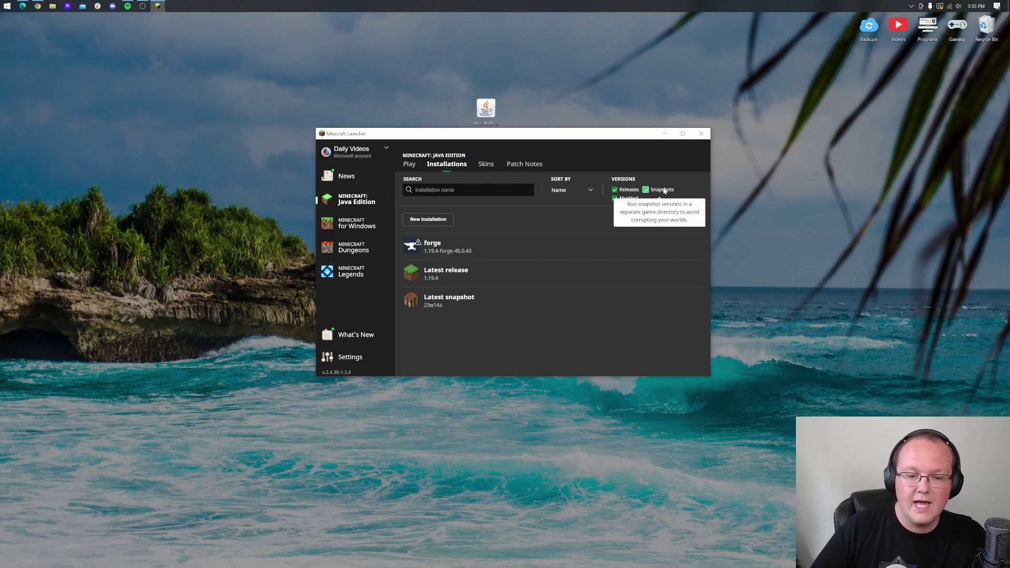
Step: Start a new installation named WorldEdit 1.19.4 that uses version release 1.19.4-forge-45.0.43
{"action": "left_click", "coordinate": [427, 219]}
{"action": "type", "text": "Worl"}
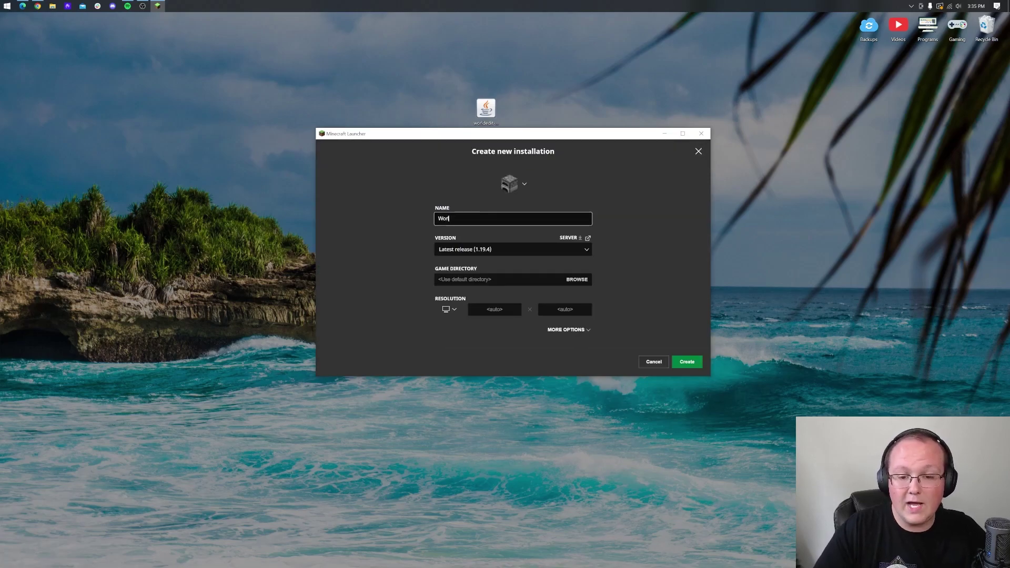
{"action": "type", "text": "dEdit 1.19.4"}
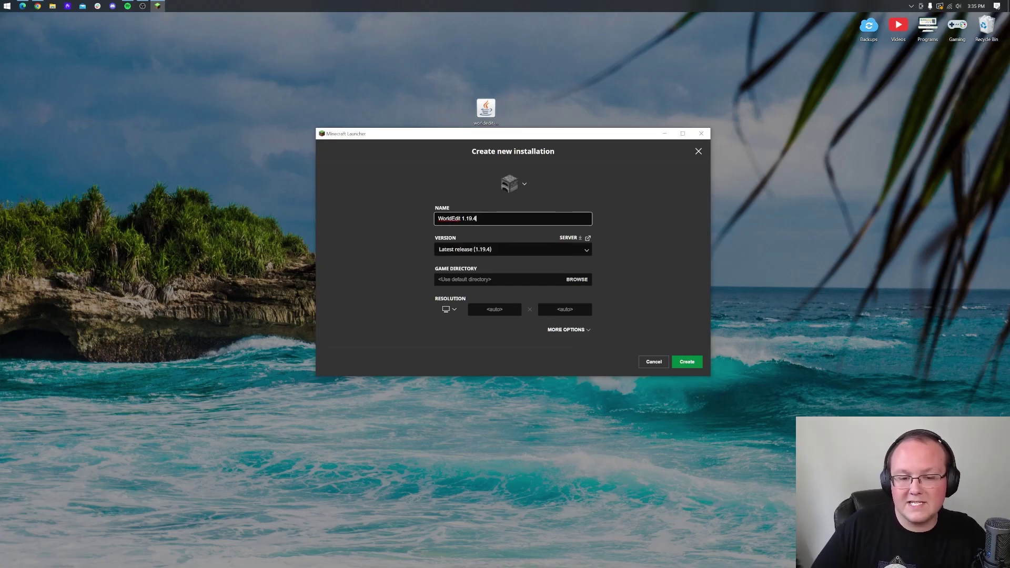
{"action": "left_click", "coordinate": [504, 249]}
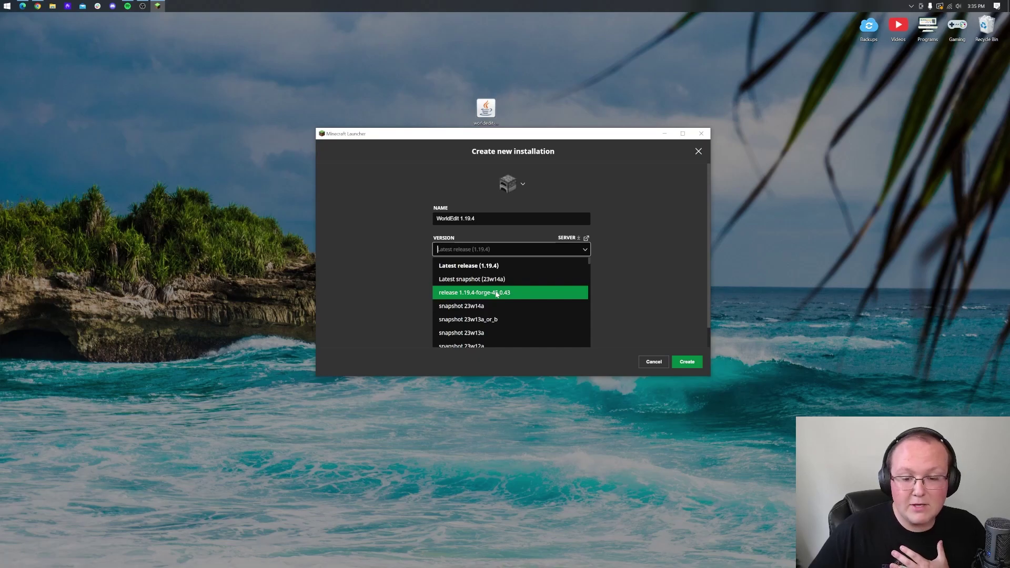
{"action": "scroll", "coordinate": [497, 294], "scroll_direction": "down", "scroll_amount": 20}
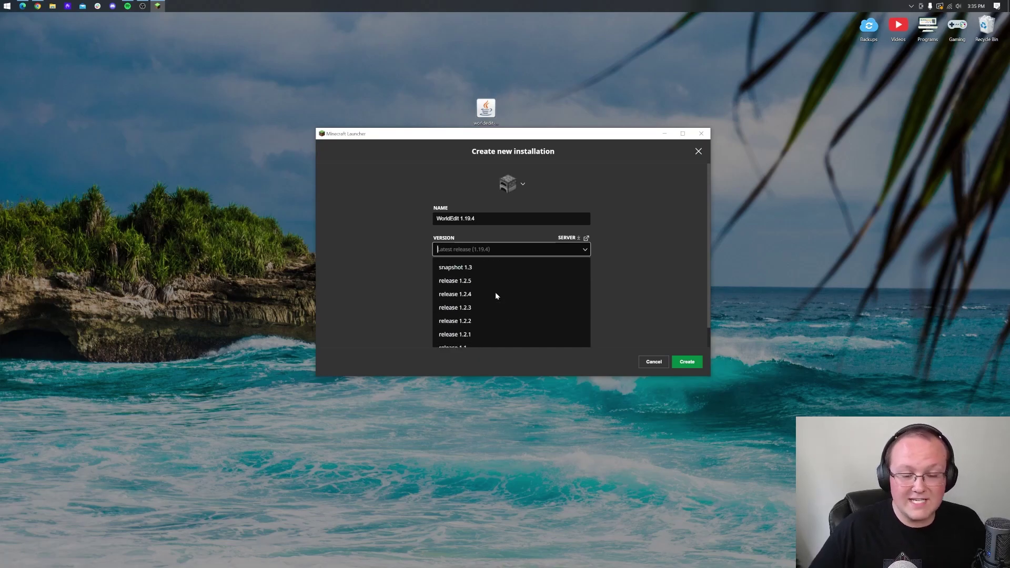
{"action": "scroll", "coordinate": [494, 292], "scroll_direction": "up", "scroll_amount": 5}
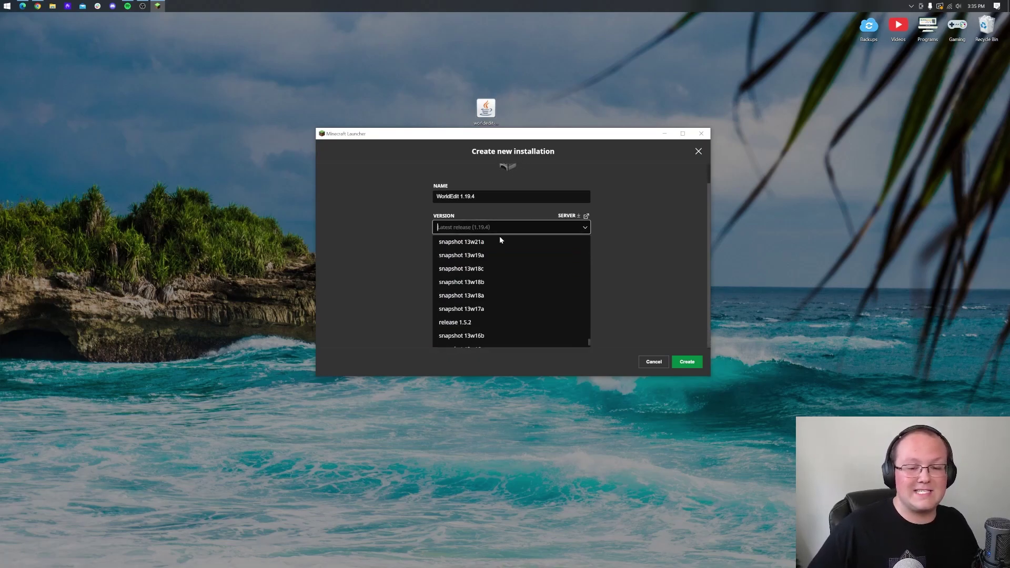
{"action": "scroll", "coordinate": [504, 247], "scroll_direction": "up", "scroll_amount": 20}
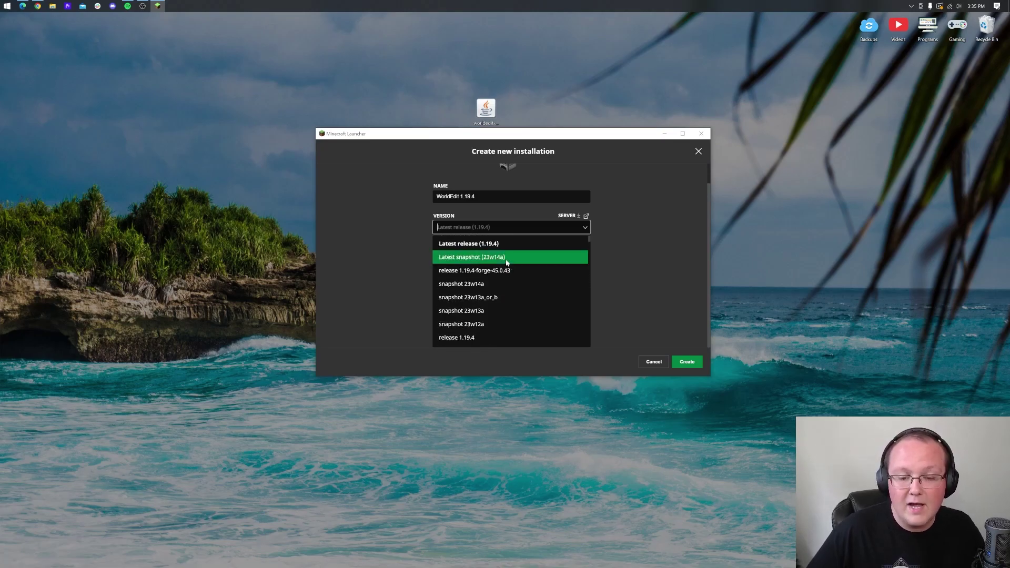
{"action": "left_click", "coordinate": [492, 292]}
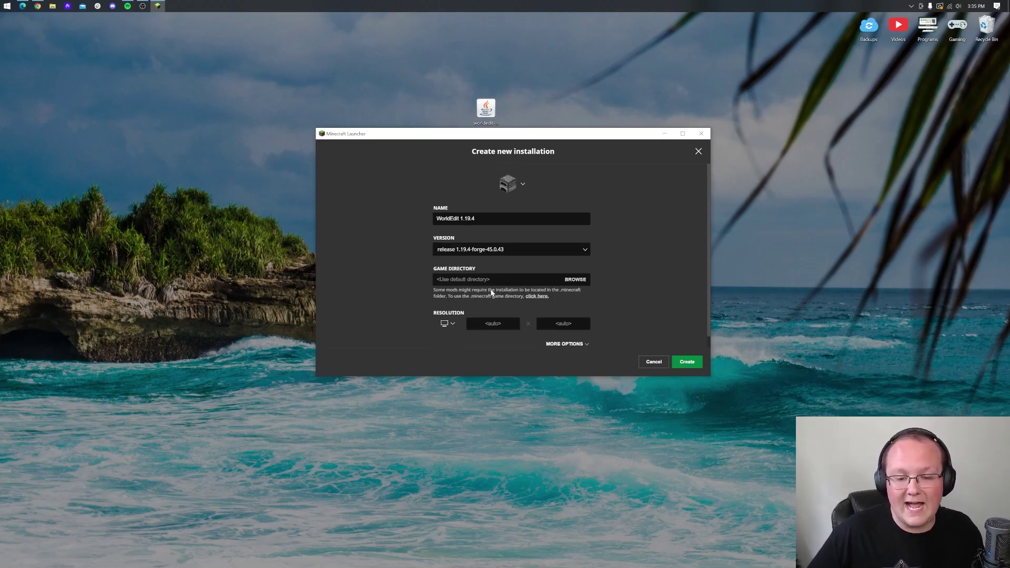
Step: Set the new installation's resolution to 1920 × 1080 and create it
{"action": "left_click", "coordinate": [447, 323]}
{"action": "left_click", "coordinate": [447, 295]}
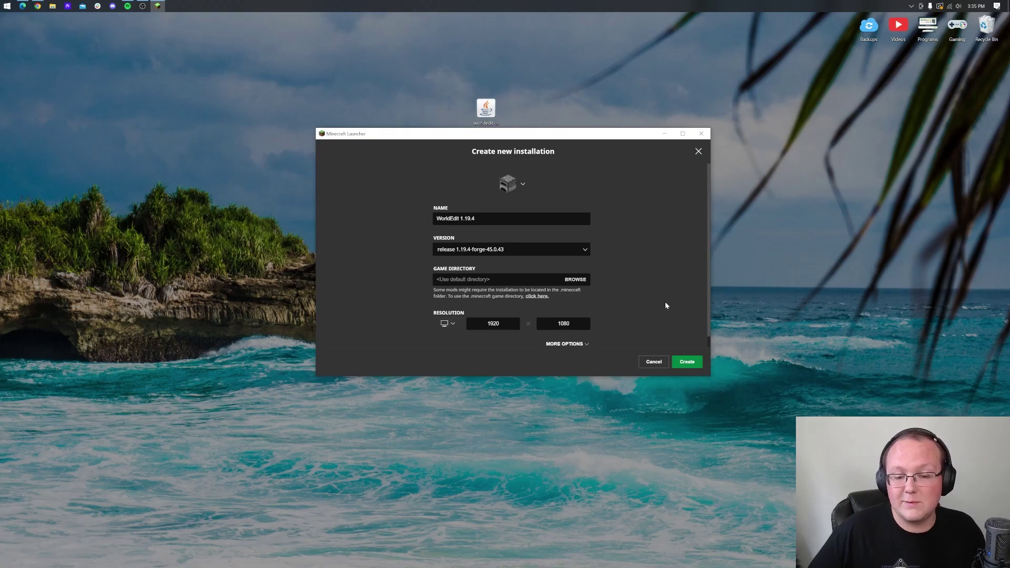
{"action": "left_click", "coordinate": [682, 361]}
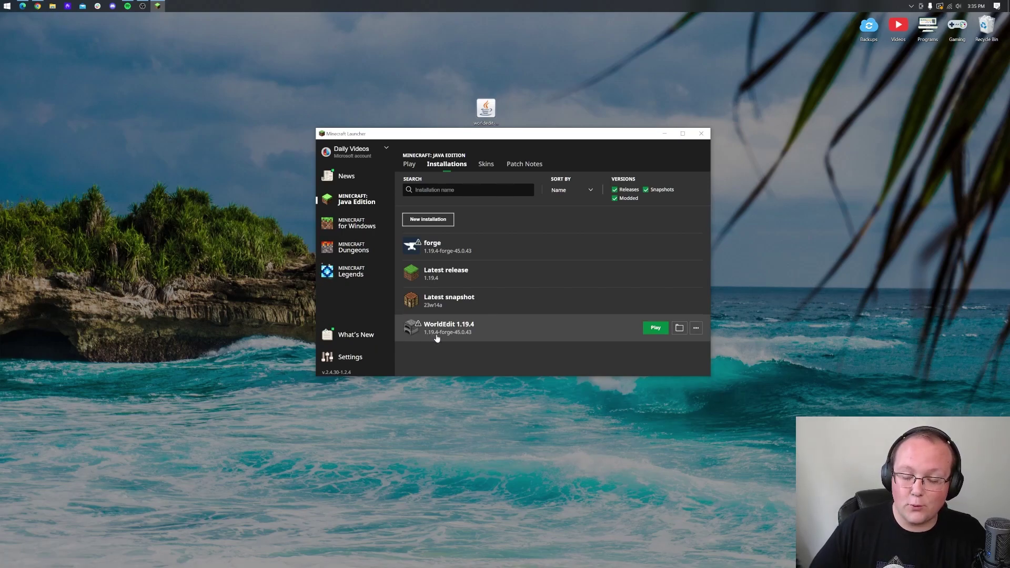
Step: Launch the WorldEdit 1.19.4 installation past the modified-installation warning and open the mods folder from the game's mod list
{"action": "left_click", "coordinate": [655, 328]}
{"action": "left_click", "coordinate": [599, 301]}
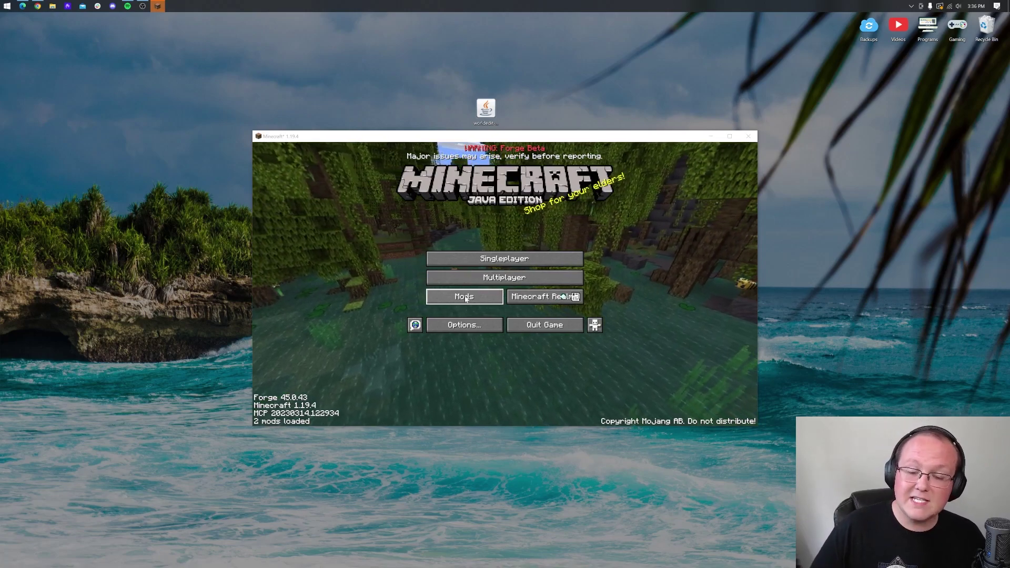
{"action": "left_click", "coordinate": [465, 295]}
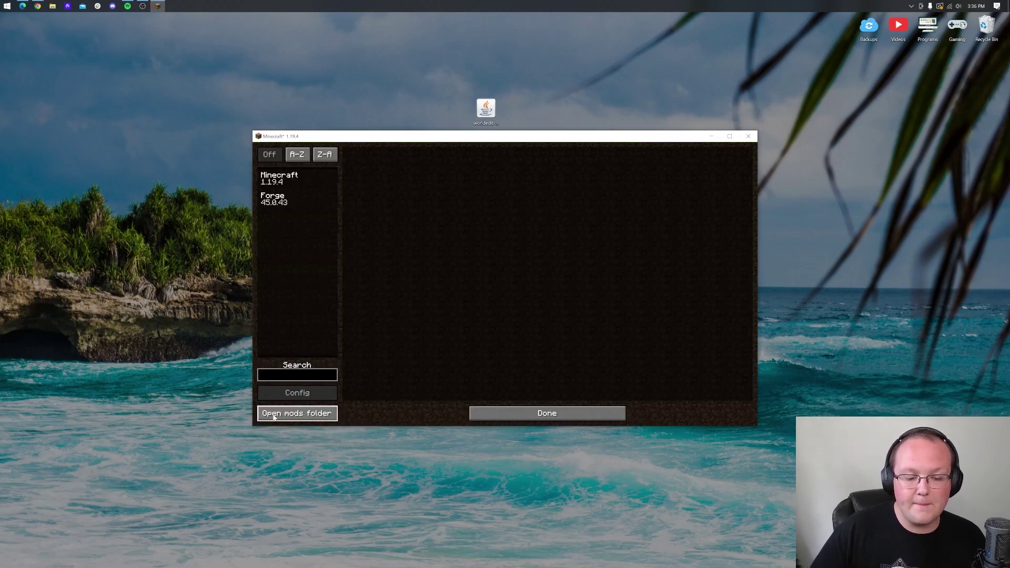
{"action": "left_click", "coordinate": [290, 414]}
Step: Move the worldedit-mod-7.2.14 file from the desktop into the .minecraft mods folder and close the folder window
{"action": "left_click_drag", "start_coordinate": [437, 169], "coordinate": [428, 139]}
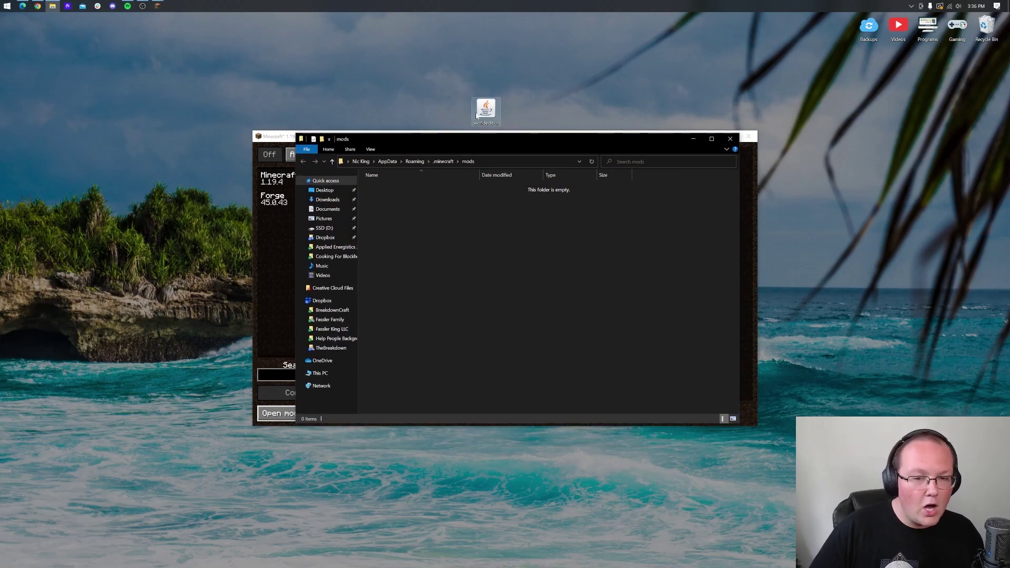
{"action": "left_click_drag", "start_coordinate": [485, 109], "coordinate": [498, 106]}
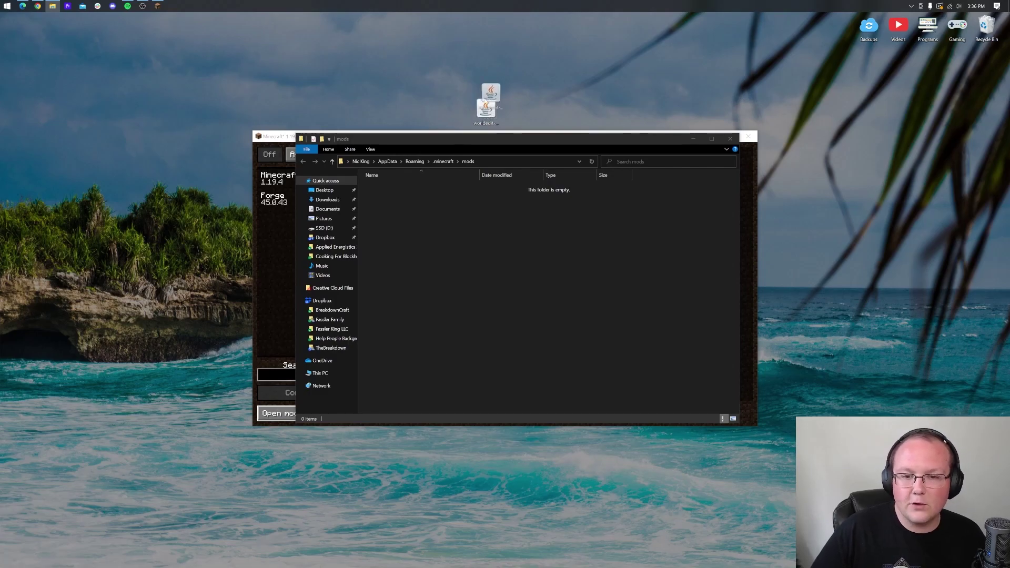
{"action": "left_click_drag", "start_coordinate": [536, 113], "coordinate": [465, 260]}
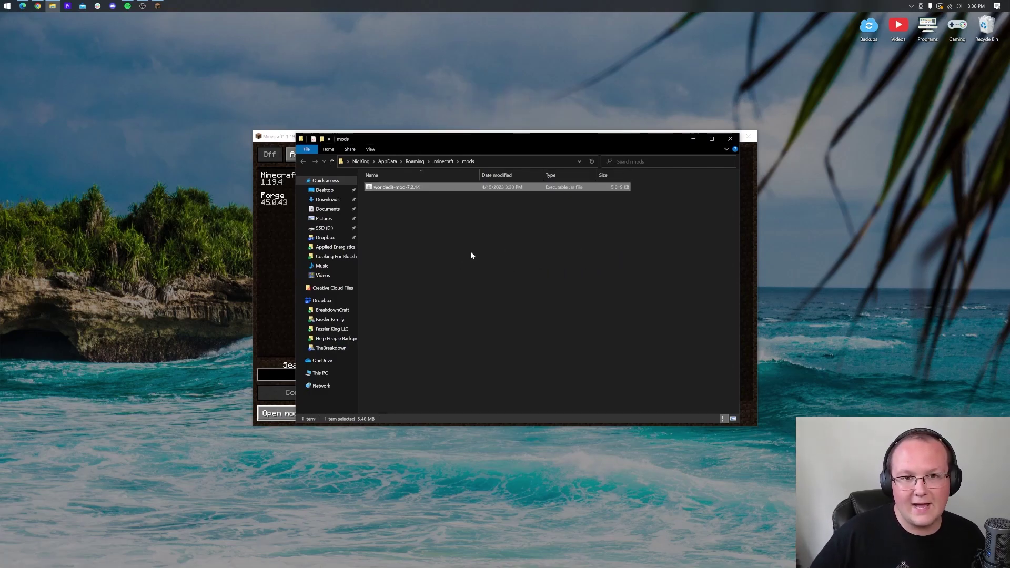
{"action": "left_click", "coordinate": [730, 139]}
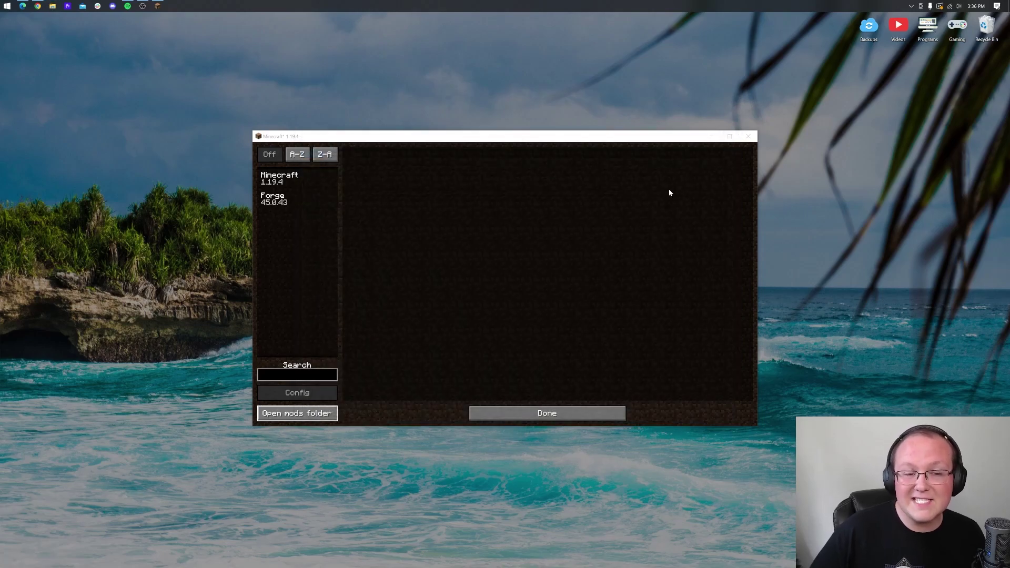
Step: Close Minecraft, reopen the Minecraft Launcher and launch the WorldEdit 1.19.4 installation, accepting the modified-installation warning
{"action": "left_click", "coordinate": [746, 137]}
{"action": "left_click", "coordinate": [1, 4]}
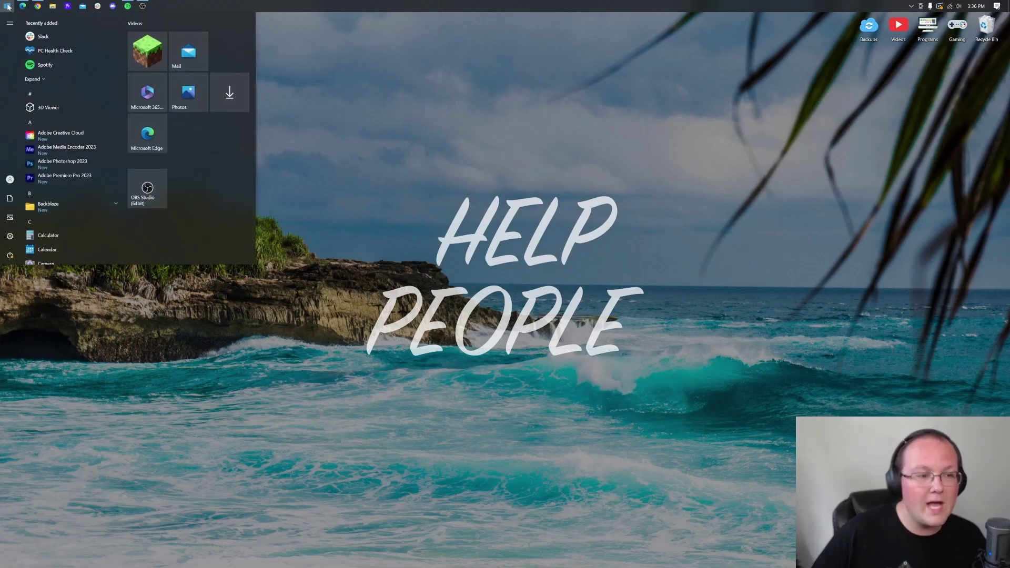
{"action": "key", "text": "super"}
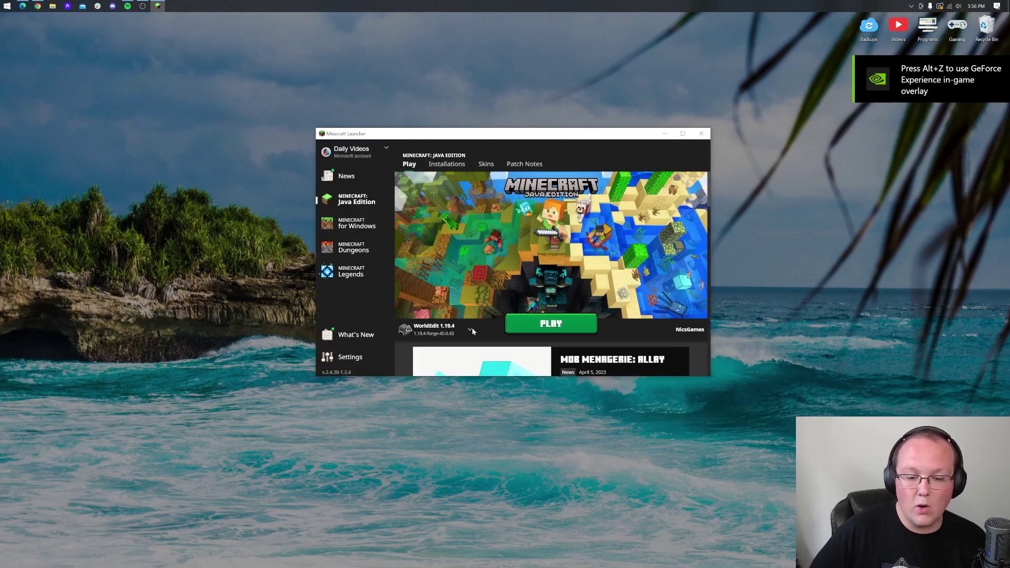
{"action": "left_click", "coordinate": [550, 324]}
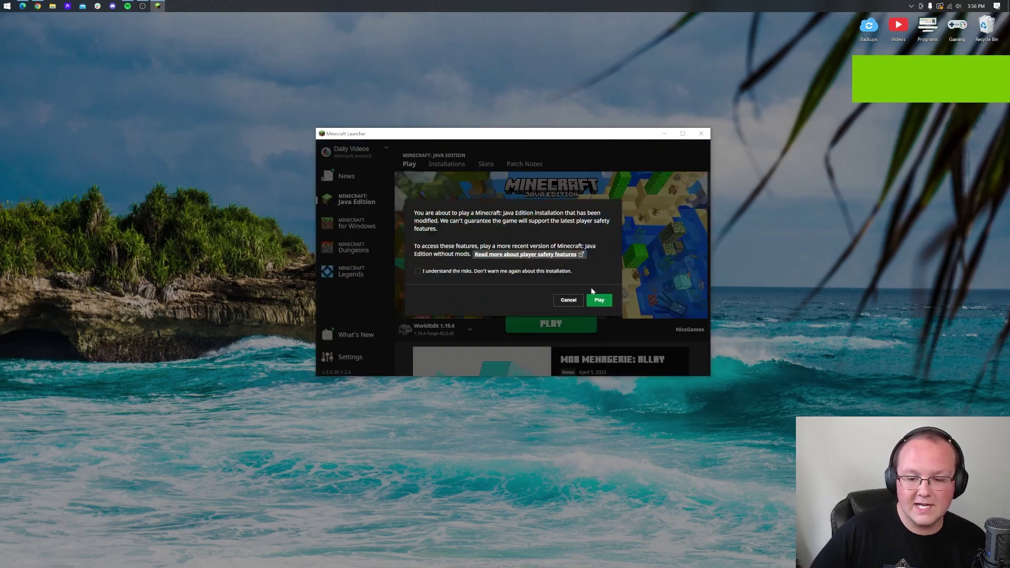
{"action": "left_click", "coordinate": [597, 301]}
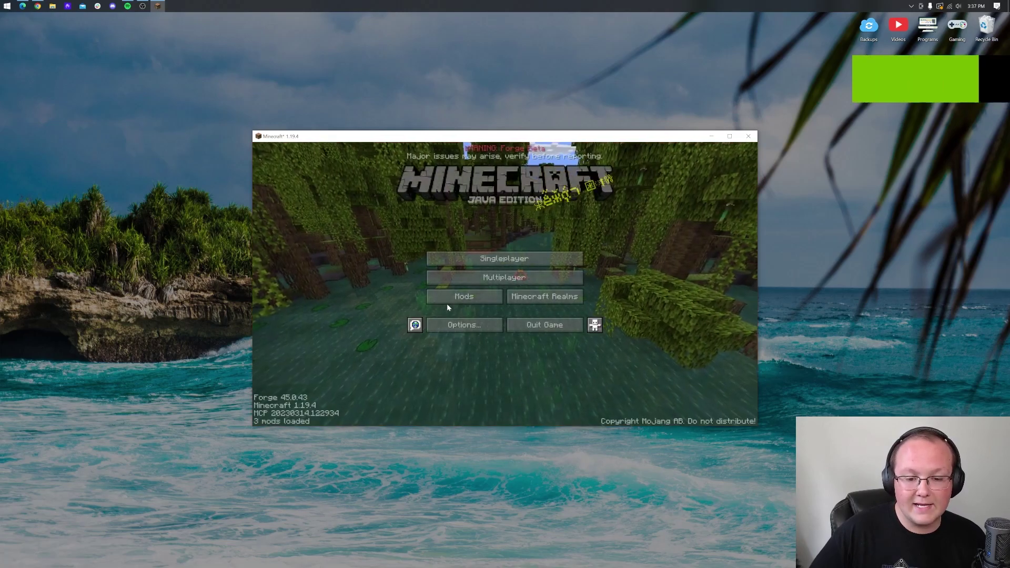
Step: Check the WorldEdit entry in the game's mod list and return to the title screen
{"action": "left_click", "coordinate": [449, 302]}
{"action": "left_click", "coordinate": [293, 219]}
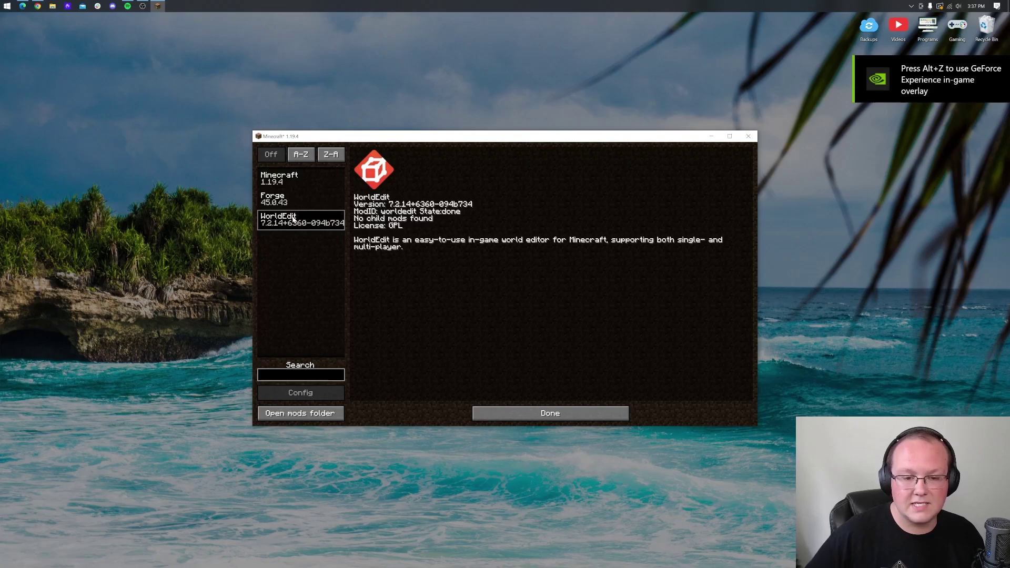
{"action": "left_click", "coordinate": [588, 409]}
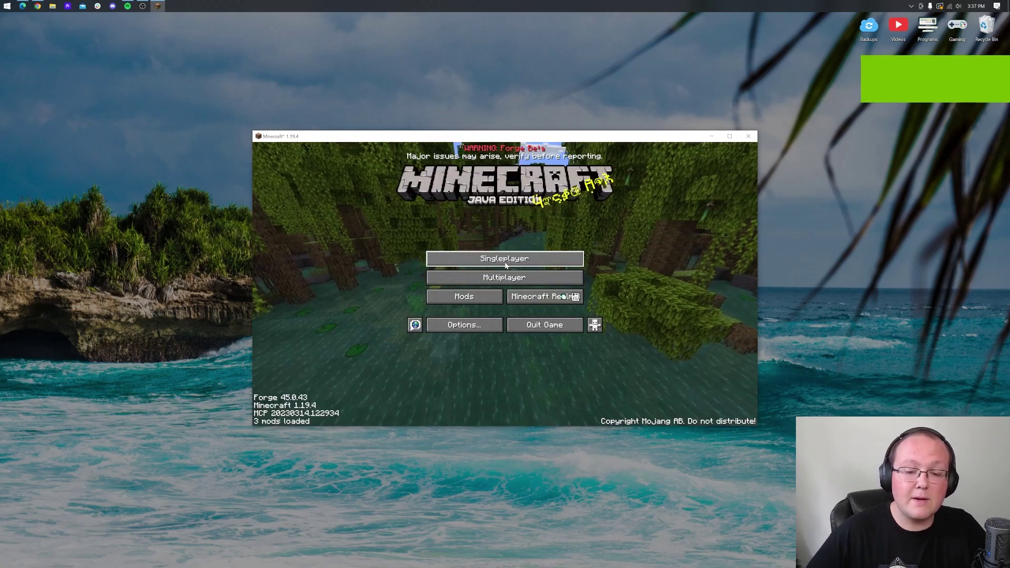
Step: Delete the single-player world "2023 1.19.3 Mods"
{"action": "left_click", "coordinate": [505, 266]}
{"action": "left_click", "coordinate": [478, 195]}
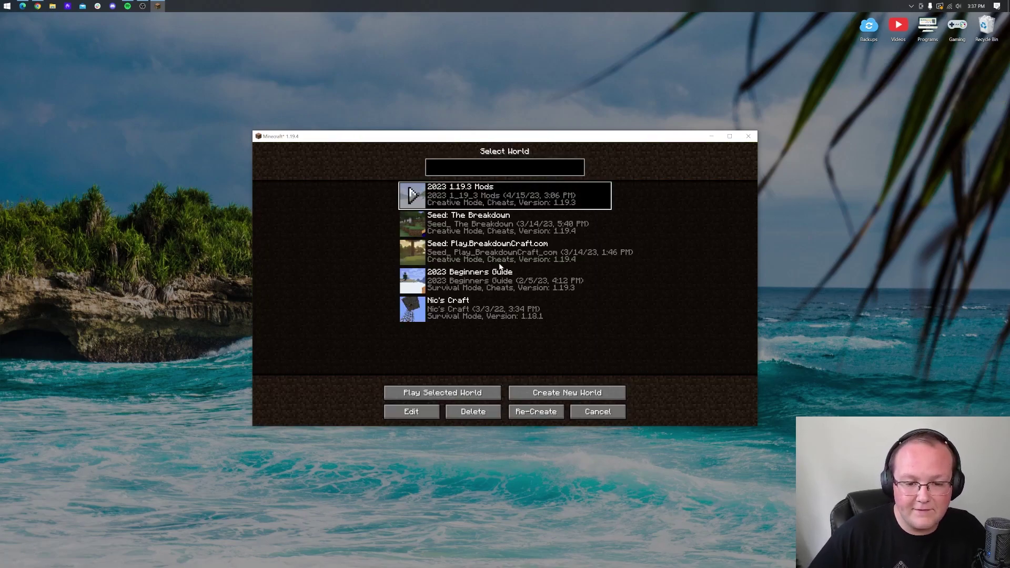
{"action": "left_click", "coordinate": [485, 412]}
{"action": "left_click", "coordinate": [438, 277]}
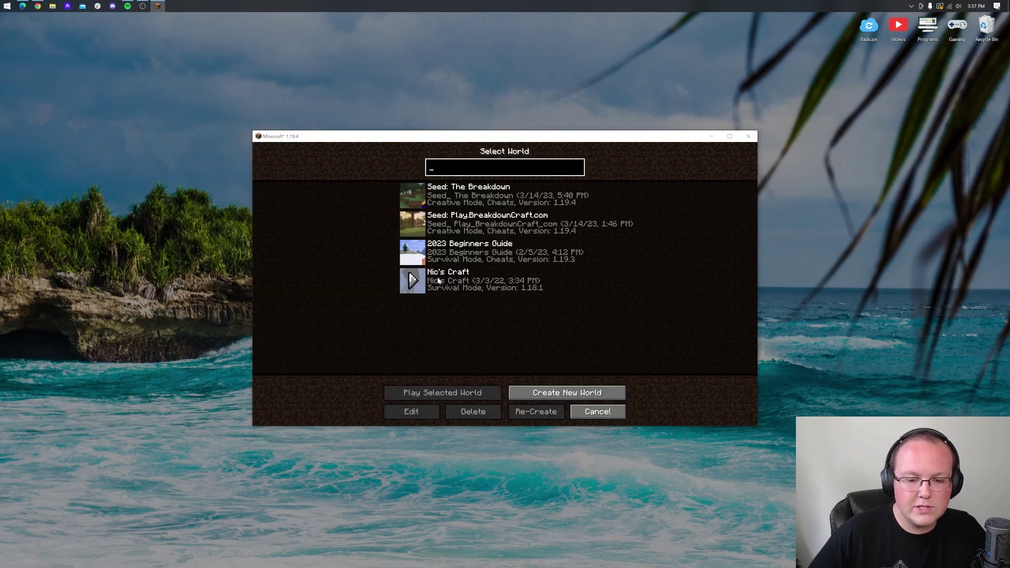
Step: Open the world "Seed: Play.BreakdownCraft.com" and run the //wand command to get the WorldEdit selection axe
{"action": "double_click", "coordinate": [465, 219]}
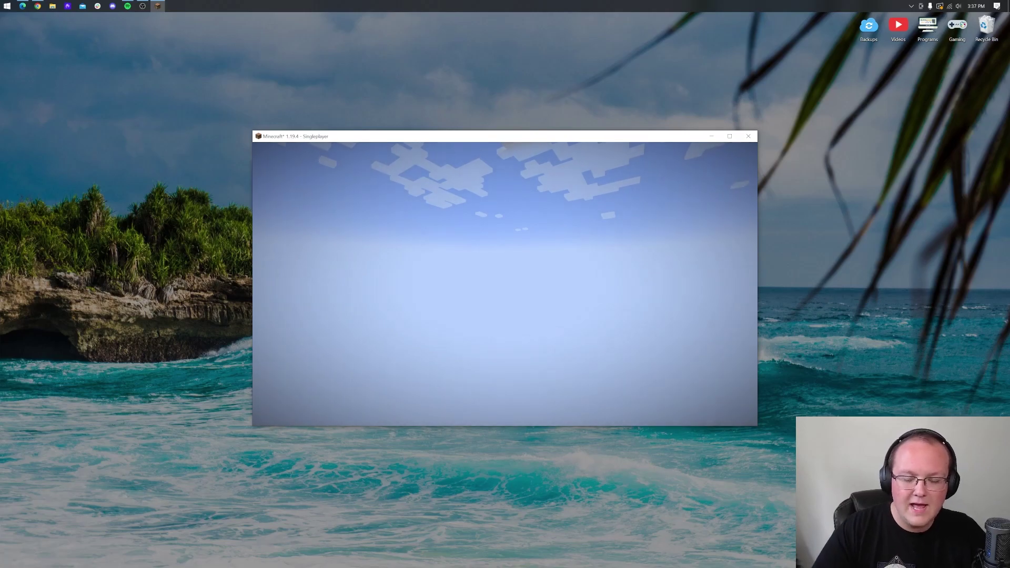
{"action": "type", "text": "//walls"}
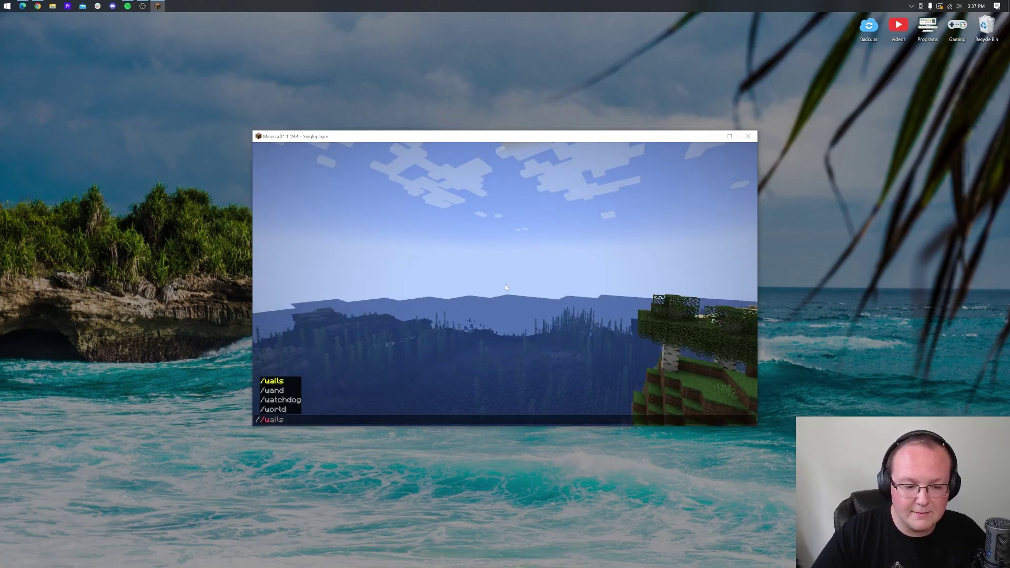
{"action": "key", "text": "Tab"}
{"action": "key", "text": "Return"}
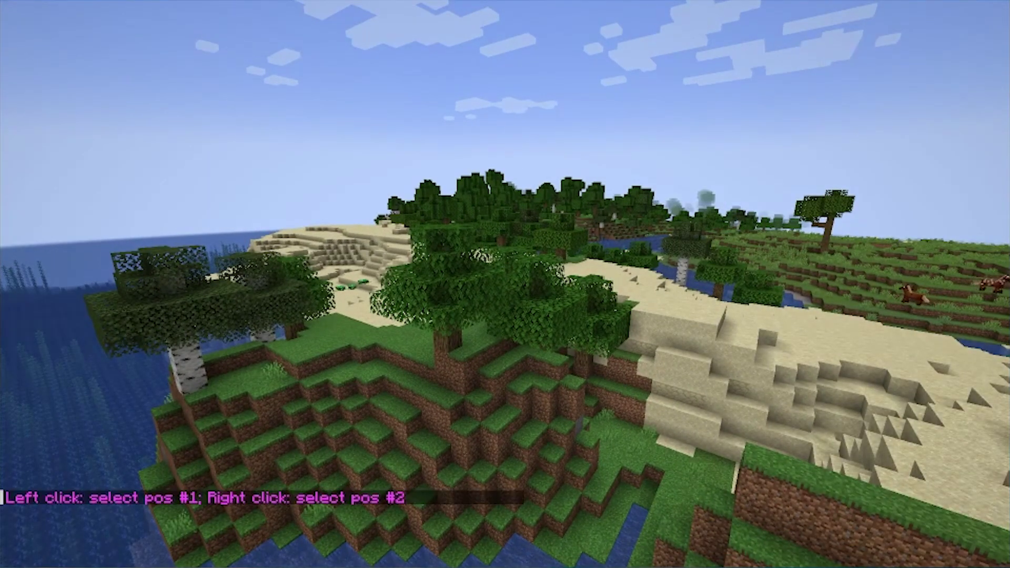
Step: Switch the game mode to Creative with the command /gamemode creative
{"action": "type", "text": "/ga"}
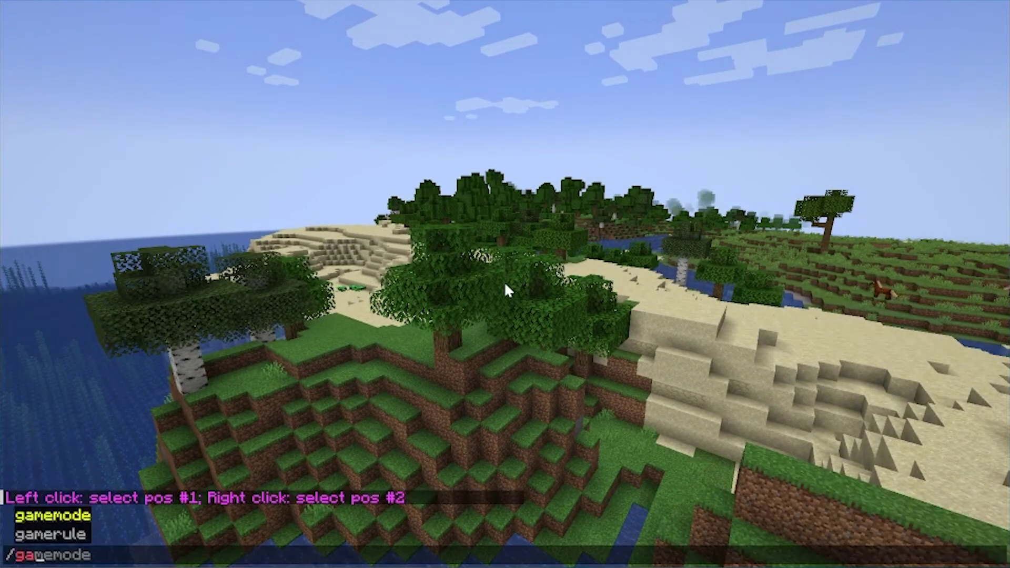
{"action": "type", "text": "me"}
{"action": "key", "text": "Tab"}
{"action": "type", "text": "creative"}
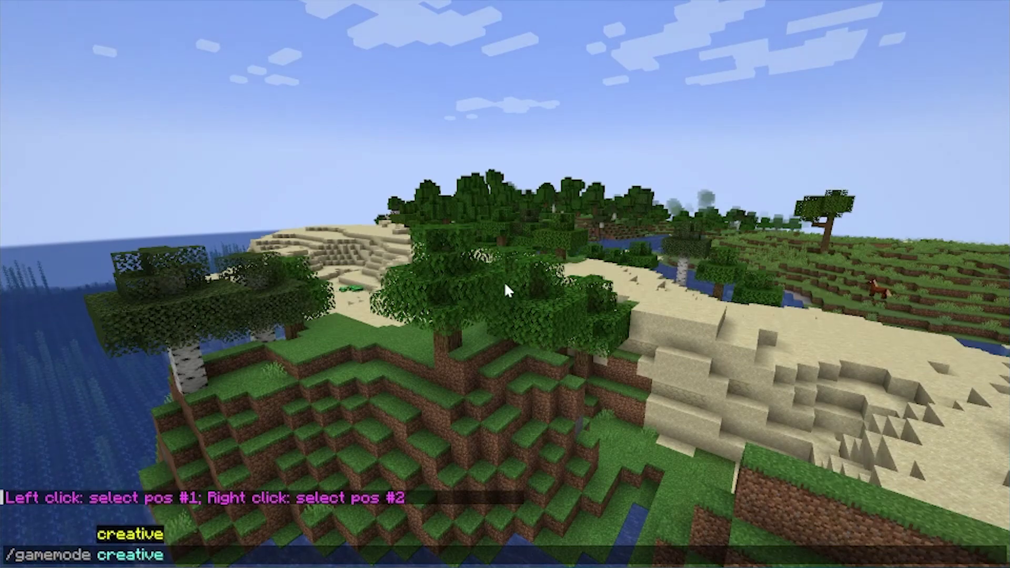
{"action": "key", "text": "Return"}
Step: Clear all items from the hotbar in the creative inventory and get a fresh selection axe with //wand
{"action": "scroll", "coordinate": [505, 284], "scroll_direction": "down", "scroll_amount": 4}
{"action": "scroll", "coordinate": [505, 284], "scroll_direction": "down", "scroll_amount": 1}
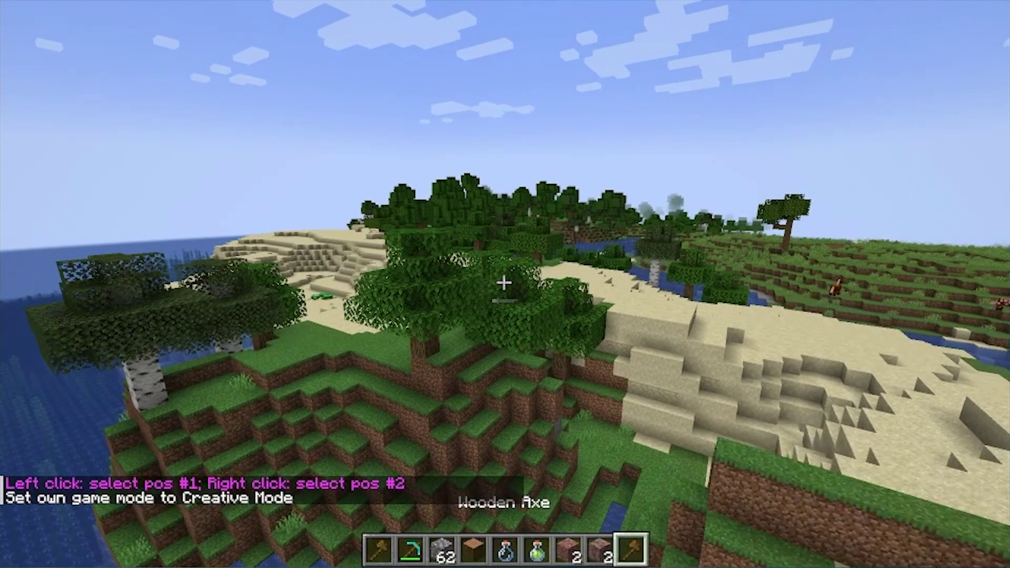
{"action": "key", "text": "e"}
{"action": "left_click", "coordinate": [604, 365], "text": "shift"}
{"action": "left_click", "coordinate": [576, 365], "text": "shift"}
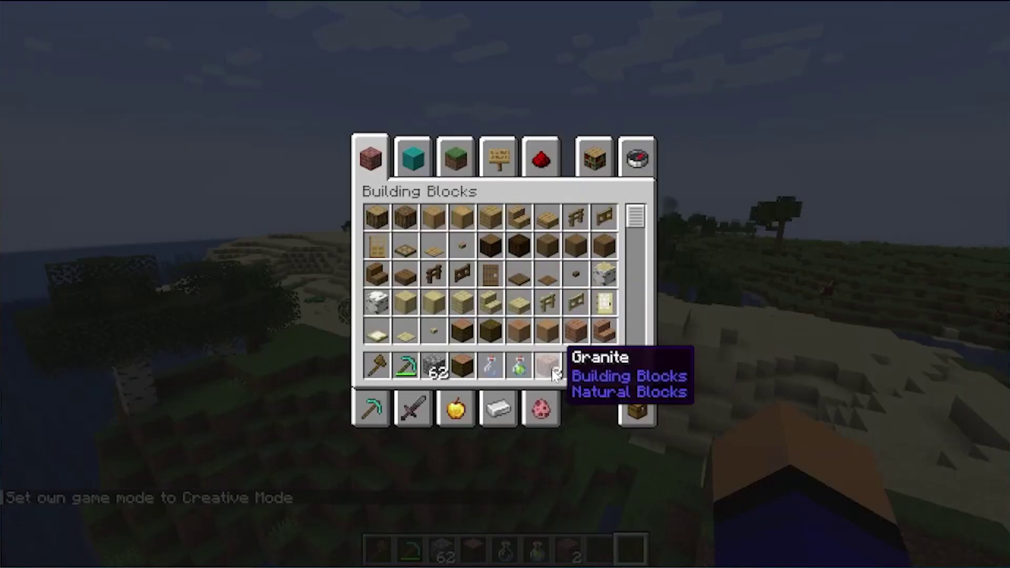
{"action": "left_click", "coordinate": [548, 365], "text": "shift"}
{"action": "left_click", "coordinate": [519, 366], "text": "shift"}
{"action": "left_click", "coordinate": [490, 365], "text": "shift"}
{"action": "left_click", "coordinate": [462, 365], "text": "shift"}
{"action": "left_click", "coordinate": [434, 366], "text": "shift"}
{"action": "left_click", "coordinate": [405, 366], "text": "shift"}
{"action": "left_click", "coordinate": [377, 365], "text": "shift"}
{"action": "key", "text": "e"}
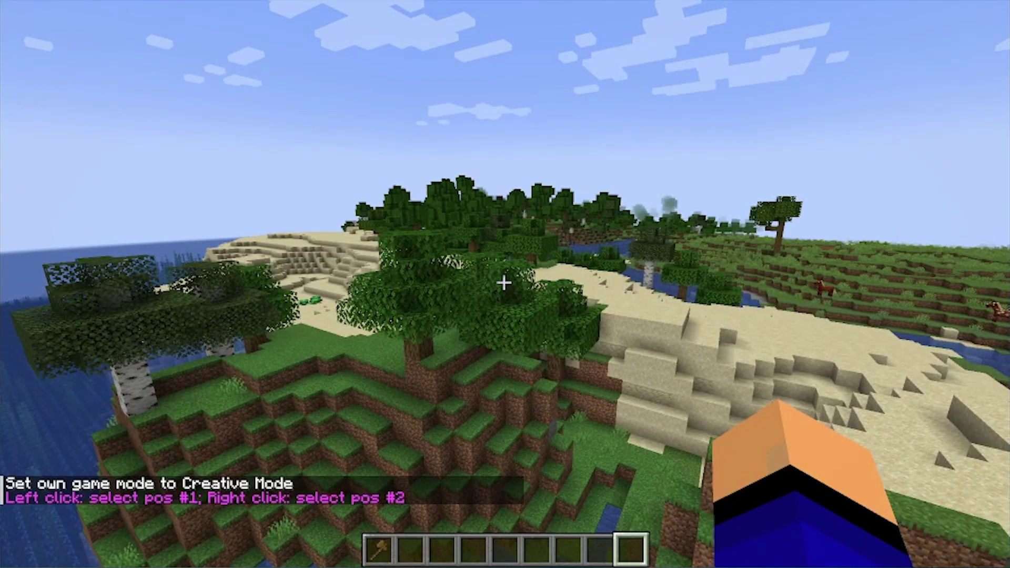
Step: With the wooden axe, set the first position on the sand at (103, 70, -1212) and the second on the grass at (132, 64, -1180)
{"action": "scroll", "coordinate": [504, 283], "scroll_direction": "down", "scroll_amount": 1}
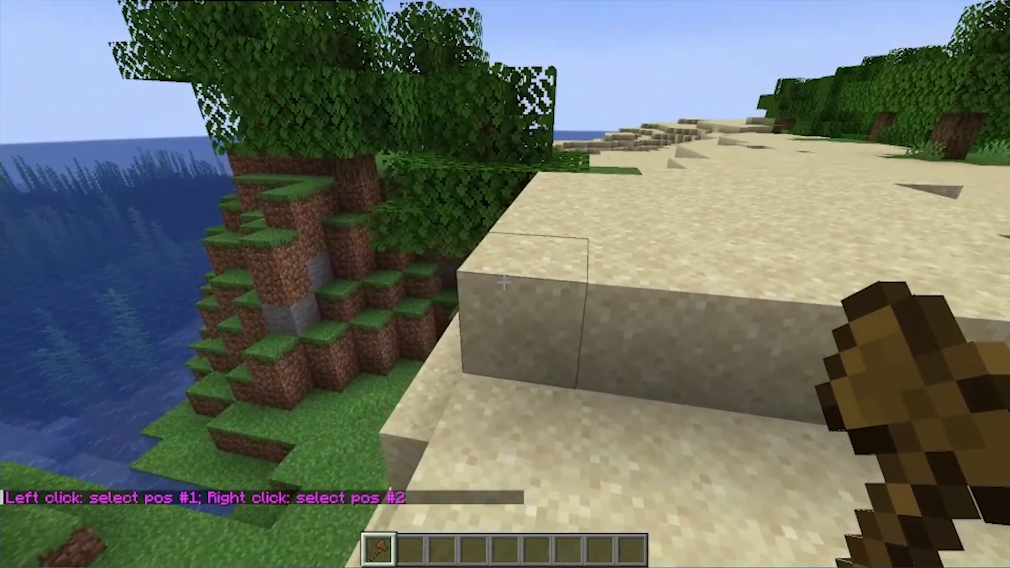
{"action": "left_click", "coordinate": [504, 283]}
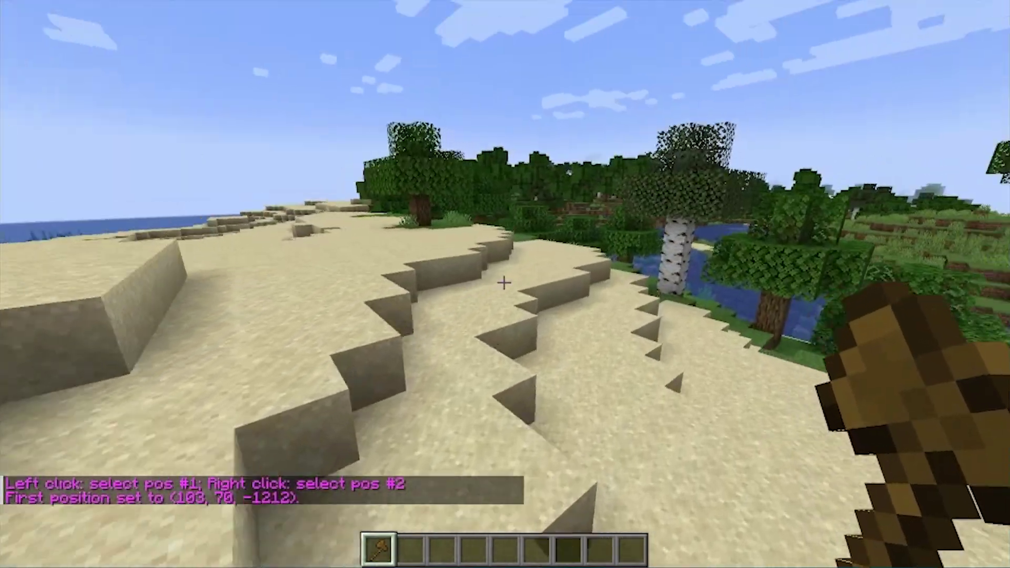
{"action": "key", "text": "w"}
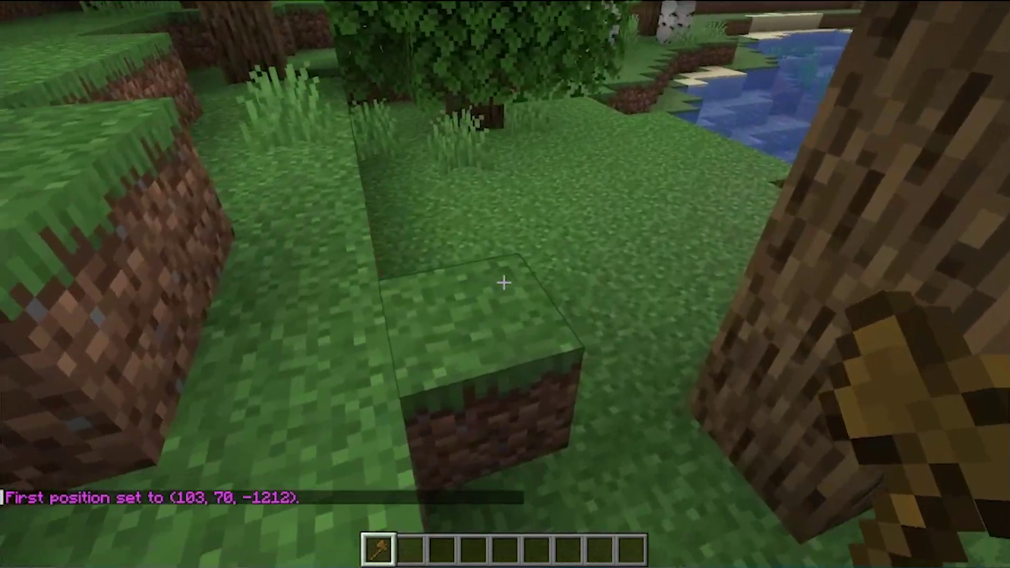
{"action": "right_click", "coordinate": [504, 283]}
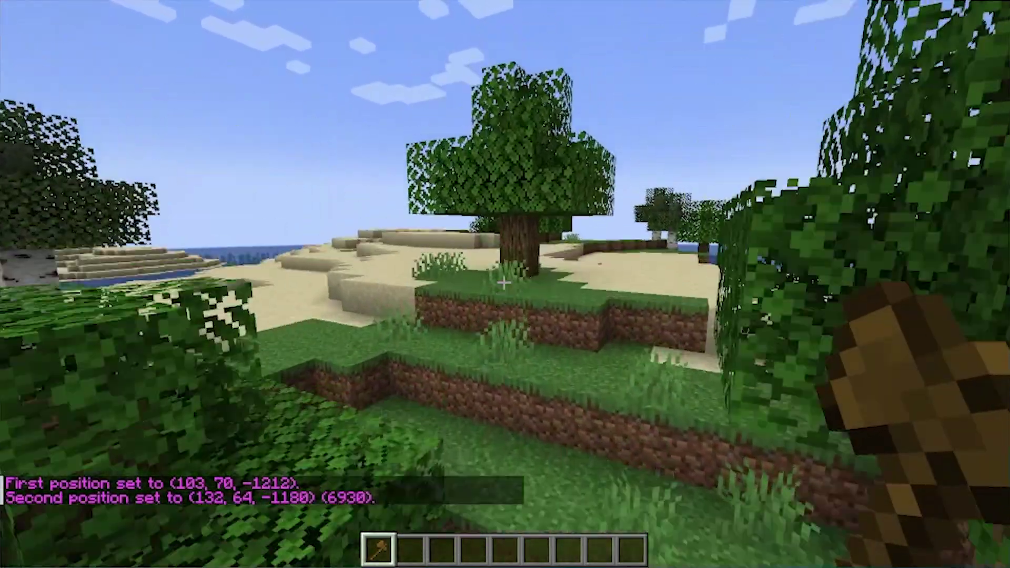
{"action": "key", "text": "a"}
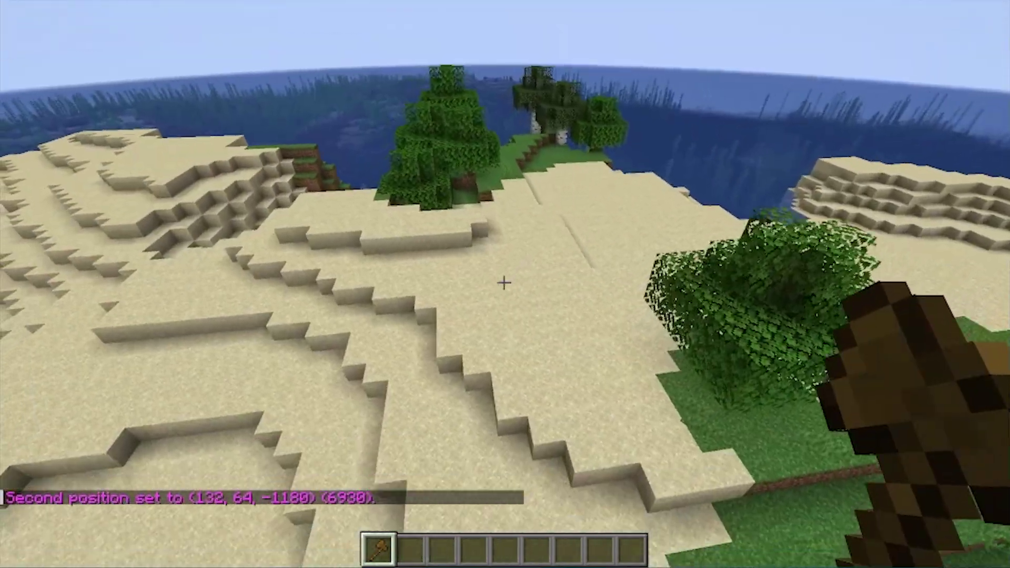
{"action": "key", "text": "a"}
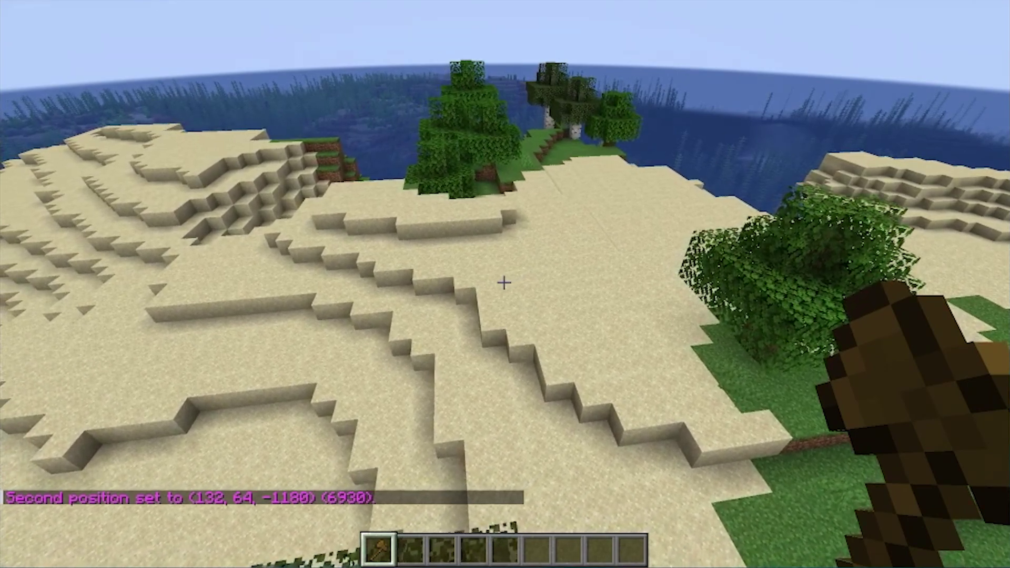
Step: Replace the sand in the selection with diamond blocks using //replace minecraft:sand minecraft:diamond_block
{"action": "key", "text": "slash"}
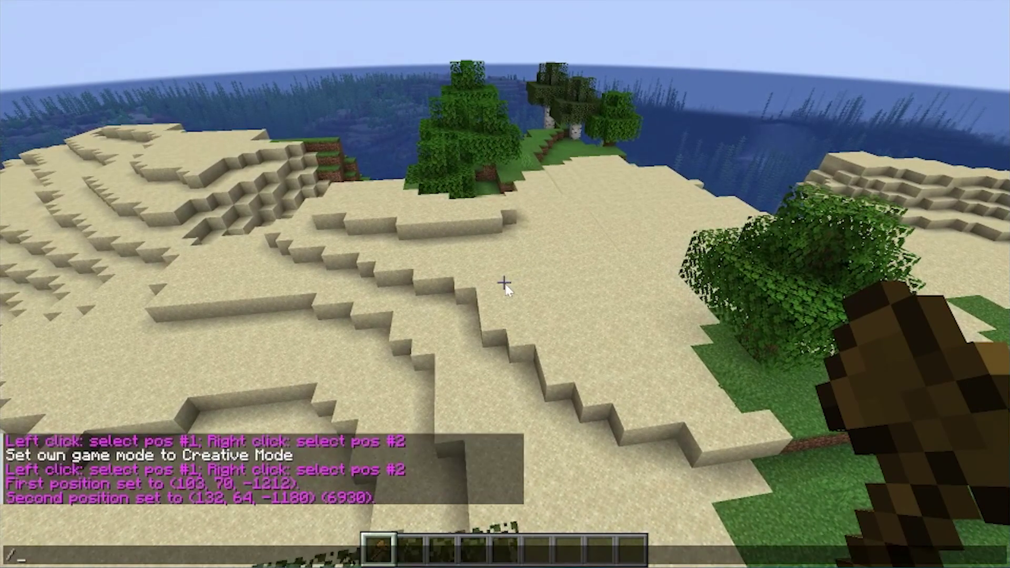
{"action": "type", "text": "replac"}
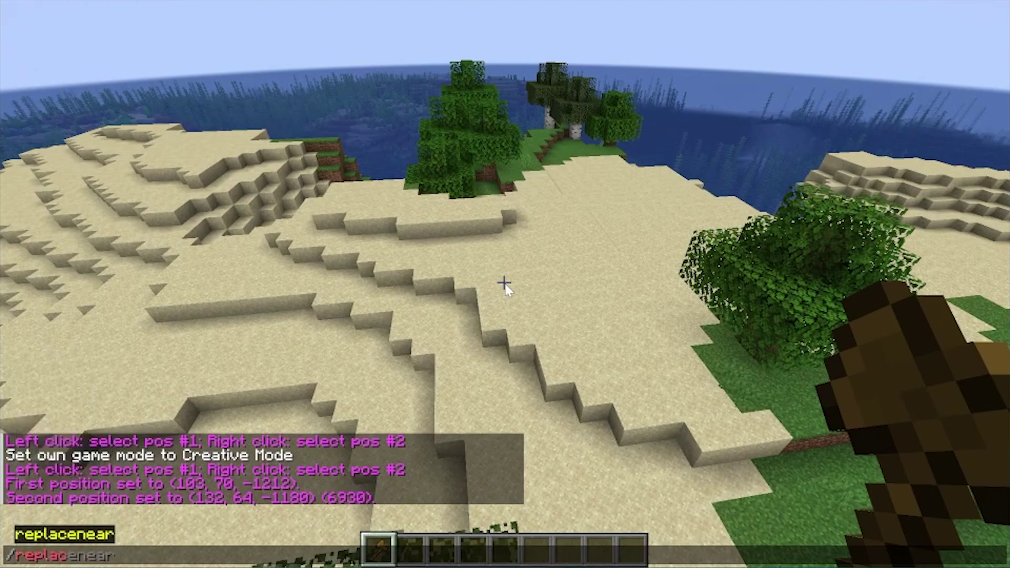
{"action": "type", "text": "e"}
{"action": "key", "text": "BackSpace"}
{"action": "key", "text": "BackSpace"}
{"action": "key", "text": "BackSpace"}
{"action": "key", "text": "BackSpace"}
{"action": "key", "text": "BackSpace"}
{"action": "key", "text": "BackSpace"}
{"action": "key", "text": "BackSpace"}
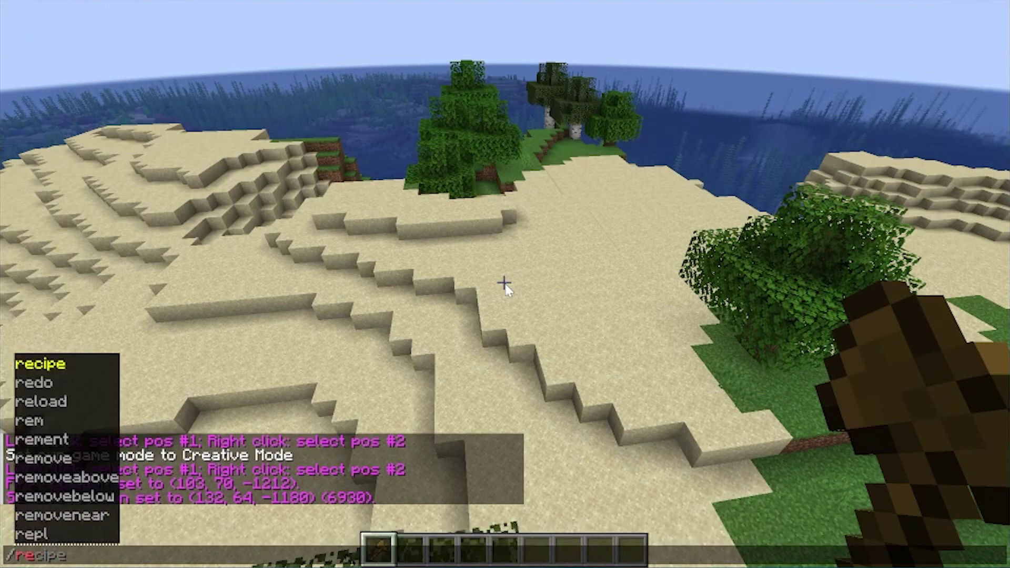
{"action": "type", "text": "/replace "}
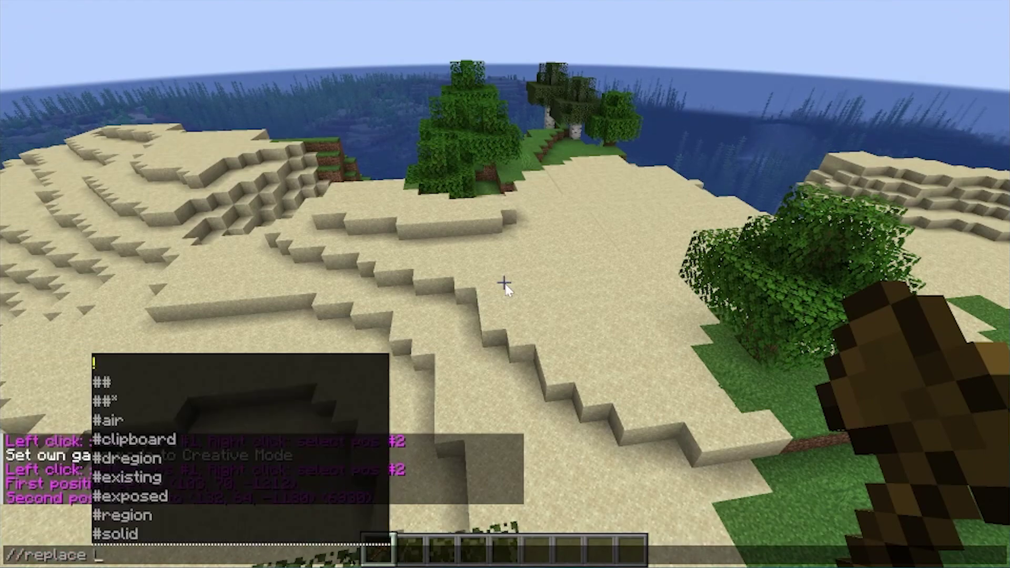
{"action": "type", "text": "minecraft:"}
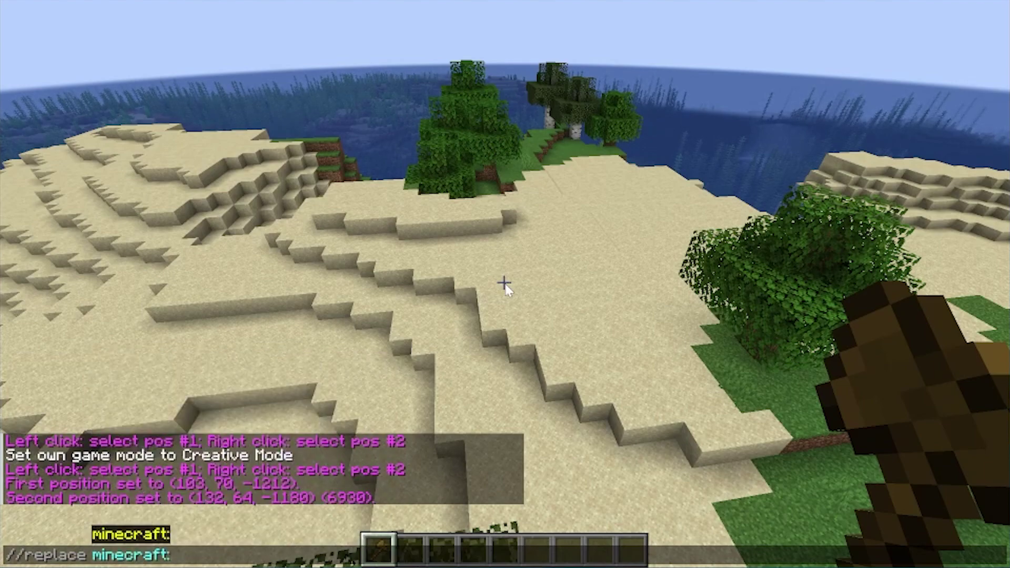
{"action": "type", "text": "sand "}
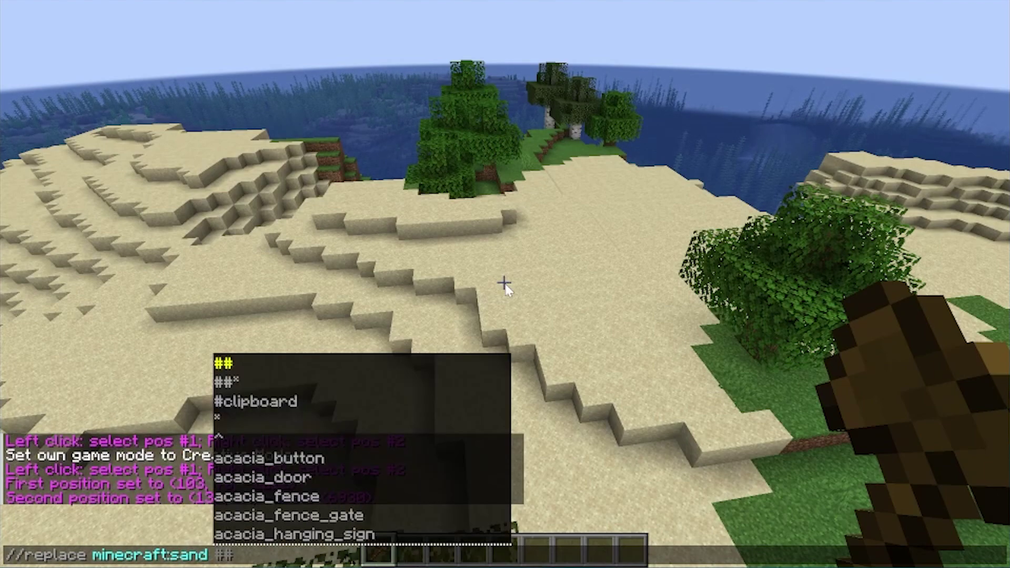
{"action": "type", "text": "minecraft:"}
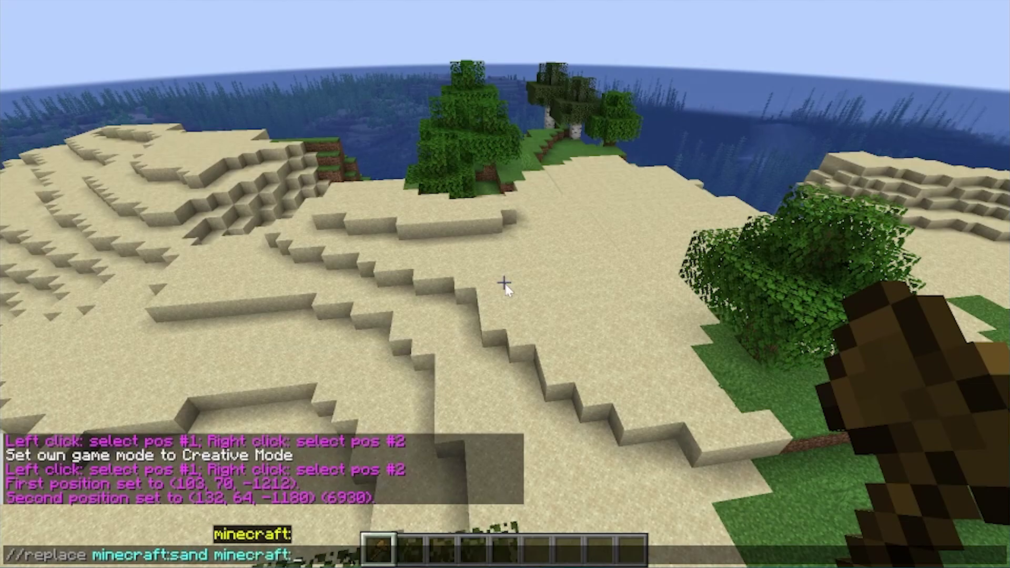
{"action": "type", "text": "diamond_block"}
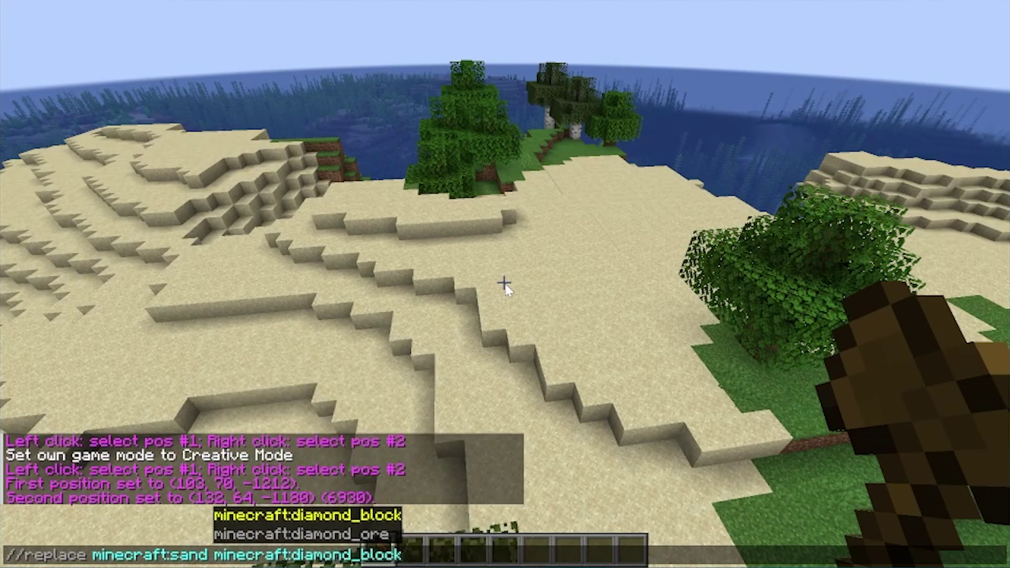
{"action": "key", "text": "Return"}
Step: Remove all blocks in the selected region with the //cut command
{"action": "key", "text": "a"}
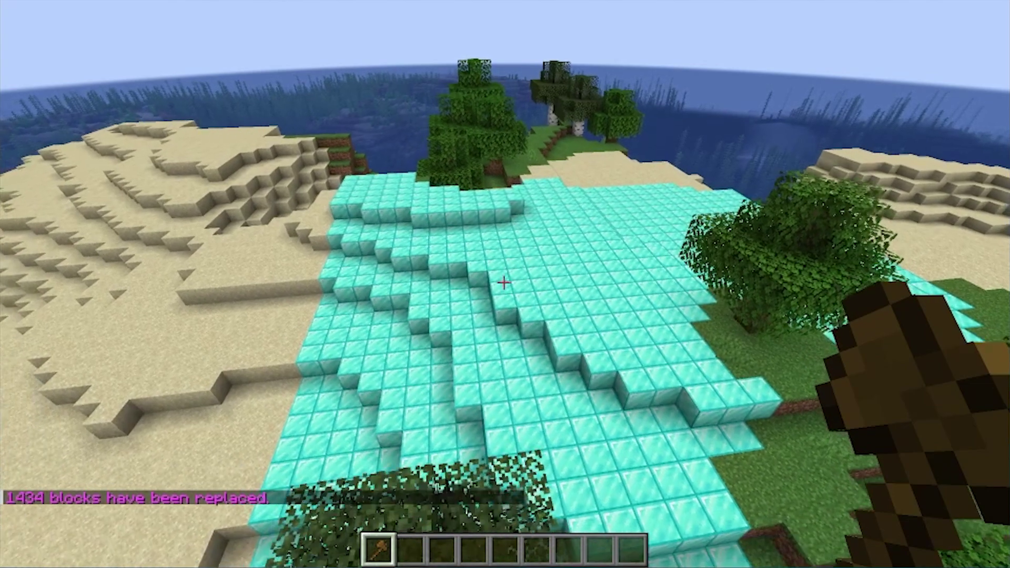
{"action": "key", "text": "a"}
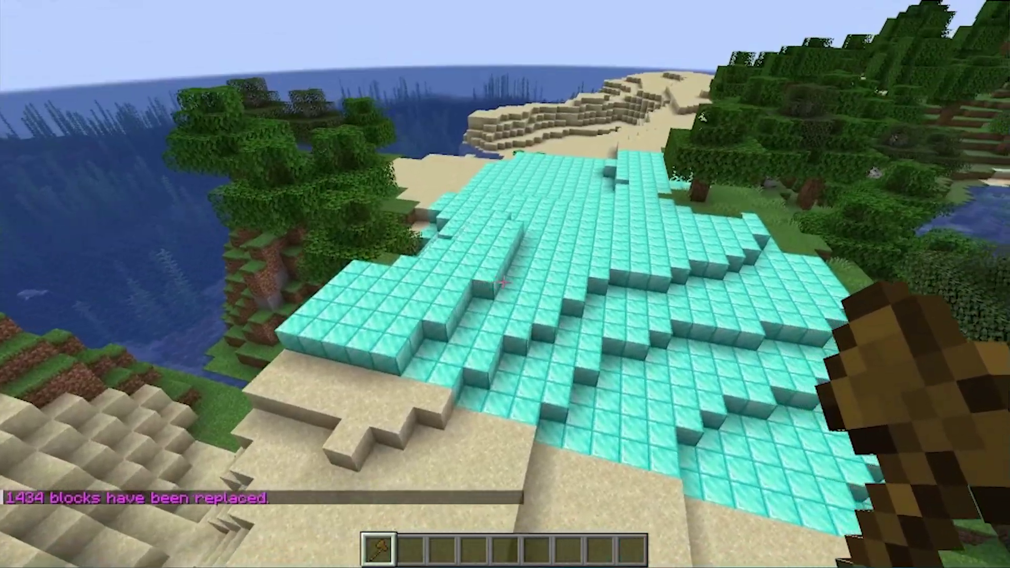
{"action": "key", "text": "slash"}
{"action": "type", "text": "/br"}
{"action": "key", "text": "BackSpace"}
{"action": "key", "text": "BackSpace"}
{"action": "type", "text": "cut"}
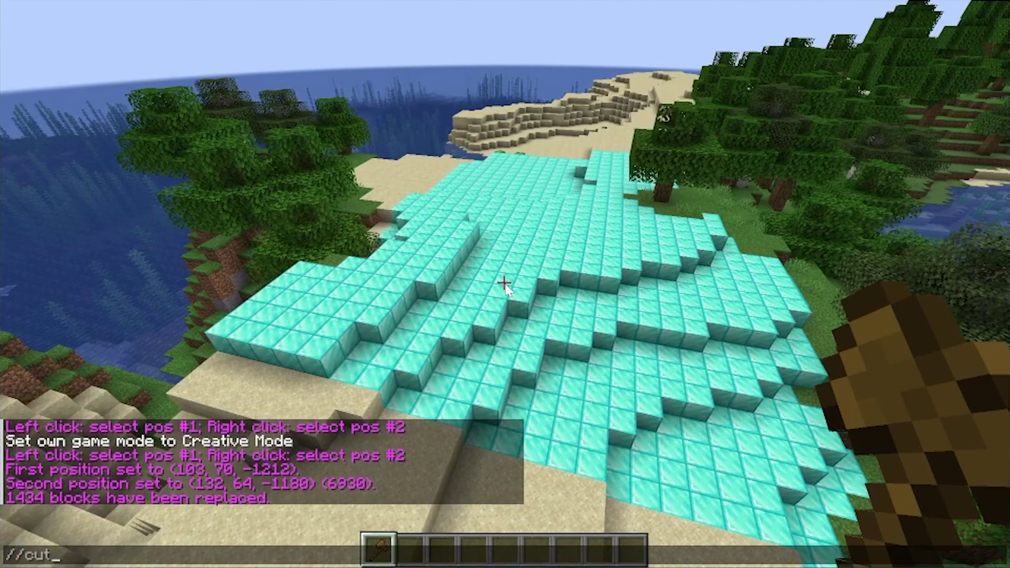
{"action": "key", "text": "Return"}
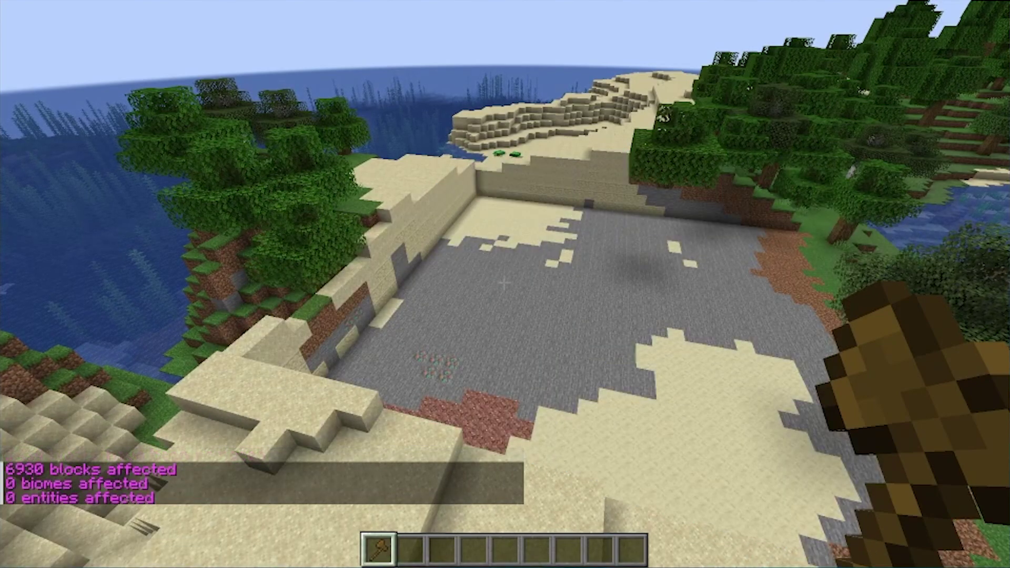
Step: Undo the cut of the selected region with //undo
{"action": "key", "text": "slash"}
{"action": "type", "text": "/undo"}
{"action": "key", "text": "Return"}
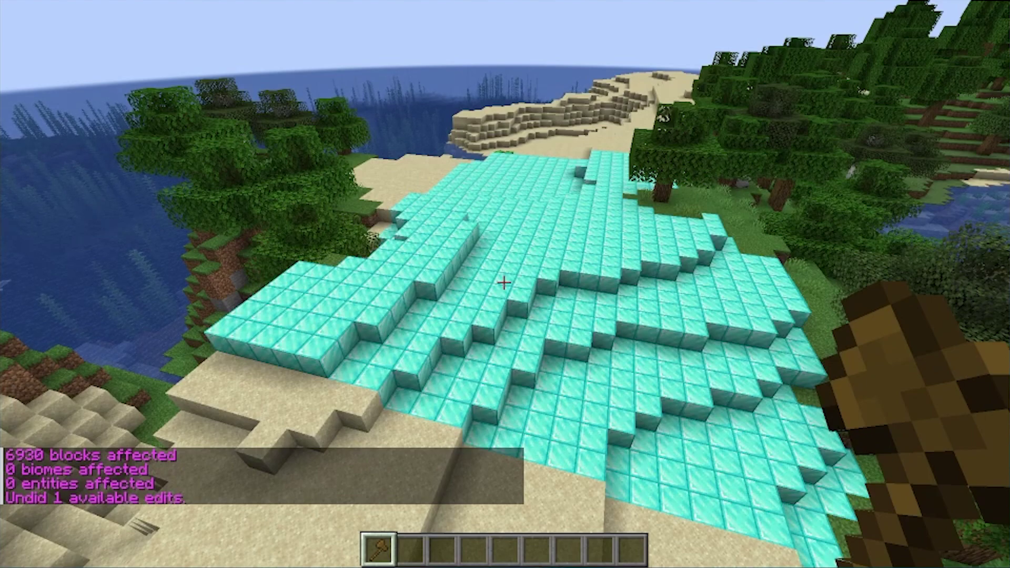
Step: Replace the diamond blocks in the selection with air using //replace minecraft:diamond_block minecraft:air
{"action": "key", "text": "slash"}
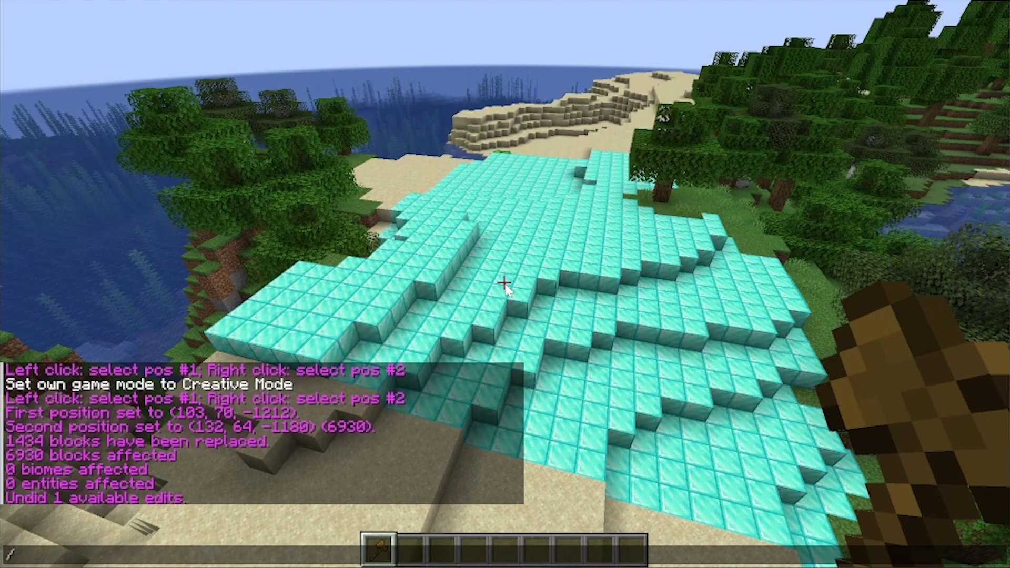
{"action": "type", "text": "/replacen"}
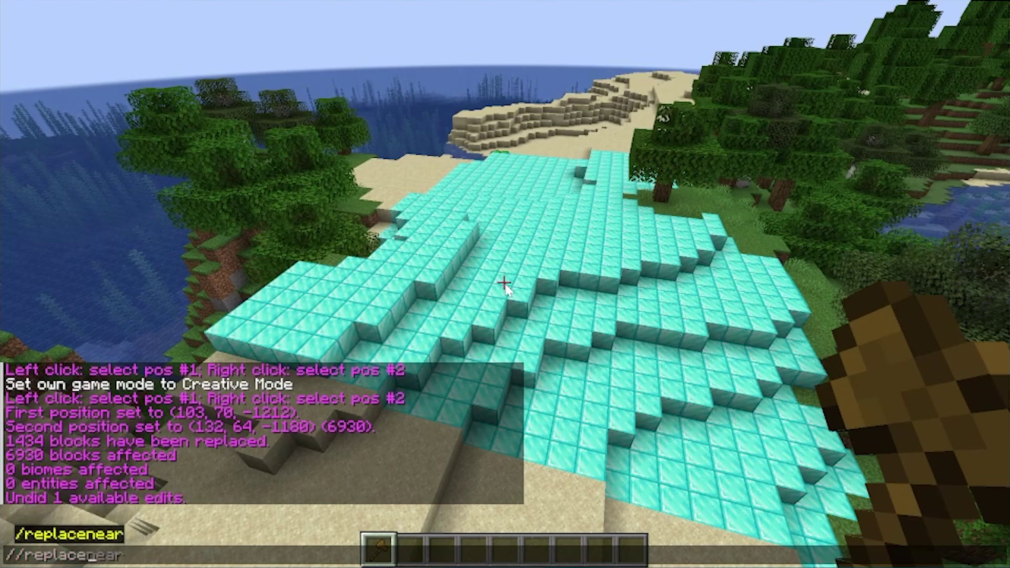
{"action": "key", "text": "BackSpace"}
{"action": "type", "text": "mine:"}
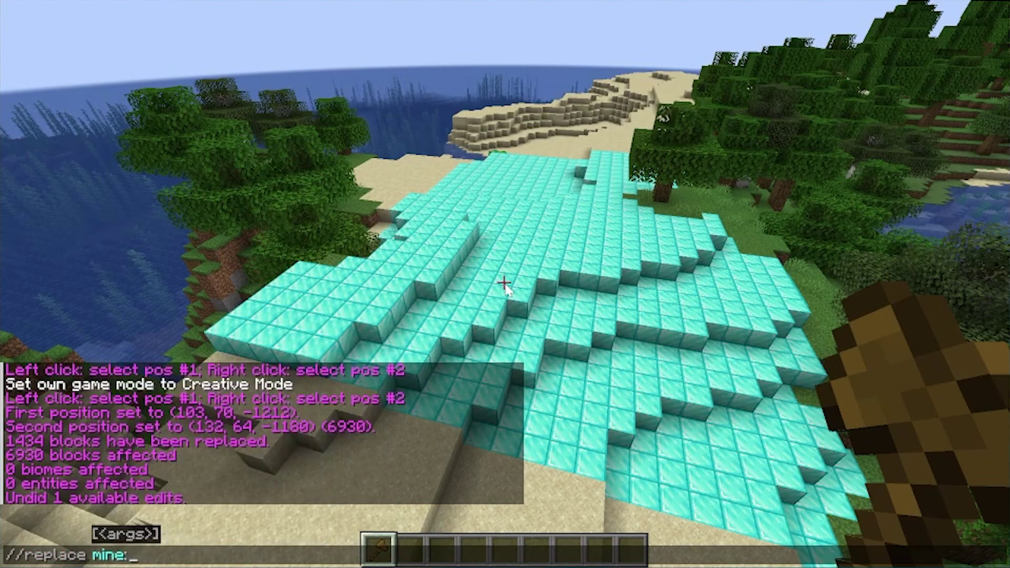
{"action": "key", "text": "BackSpace"}
{"action": "type", "text": "craft:"}
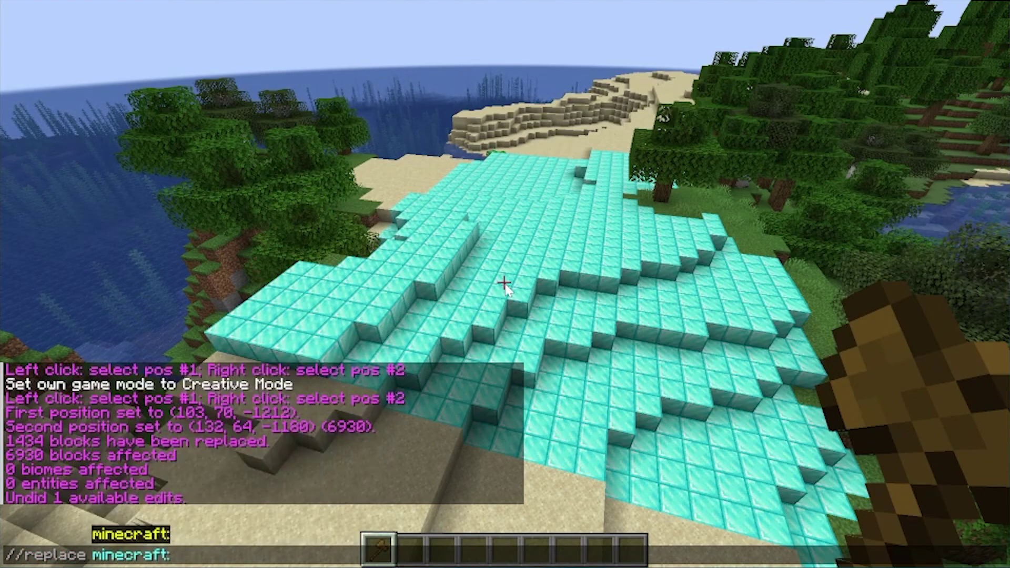
{"action": "type", "text": "di min"}
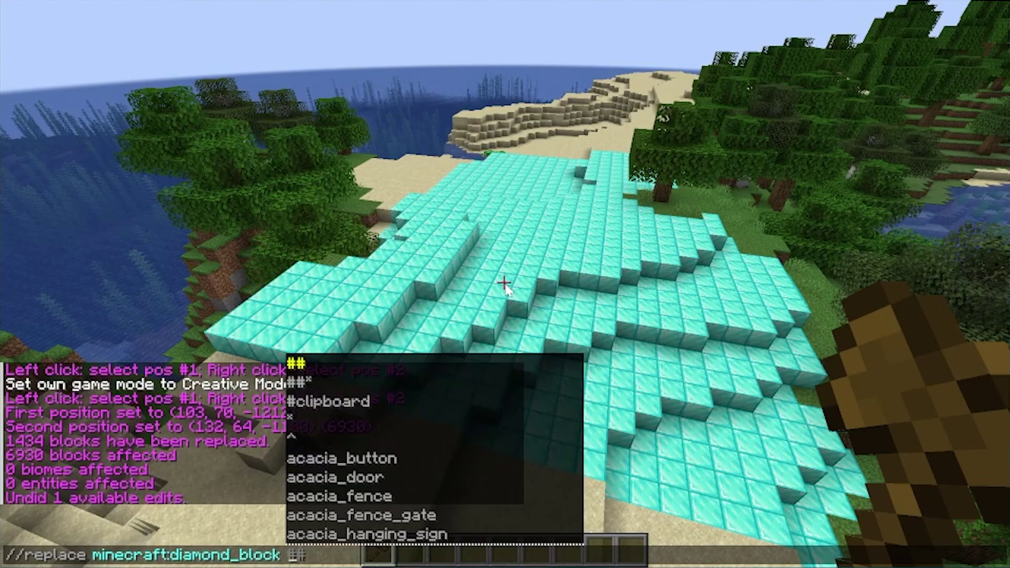
{"action": "type", "text": "air"}
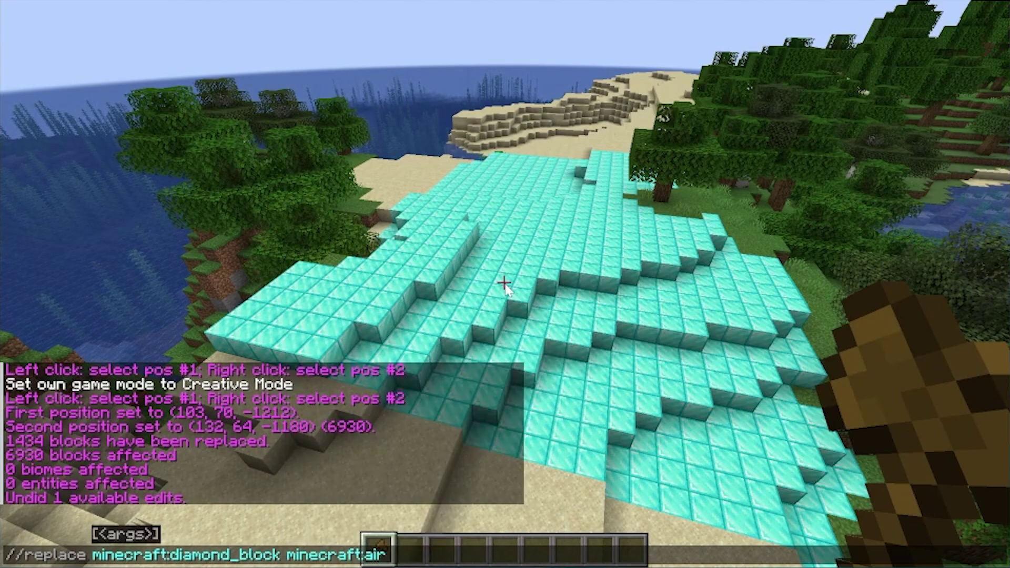
{"action": "key", "text": "Return"}
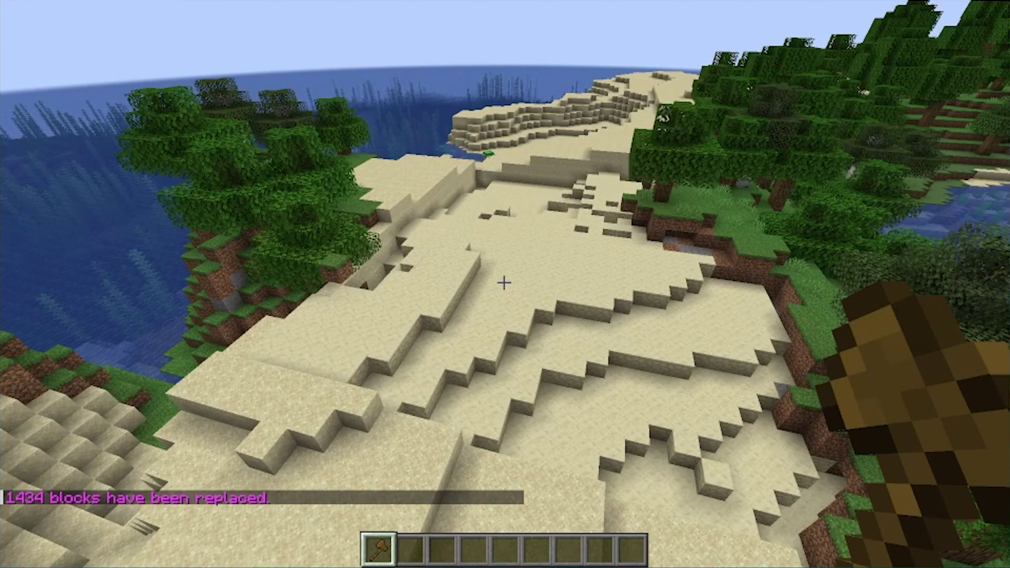
Step: Cut the selected region with //cut, and run //undo twice to revert both the cut and the replacement with air
{"action": "type", "text": "//cut"}
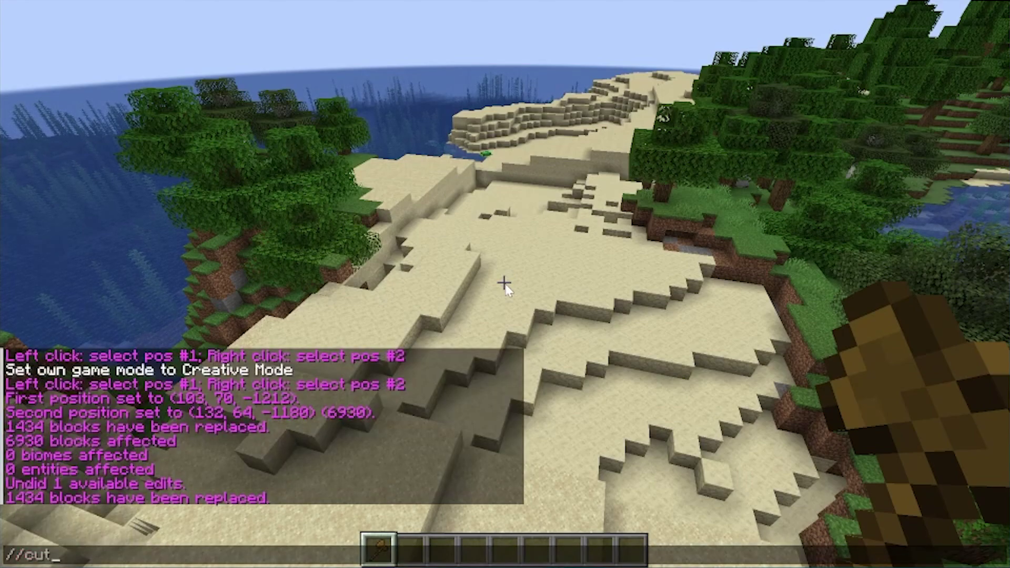
{"action": "key", "text": "Return"}
{"action": "type", "text": "//und"}
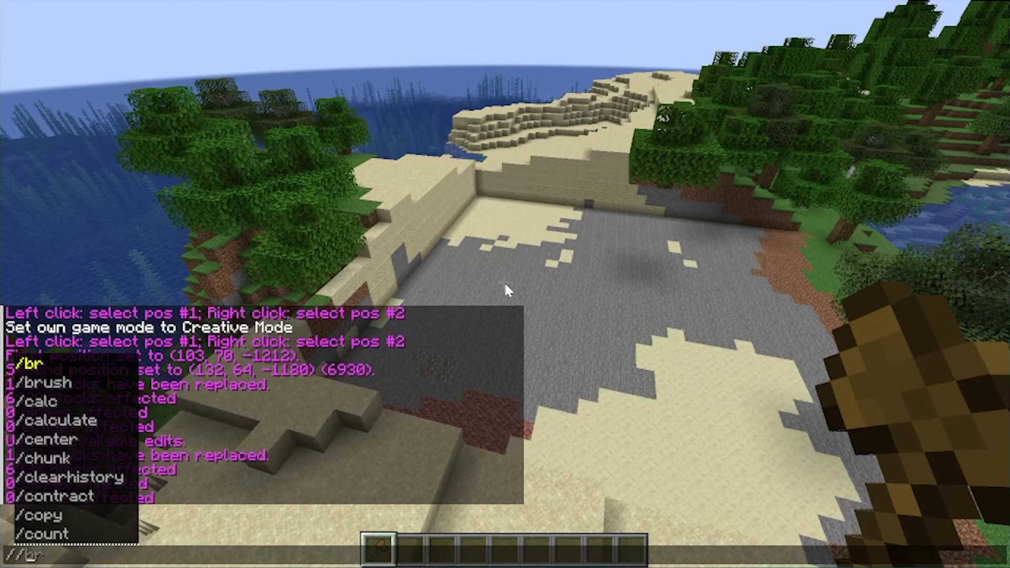
{"action": "type", "text": "o"}
{"action": "key", "text": "Return"}
{"action": "type", "text": "//undo"}
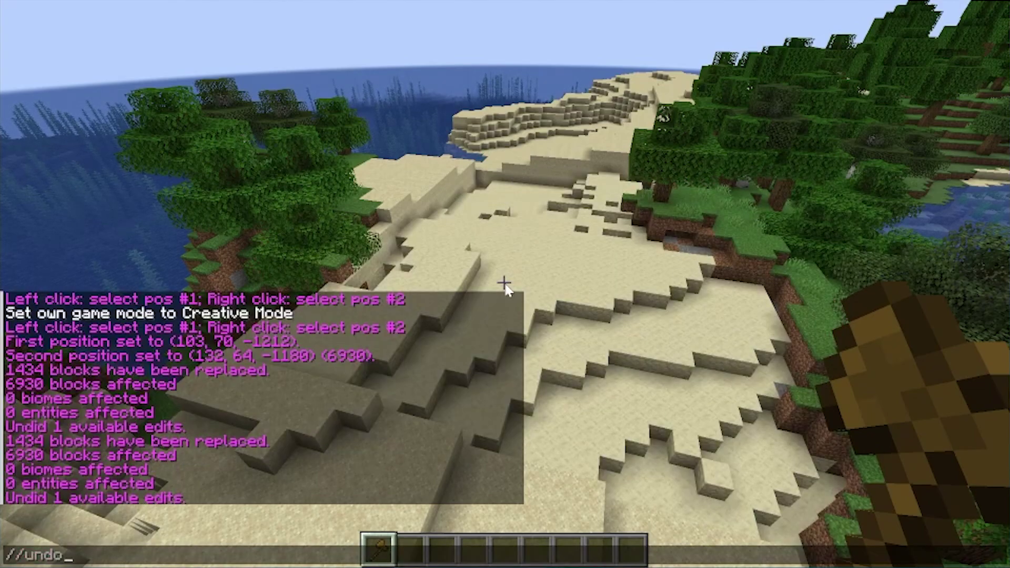
{"action": "key", "text": "Return"}
Step: Fly over the diamond blocks to the untouched sand beach beyond them
{"action": "key", "text": "w"}
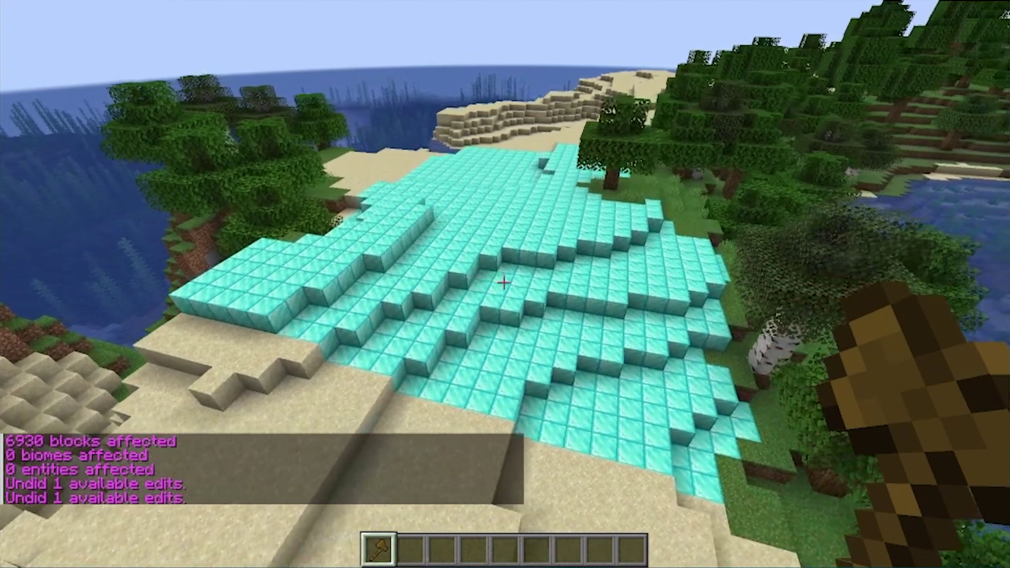
{"action": "key", "text": "w"}
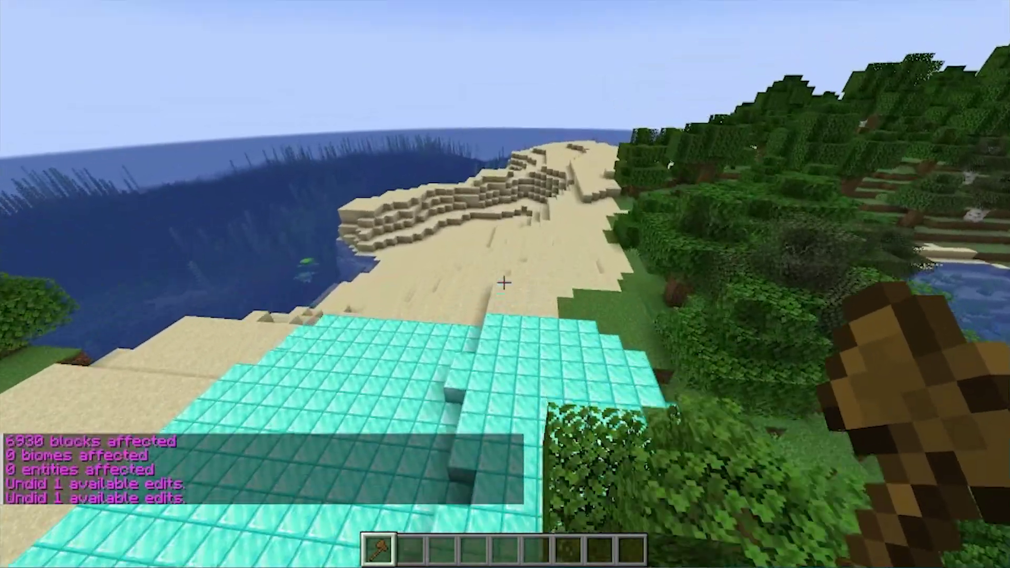
{"action": "key", "text": "w"}
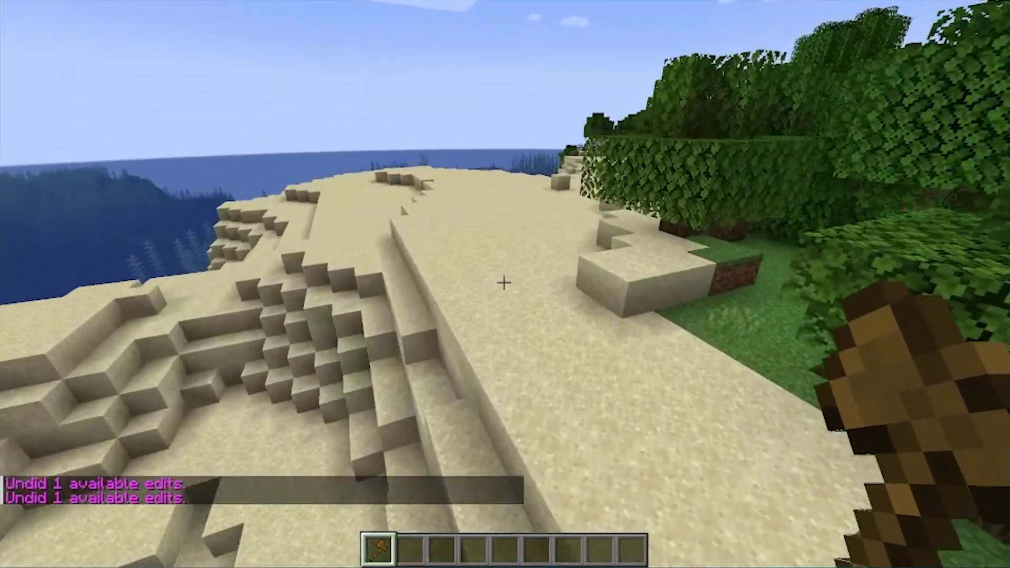
Step: Fly along the beach within view of the diamond blocks and copy the selected region with //copy
{"action": "type", "text": "w"}
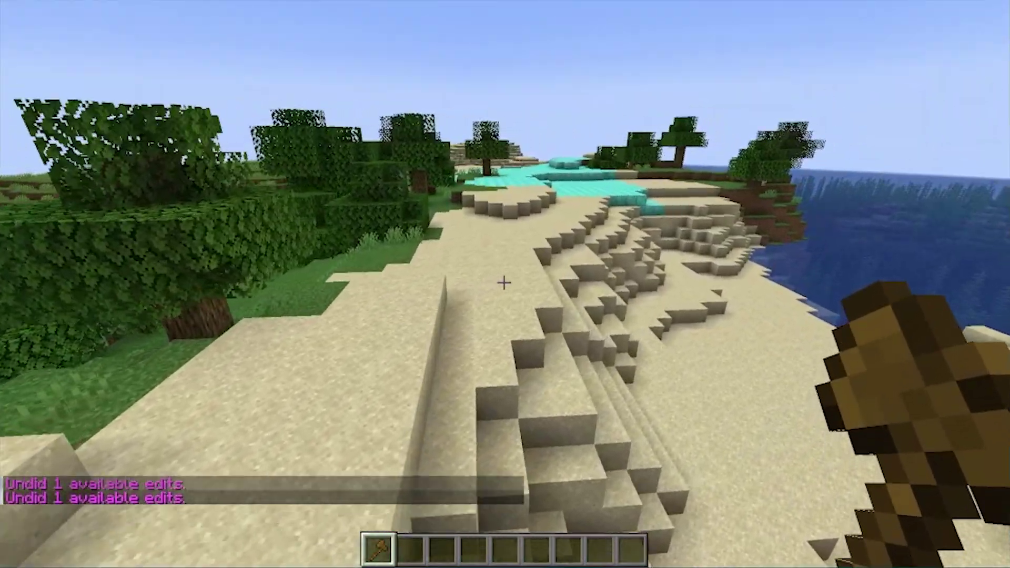
{"action": "type", "text": "//copy"}
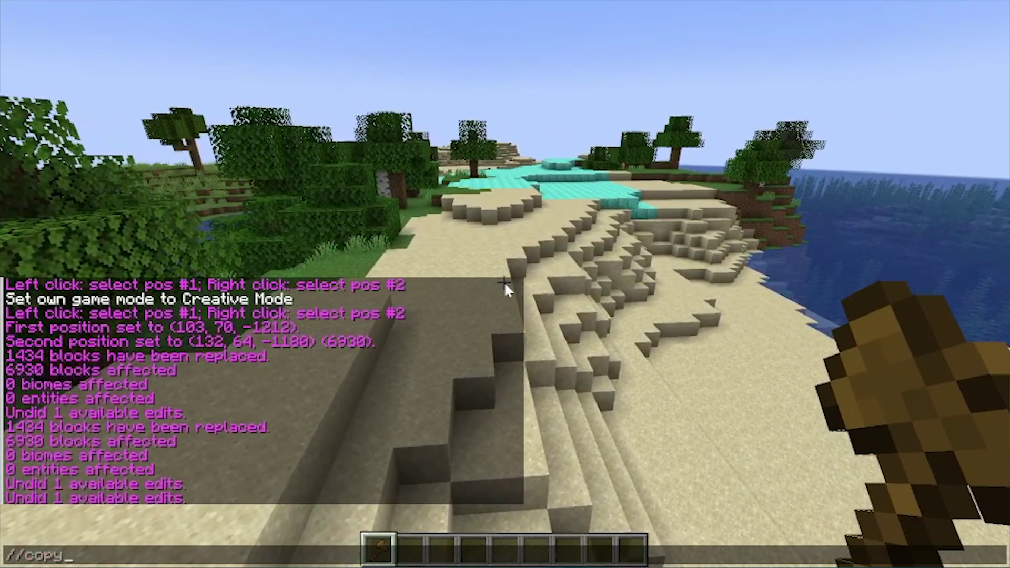
{"action": "key", "text": "Return"}
Step: Fly out over the ocean beside the beach and paste the copied region there with //paste
{"action": "key", "text": "s"}
{"action": "key", "text": "w"}
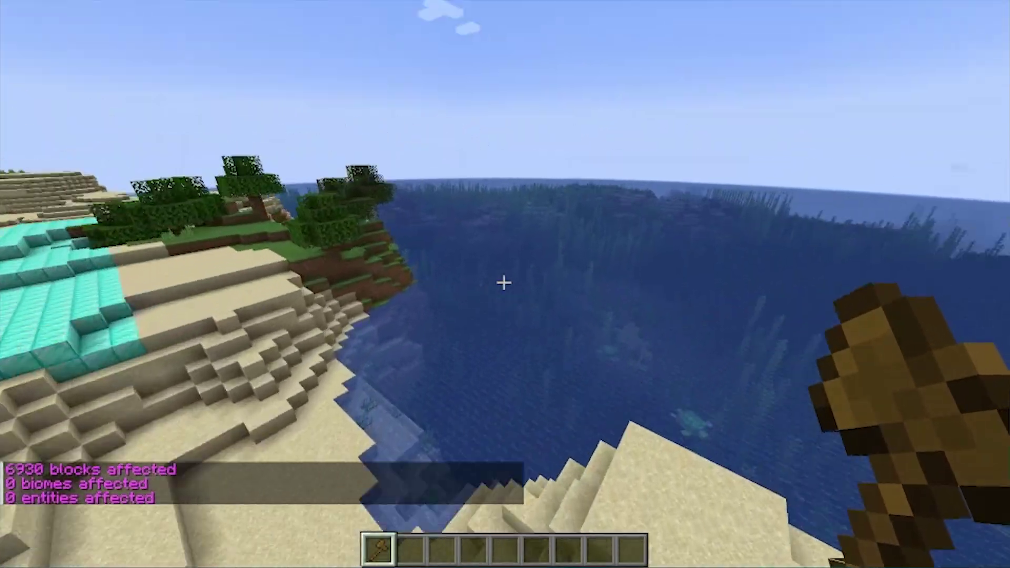
{"action": "key", "text": "s"}
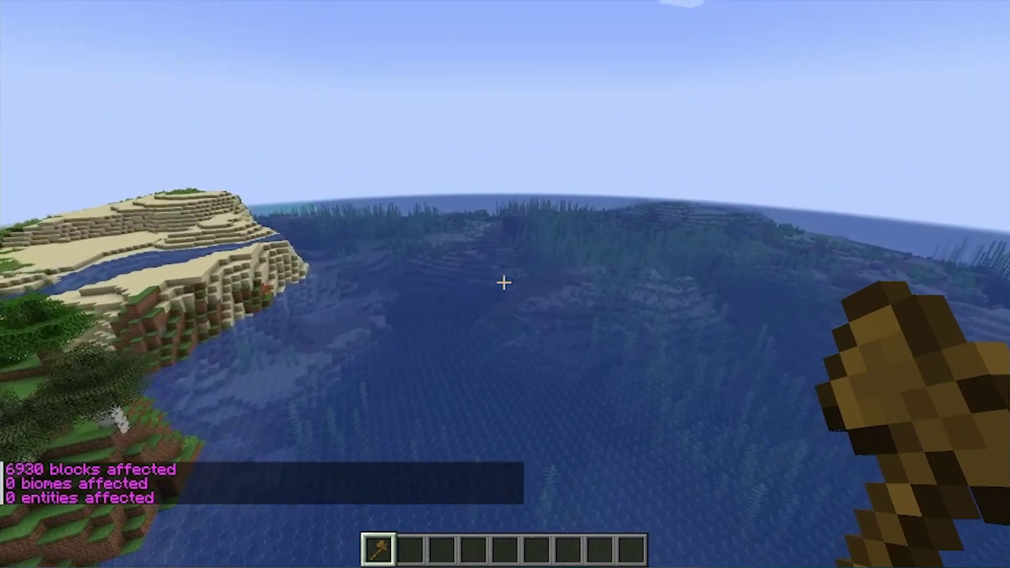
{"action": "type", "text": "//pa"}
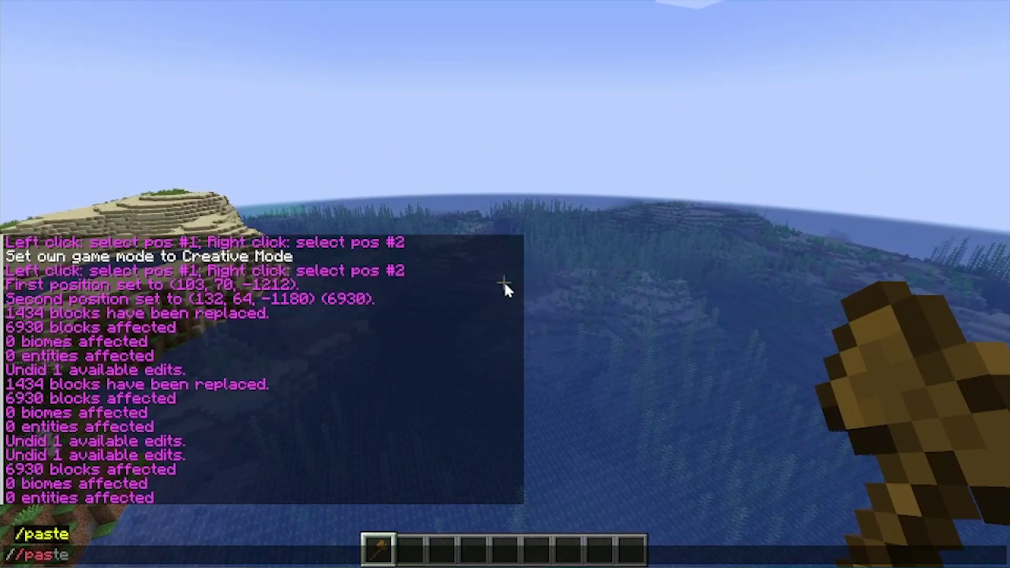
{"action": "type", "text": "ste"}
{"action": "key", "text": "Return"}
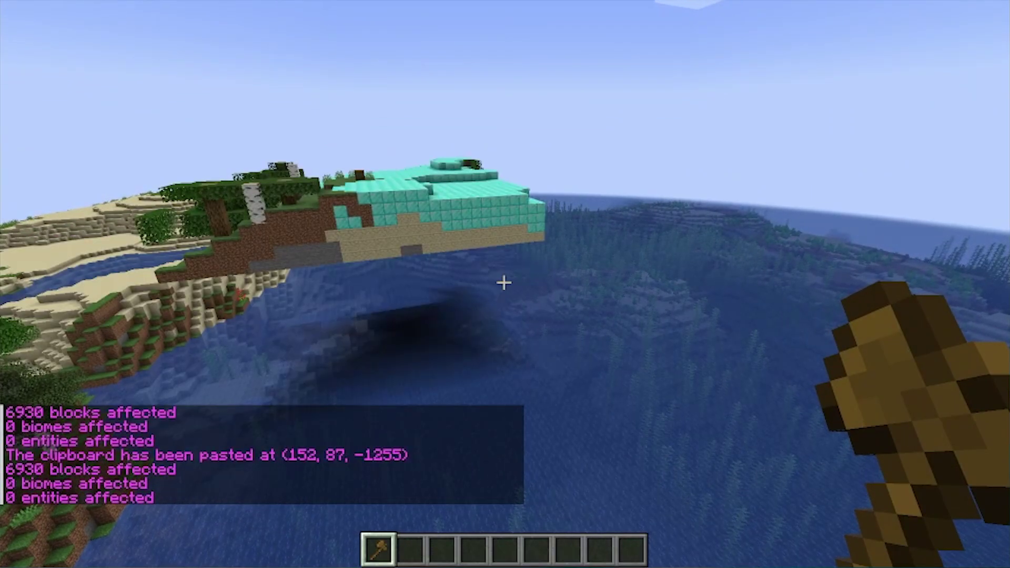
Step: Fly over the pasted diamond-block terrain to inspect it, and continue to the open grassland across the river
{"action": "key", "text": "w"}
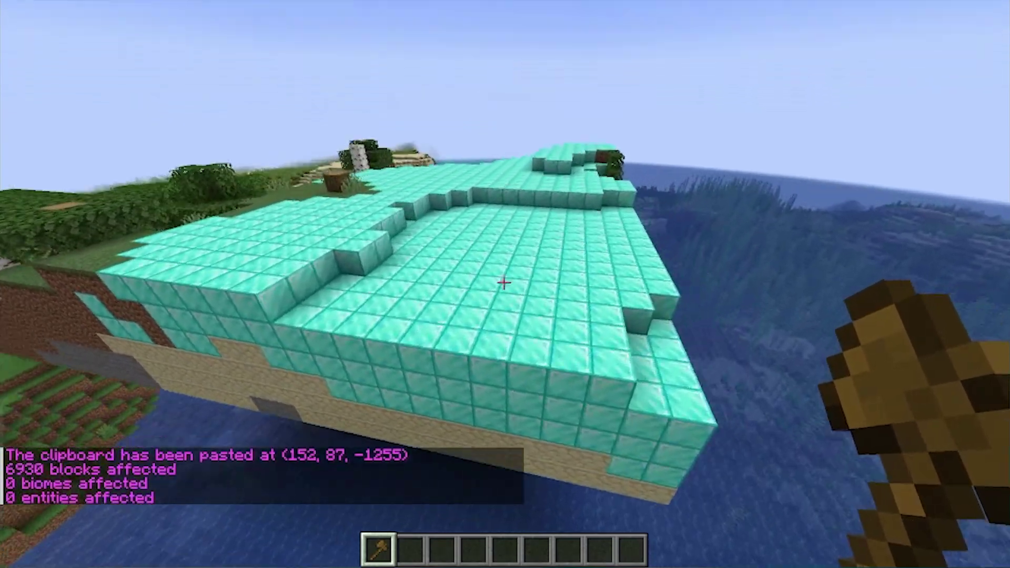
{"action": "key", "text": "w"}
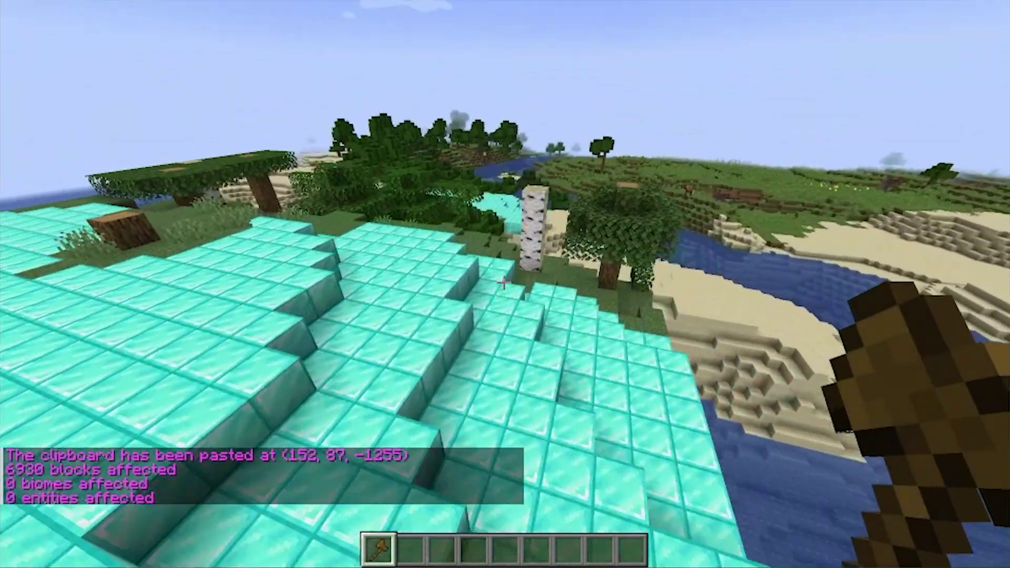
{"action": "key", "text": "s"}
{"action": "key", "text": "space"}
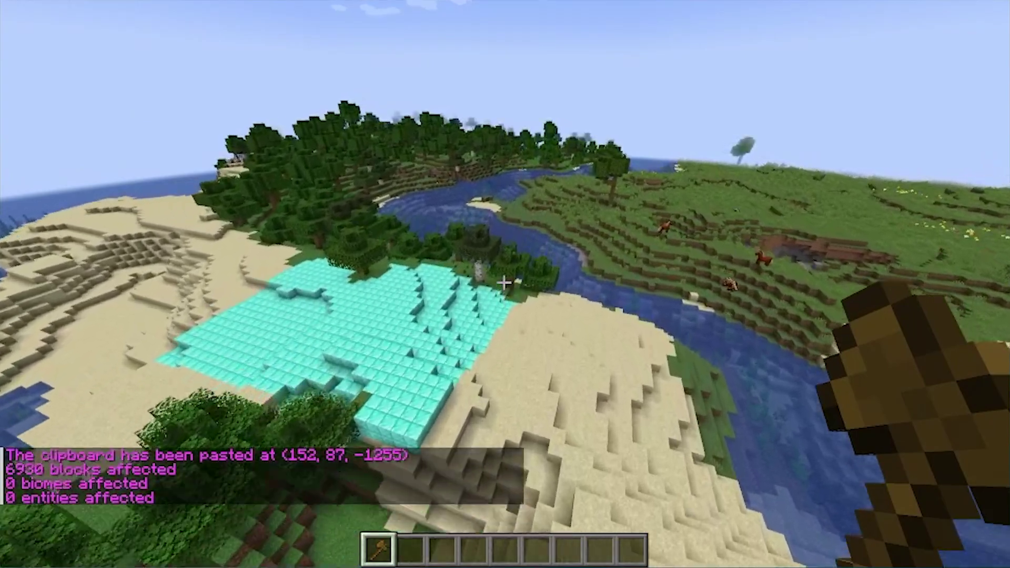
{"action": "key", "text": "w"}
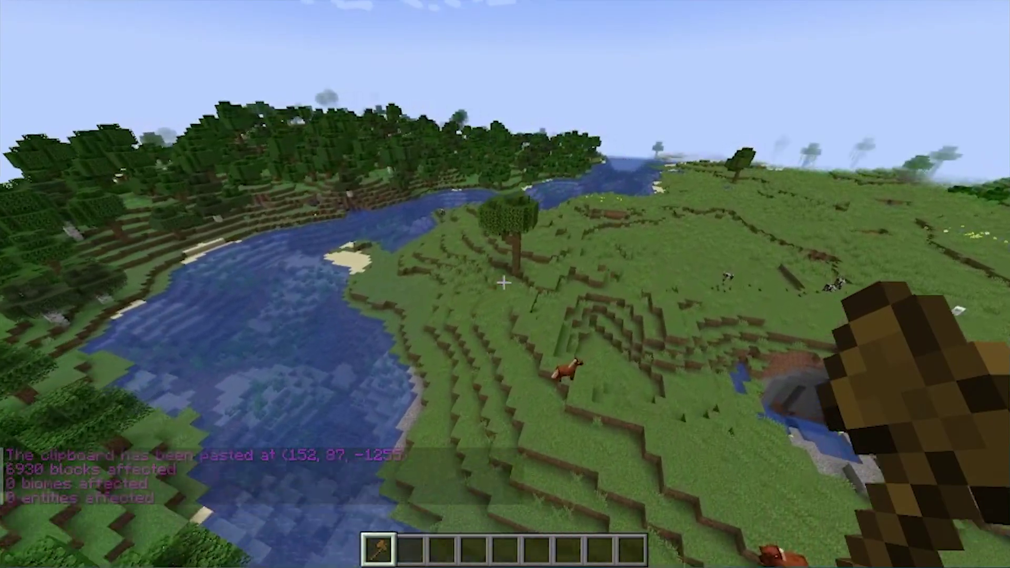
Step: Take a Netherite Axe from the Combat items into the second hotbar slot and hold it
{"action": "key", "text": "e"}
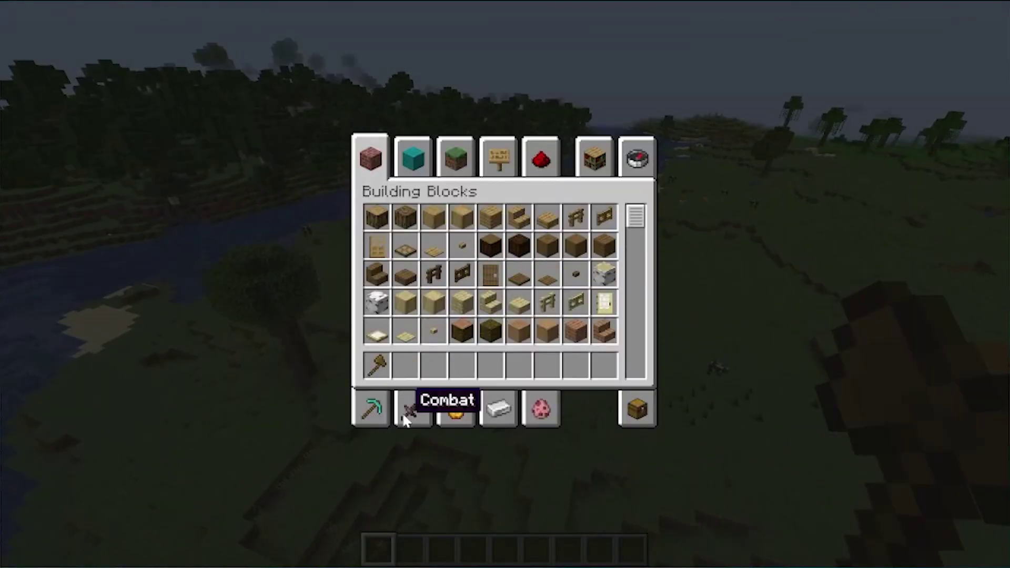
{"action": "left_click", "coordinate": [405, 419]}
{"action": "left_click", "coordinate": [433, 245]}
{"action": "left_click", "coordinate": [409, 368]}
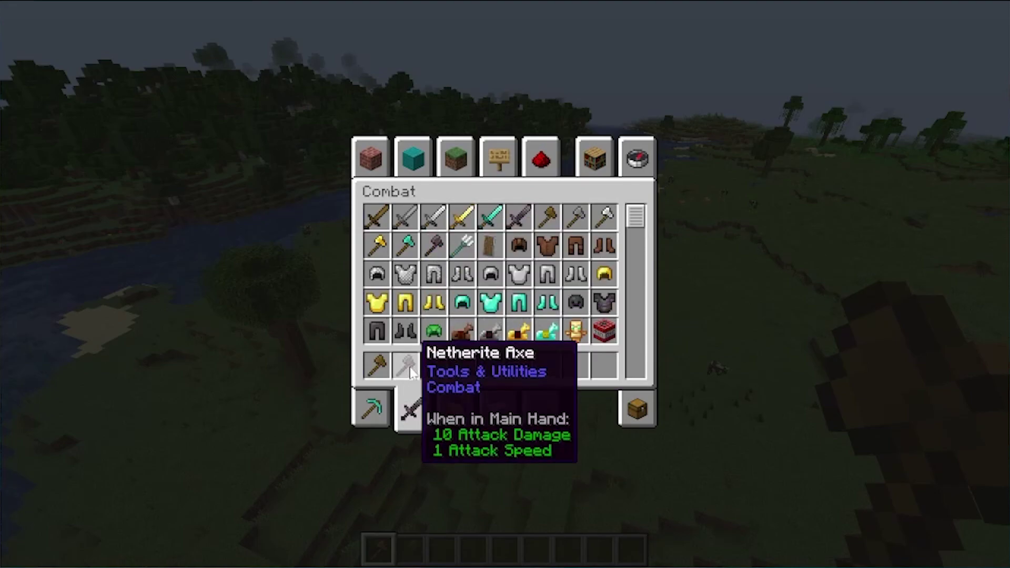
{"action": "key", "text": "e"}
{"action": "key", "text": "2"}
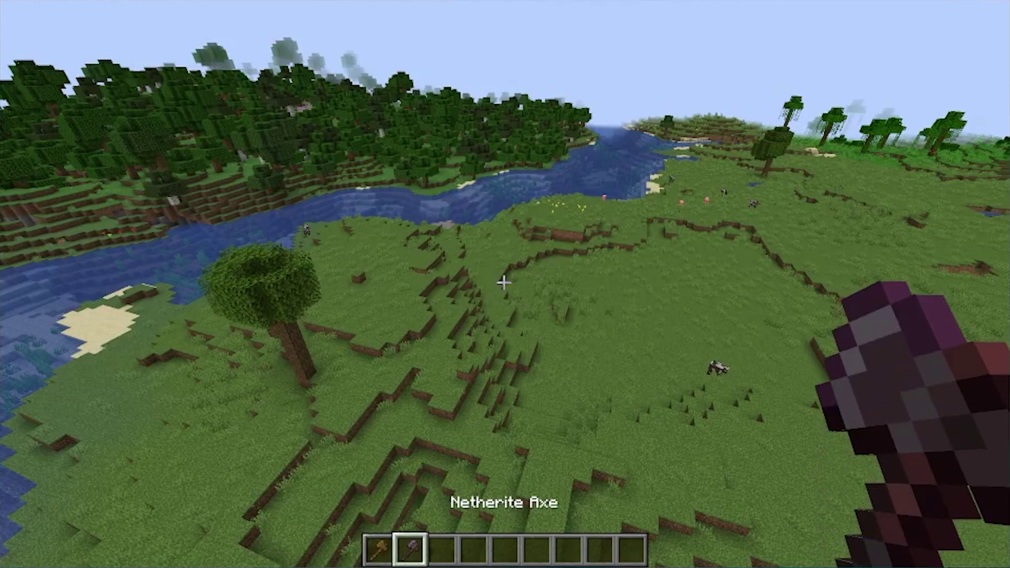
Step: Bind a tree-scattering brush to the Netherite Axe with //brush forest sphere largeoak
{"action": "key", "text": "slash"}
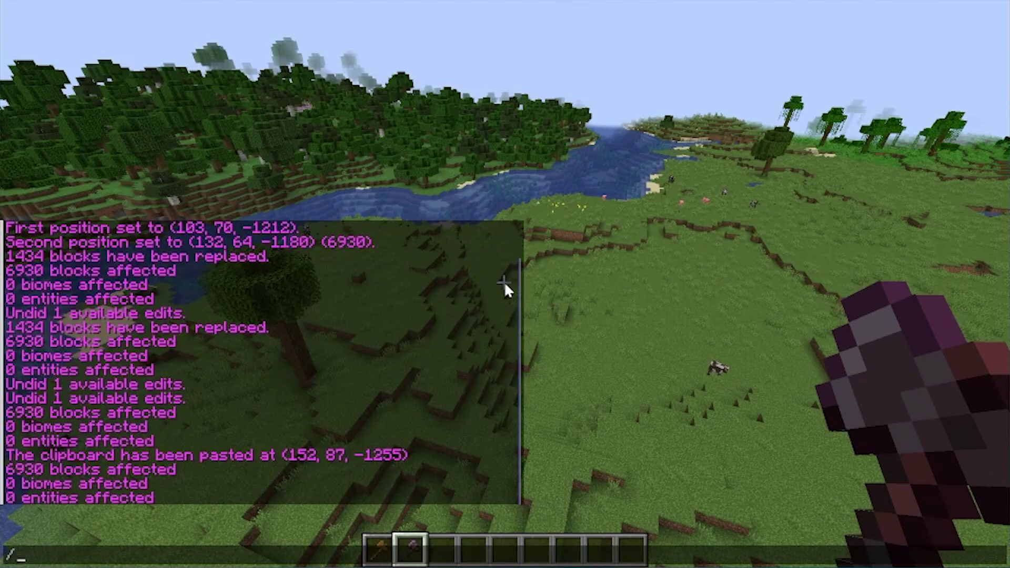
{"action": "type", "text": "/brush biome"}
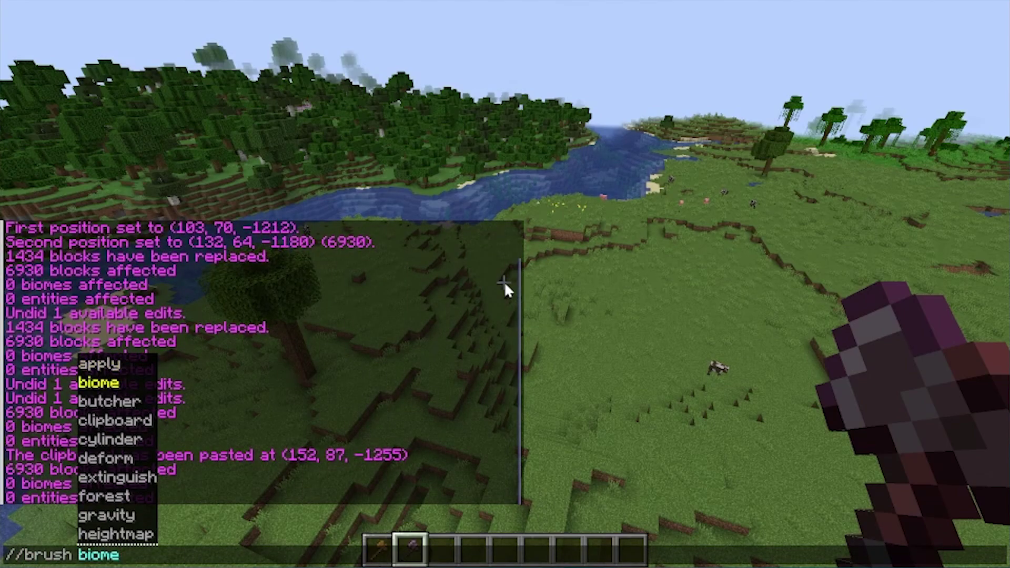
{"action": "key", "text": "Tab"}
{"action": "key", "text": "Tab"}
{"action": "key", "text": "Tab"}
{"action": "key", "text": "Tab"}
{"action": "key", "text": "Tab"}
{"action": "key", "text": "Up"}
{"action": "key", "text": "Up"}
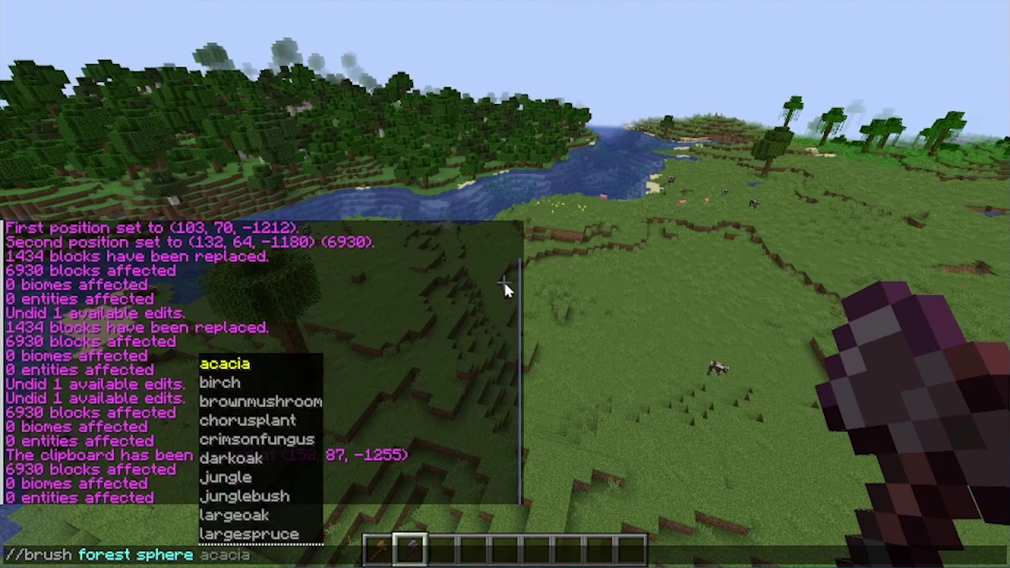
{"action": "key", "text": "Tab"}
{"action": "key", "text": "Tab"}
{"action": "key", "text": "Tab"}
{"action": "key", "text": "Tab"}
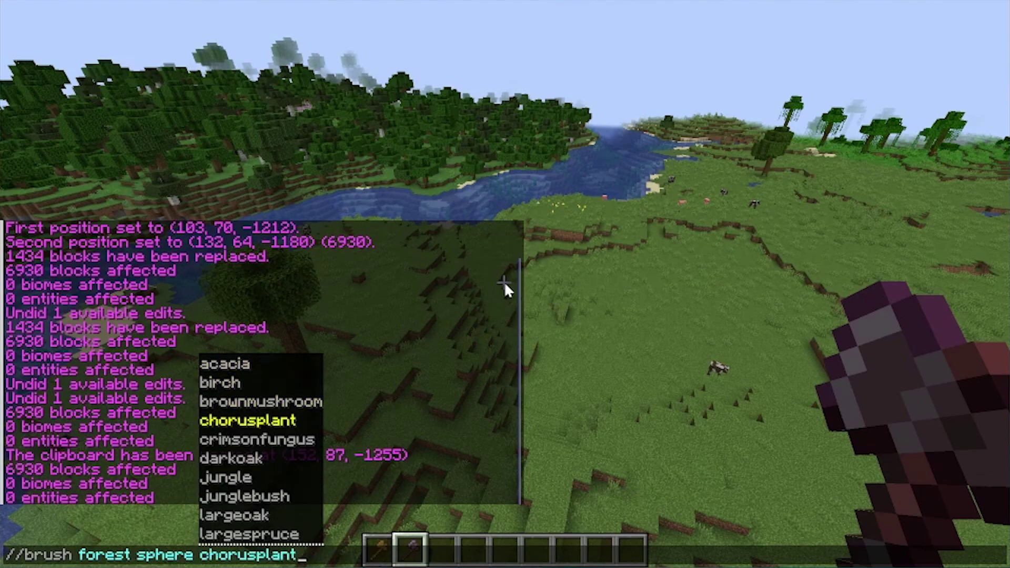
{"action": "key", "text": "Tab"}
{"action": "key", "text": "Tab"}
{"action": "key", "text": "Tab"}
{"action": "key", "text": "Tab"}
{"action": "key", "text": "Tab"}
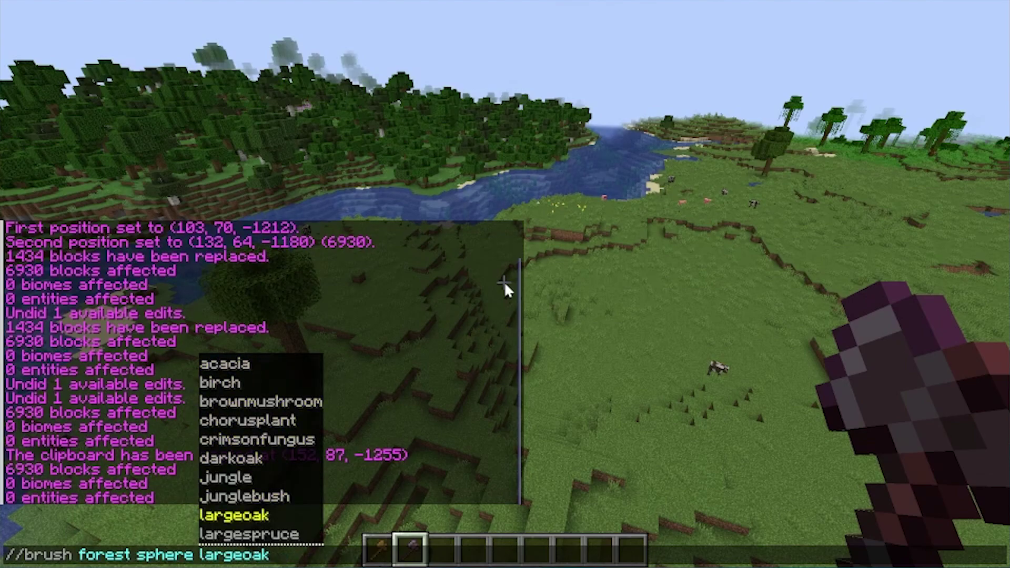
{"action": "key", "text": "Return"}
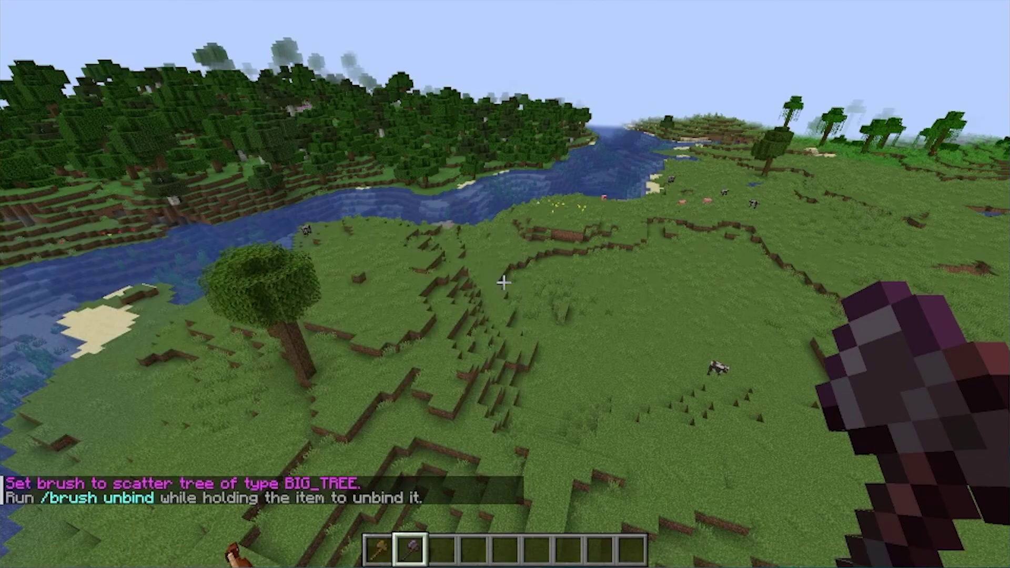
Step: Scatter large oak trees over the grassland around the water-filled hole with the axe brush
{"action": "key", "text": "w"}
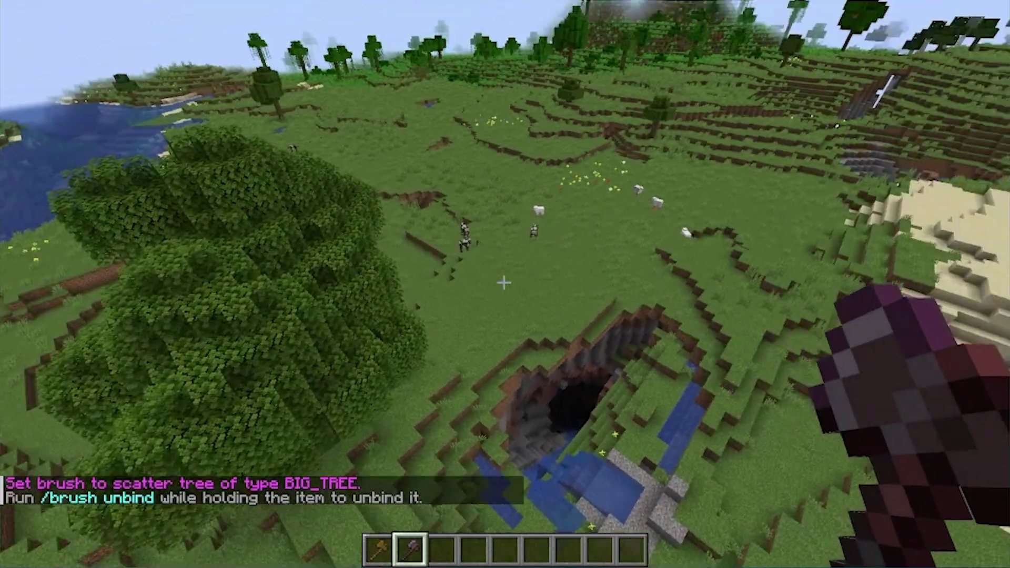
{"action": "right_click", "coordinate": [503, 283]}
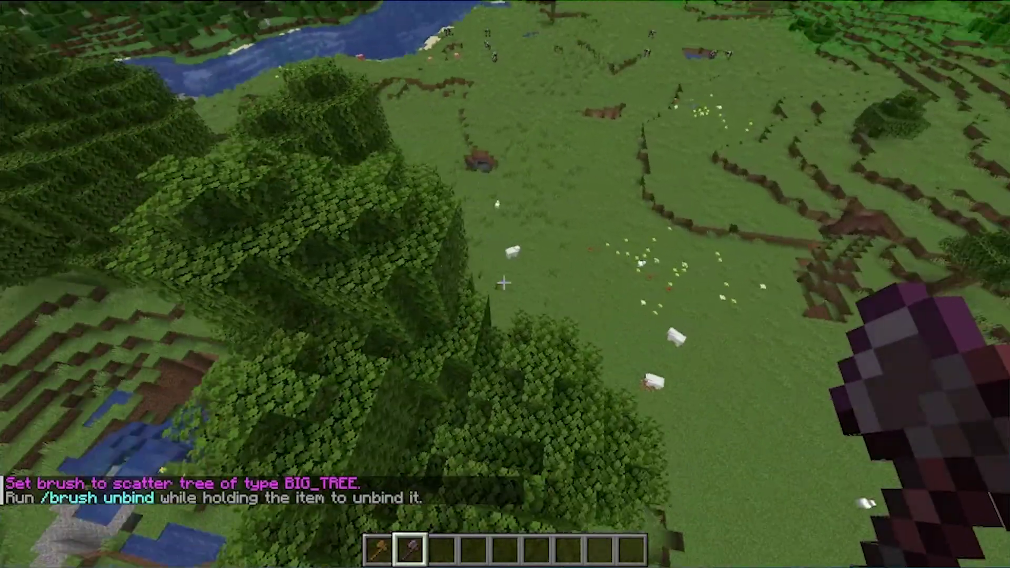
{"action": "right_click", "coordinate": [503, 282]}
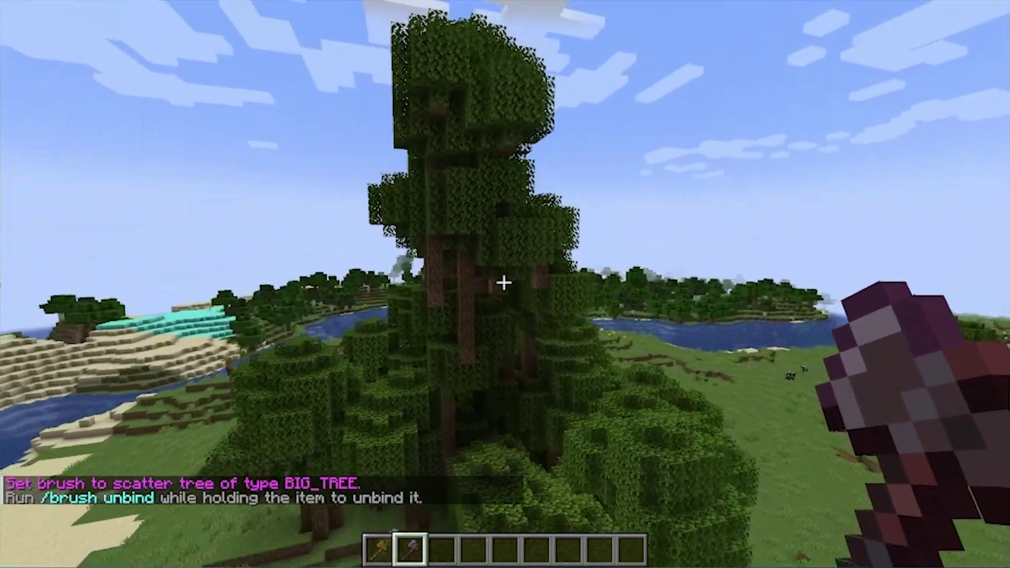
Step: Revert the scattered oak trees and the earlier edits by running //undo repeatedly
{"action": "key", "text": "t"}
{"action": "key", "text": "Up"}
{"action": "key", "text": "Up"}
{"action": "key", "text": "Up"}
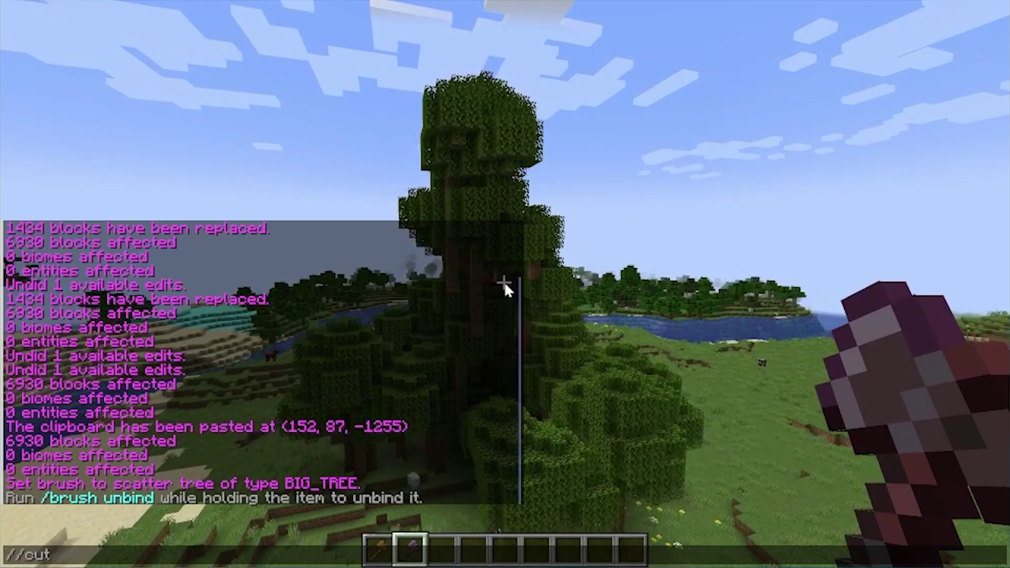
{"action": "key", "text": "Up"}
{"action": "key", "text": "Return"}
{"action": "key", "text": "t"}
{"action": "key", "text": "Up"}
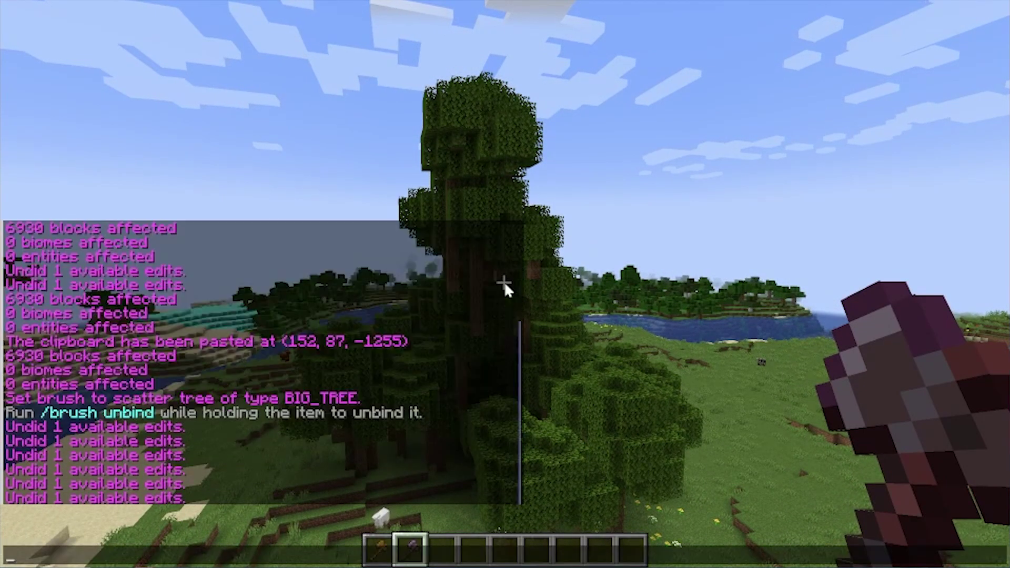
{"action": "key", "text": "Escape"}
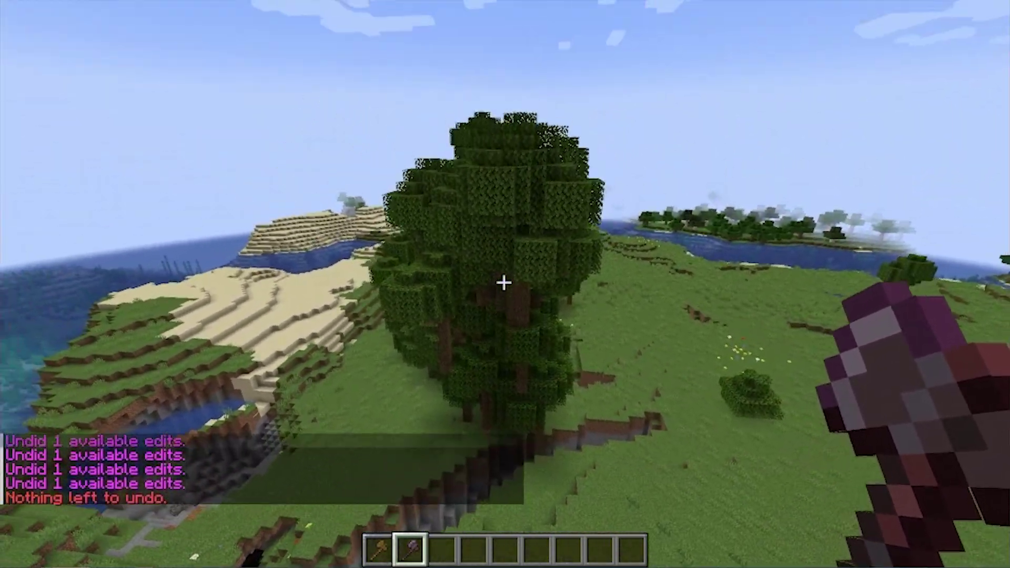
Step: Paint a fresh cluster of large oaks on the cleared grass using the axe brush
{"action": "right_click", "coordinate": [503, 283]}
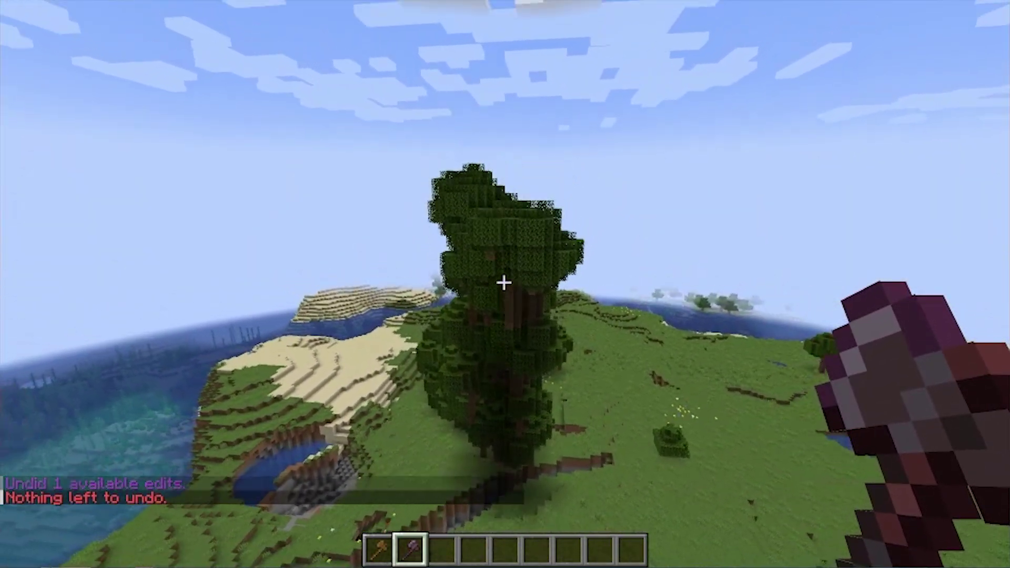